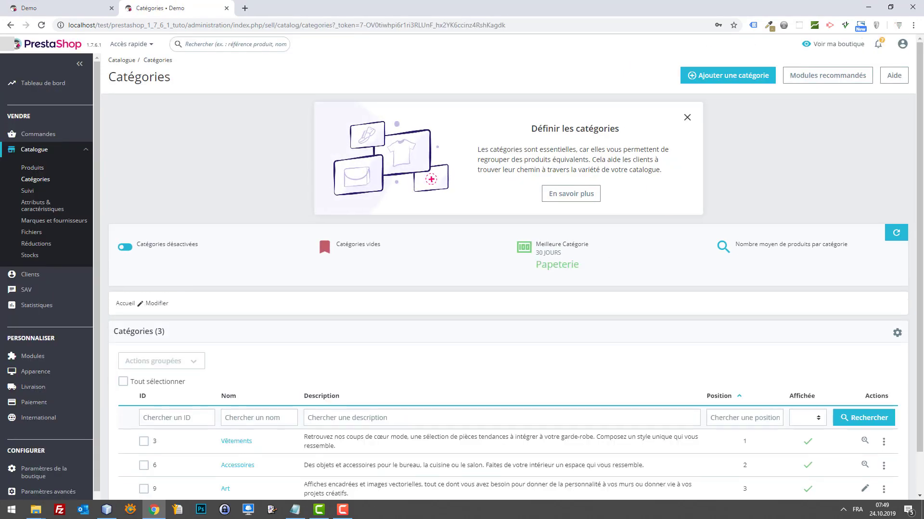
# Add a new category named Croisières under Accueil and save it.
pyautogui.click(732, 77)
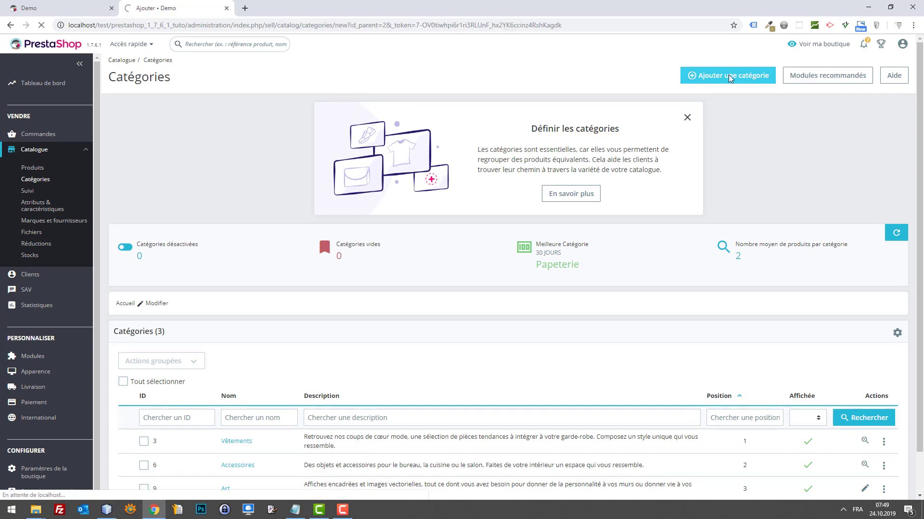
pyautogui.click(436, 151)
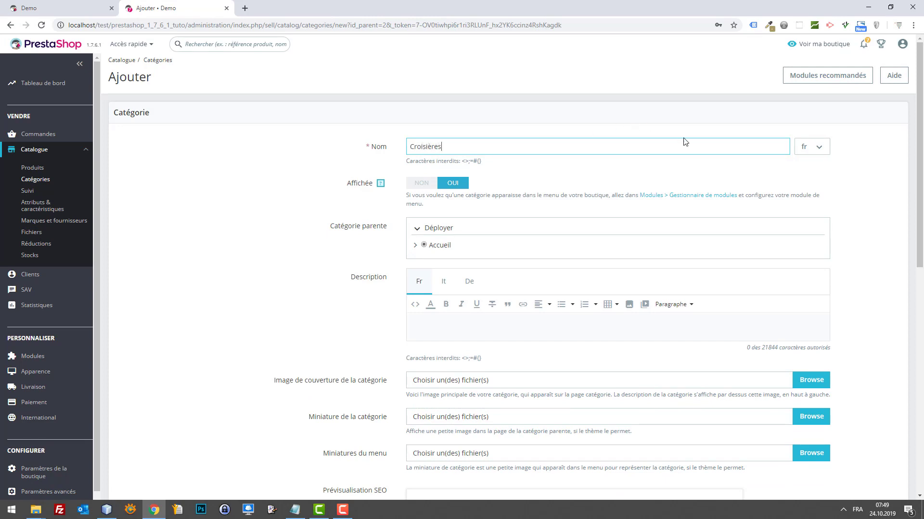
pyautogui.scroll(-10, 685, 141)
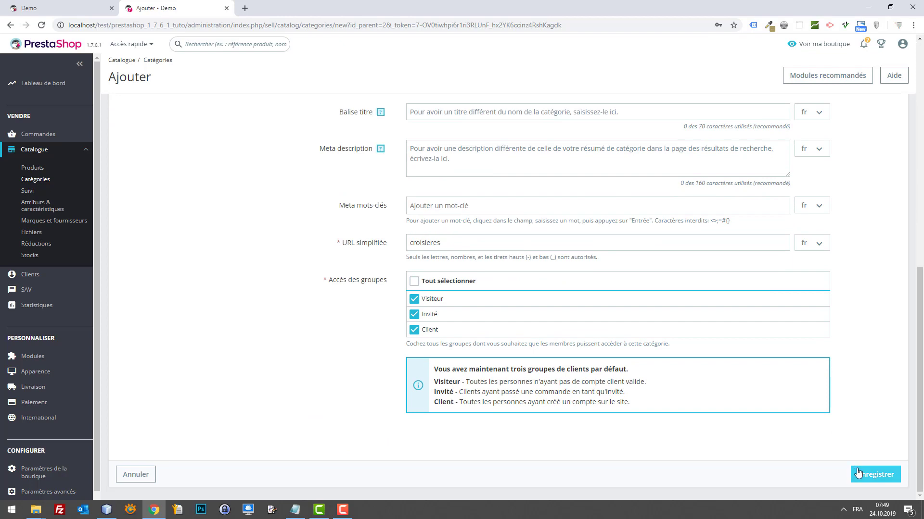
pyautogui.click(860, 474)
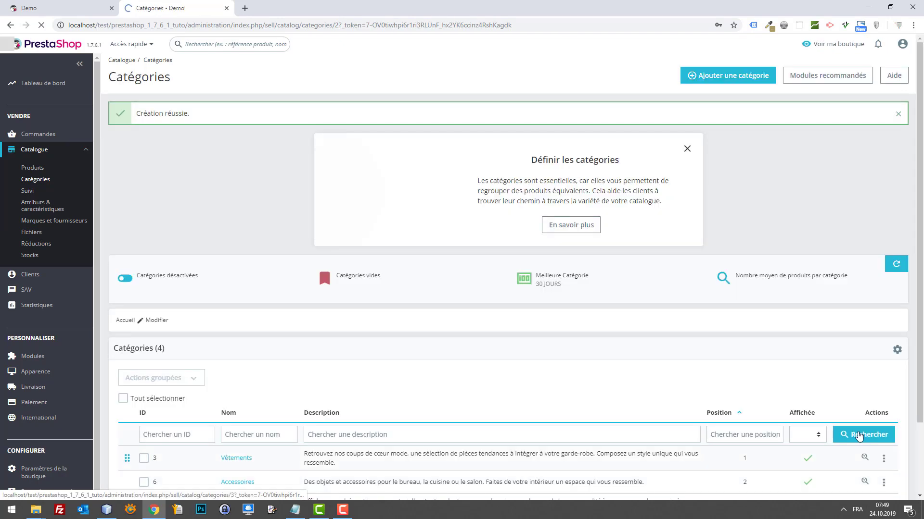
pyautogui.scroll(-2, 669, 246)
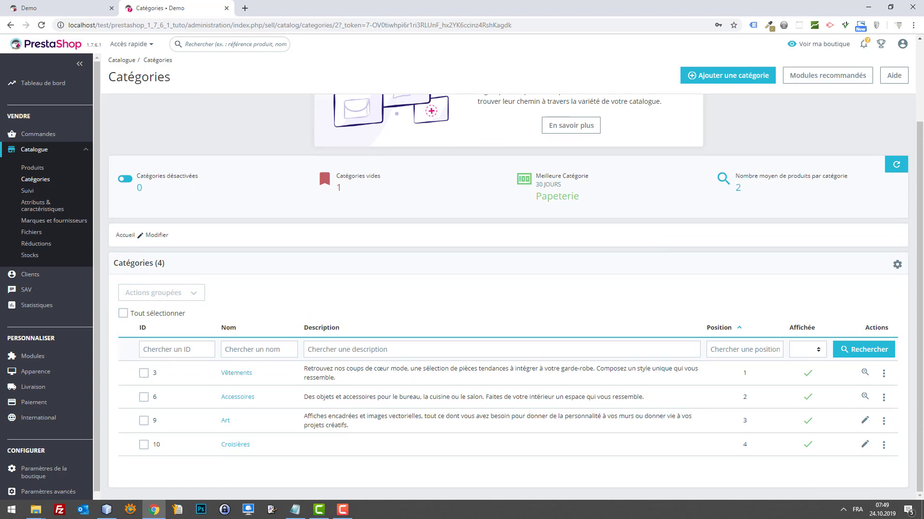
pyautogui.hotkey('alt', 'Tab')
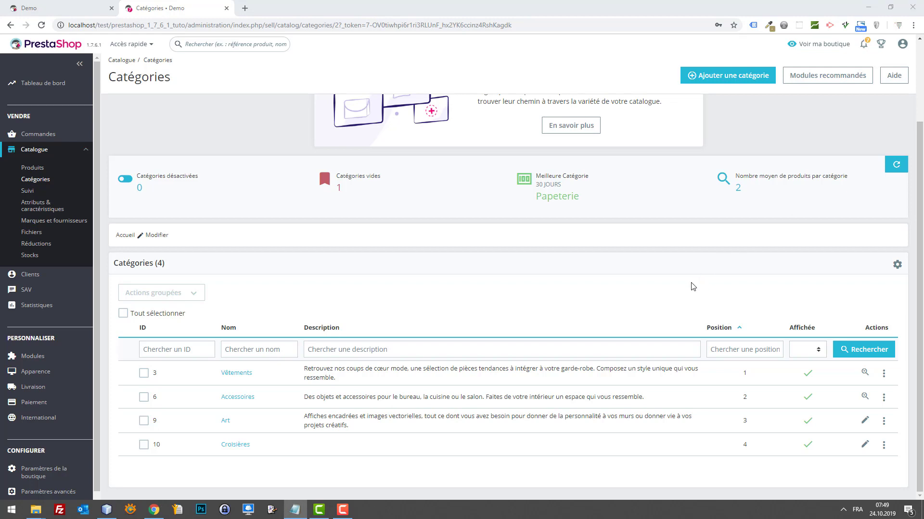
pyautogui.click(750, 81)
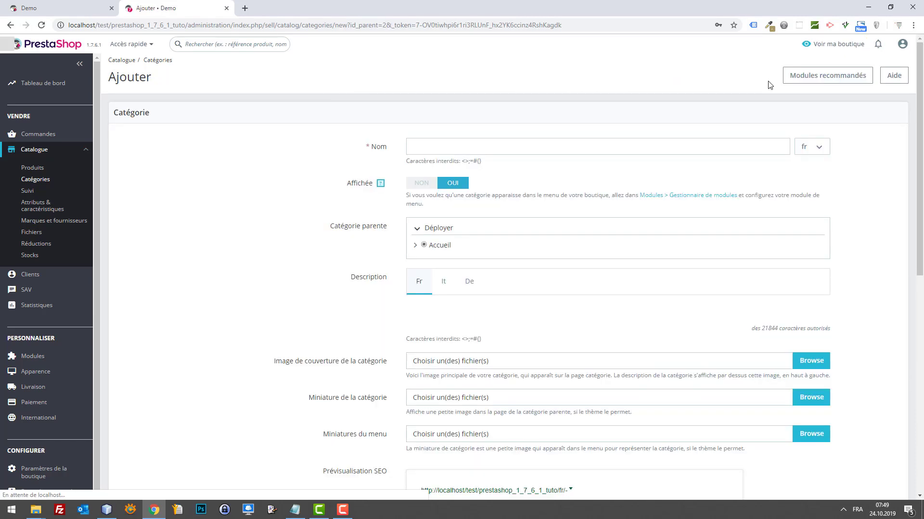
# Name the new category Grèce, pick Croisières as its parent under Accueil, and save.
pyautogui.click(519, 143)
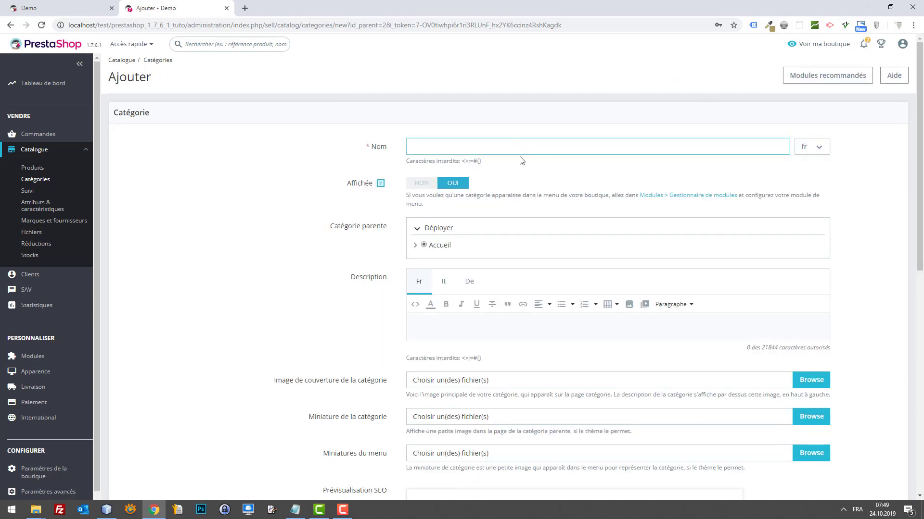
pyautogui.write('Grèce)')
pyautogui.click(415, 246)
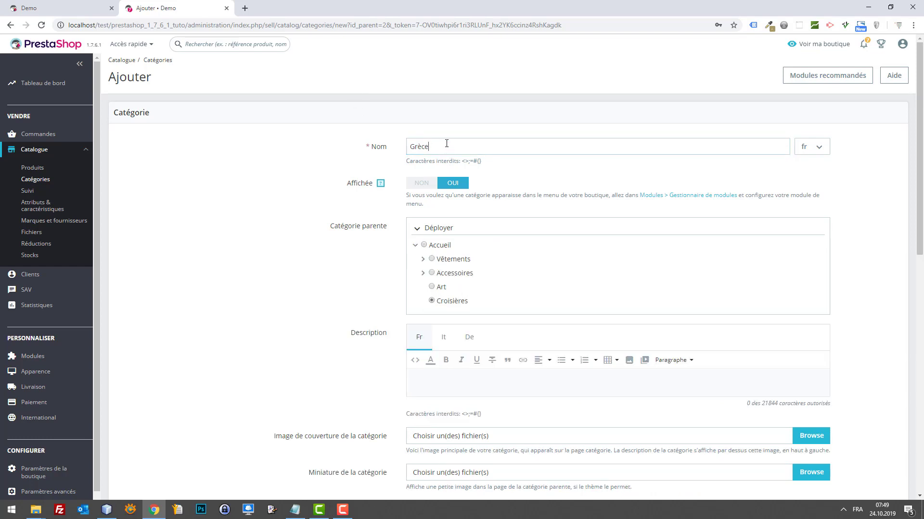
pyautogui.scroll(-1, 535, 159)
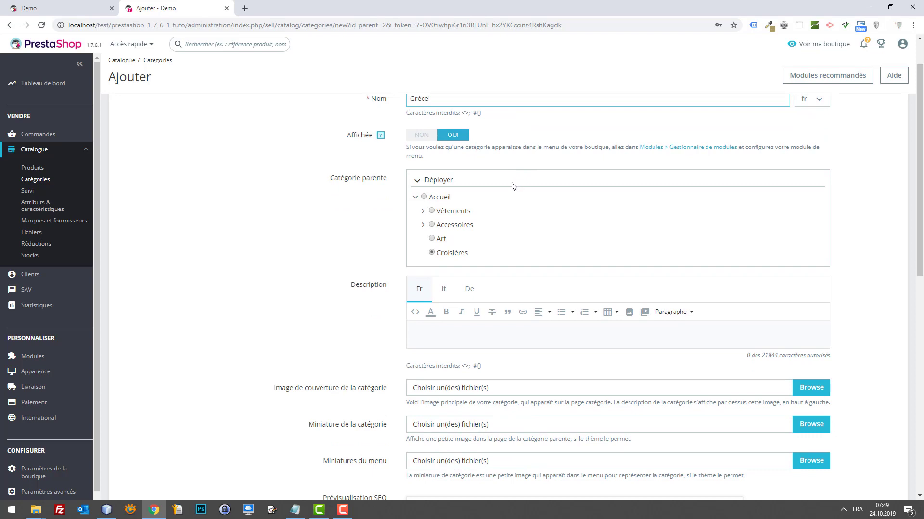
pyautogui.scroll(1, 513, 183)
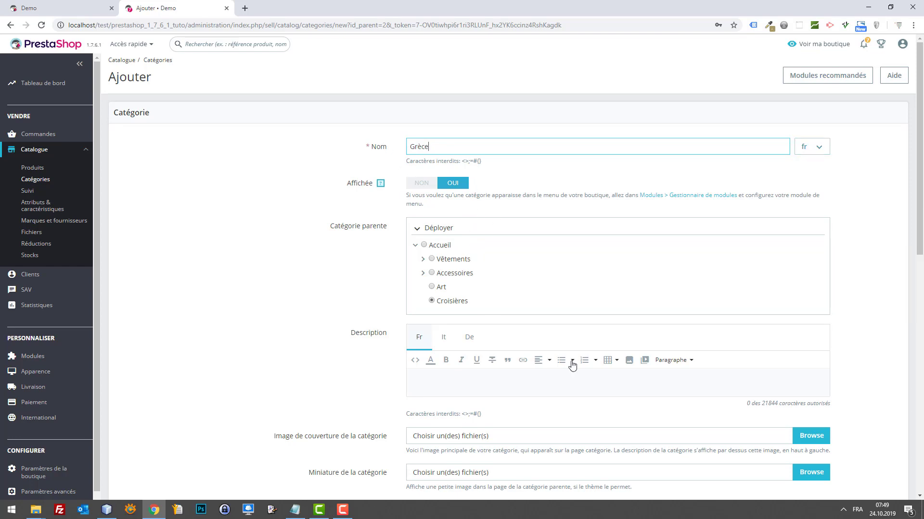
pyautogui.scroll(-10, 691, 367)
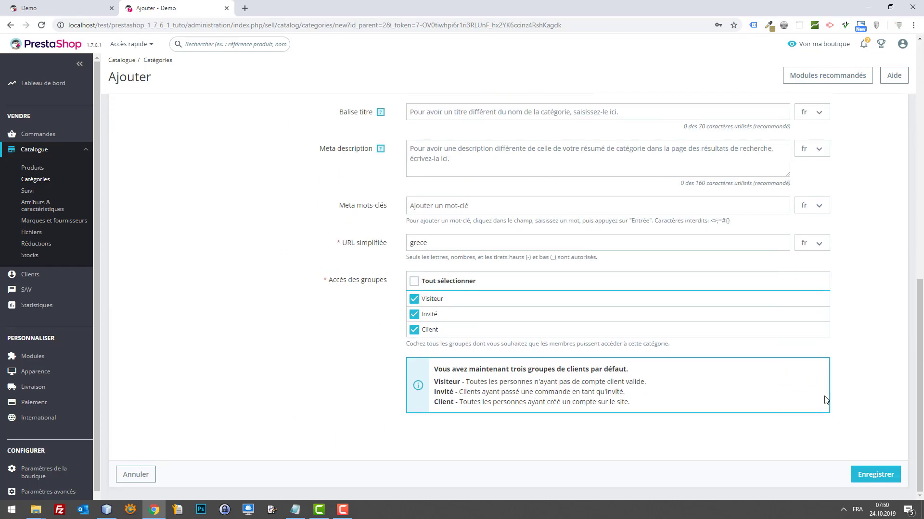
pyautogui.click(883, 475)
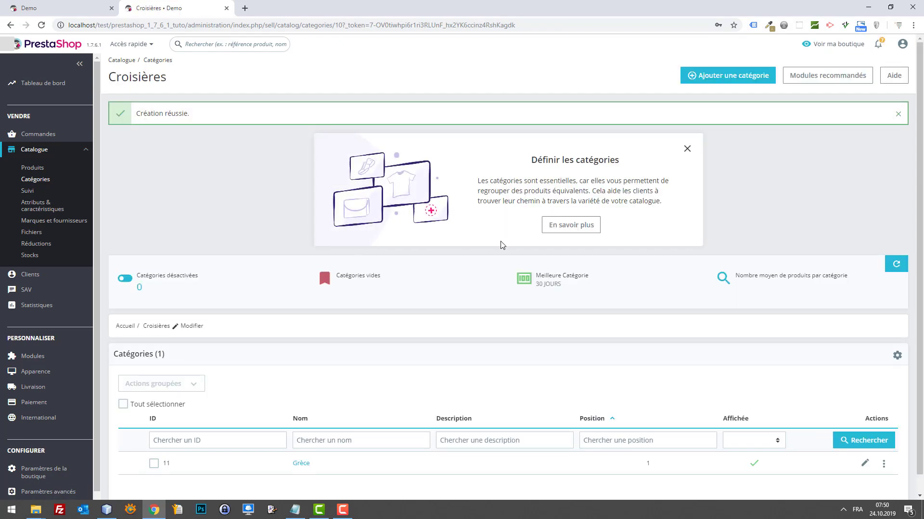
pyautogui.scroll(-2, 498, 246)
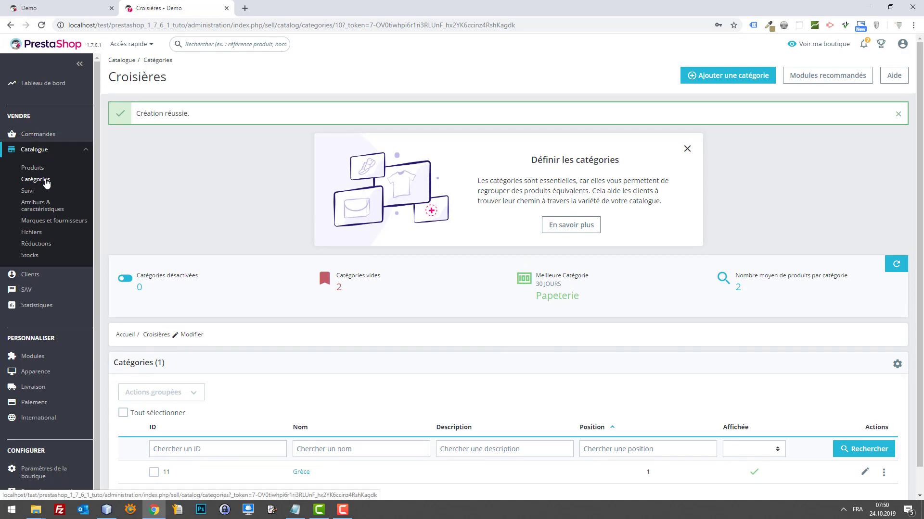
# Check the storefront menu, then search modules for 'menu' and open Menu principal settings.
pyautogui.click(46, 184)
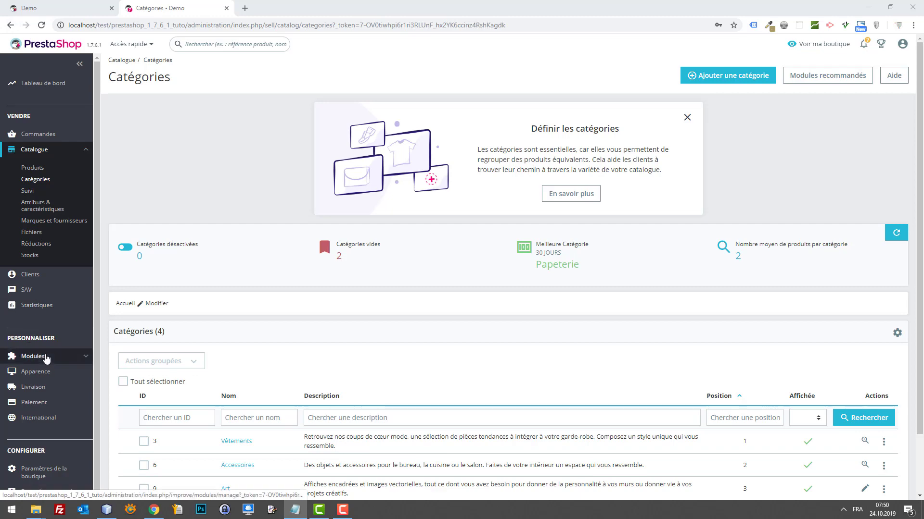
pyautogui.click(52, 8)
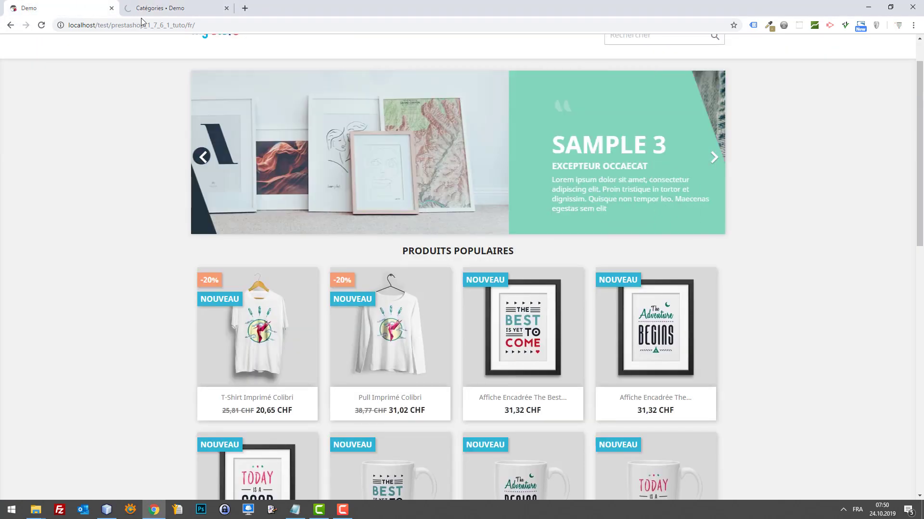
pyautogui.scroll(1, 268, 40)
pyautogui.click(144, 8)
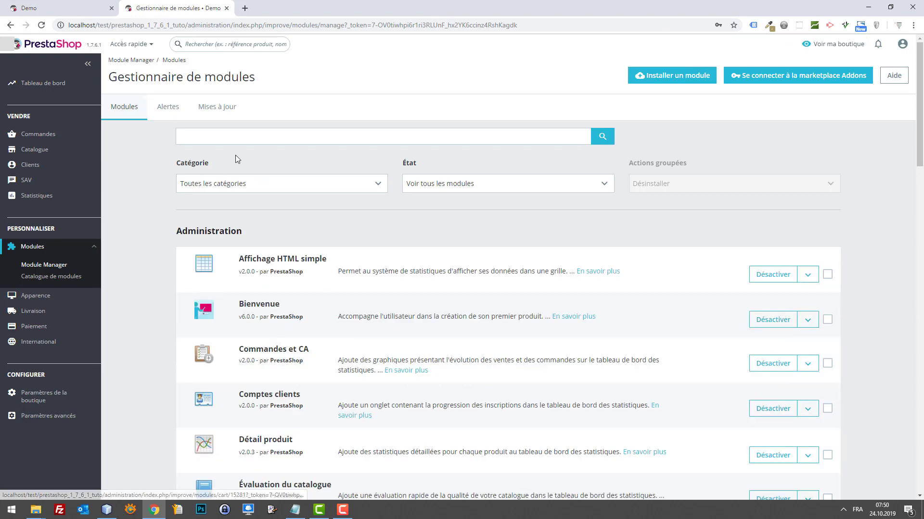
pyautogui.click(226, 138)
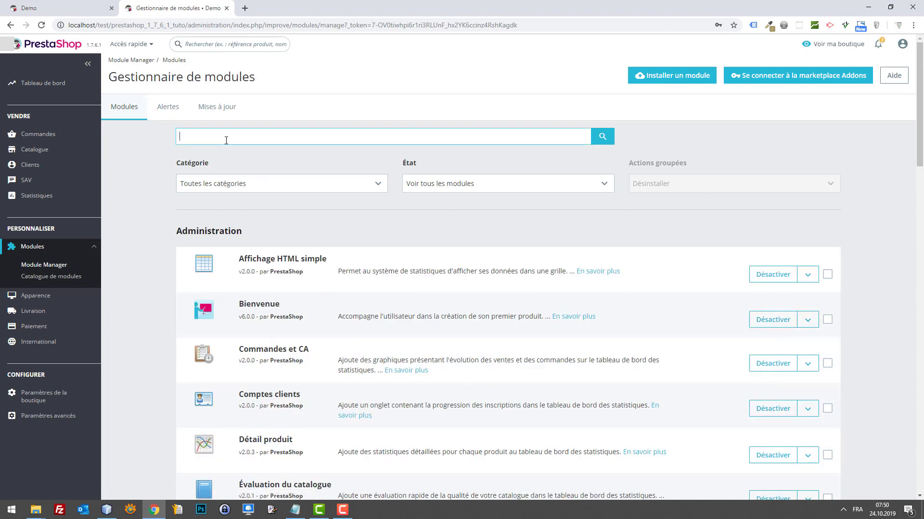
pyautogui.write('mne')
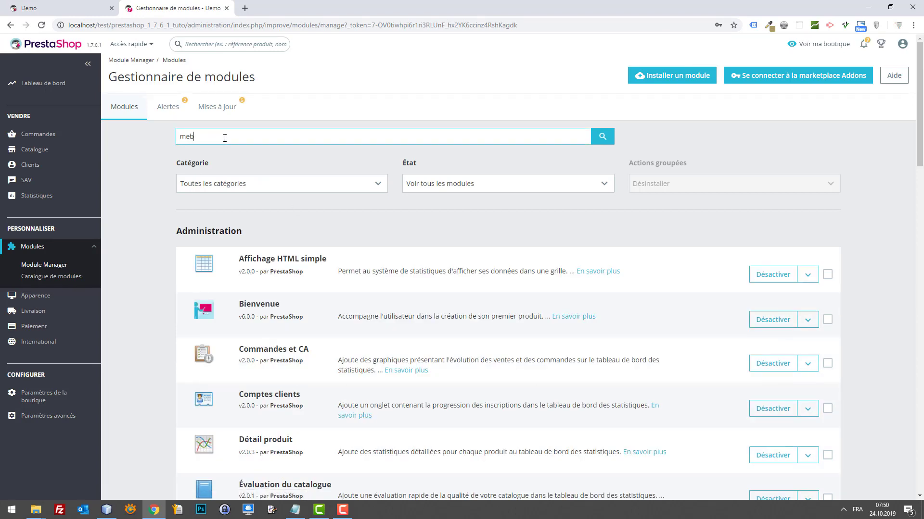
pyautogui.write('u')
pyautogui.press('Return')
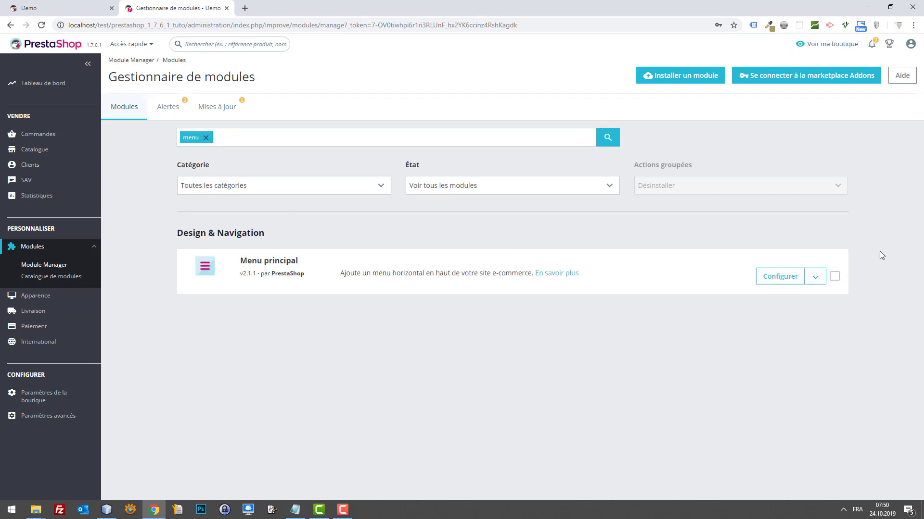
pyautogui.click(790, 278)
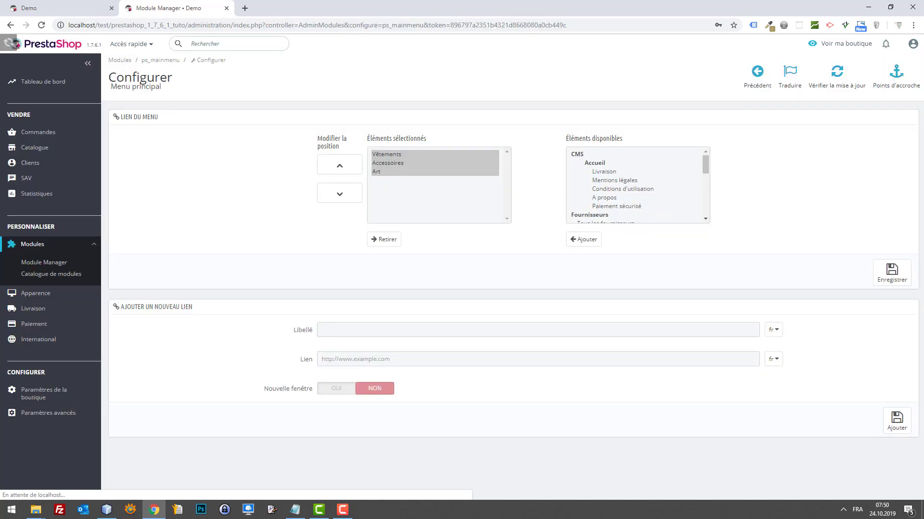
# Add Croisières (Demo) to the main menu's selected items and check the storefront.
pyautogui.scroll(-3, 692, 193)
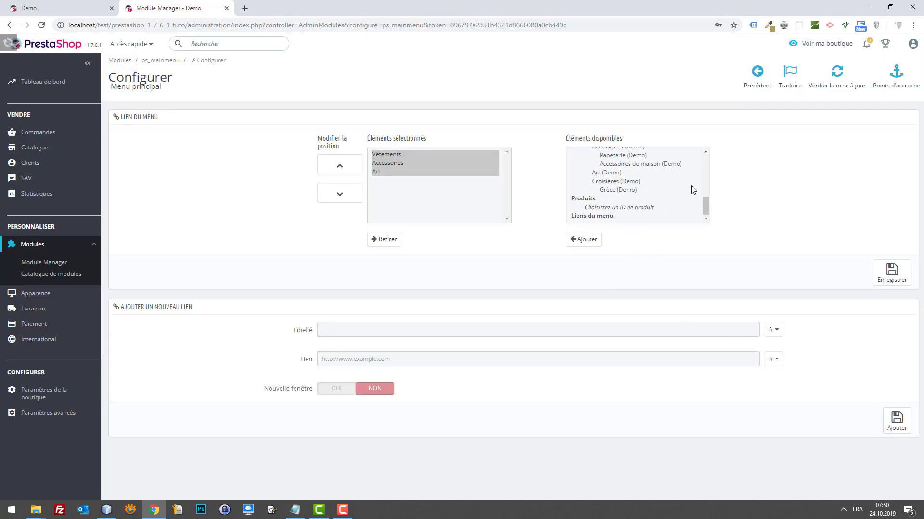
pyautogui.click(628, 183)
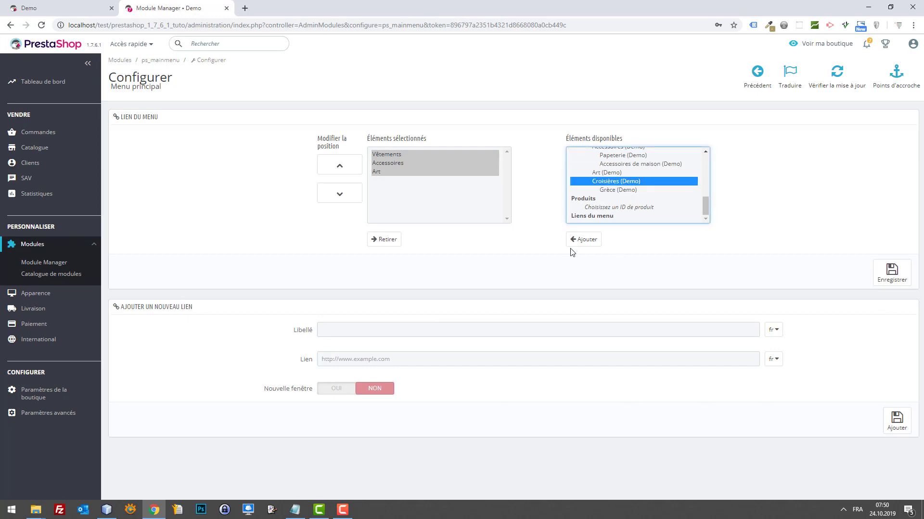
pyautogui.click(583, 240)
pyautogui.click(897, 421)
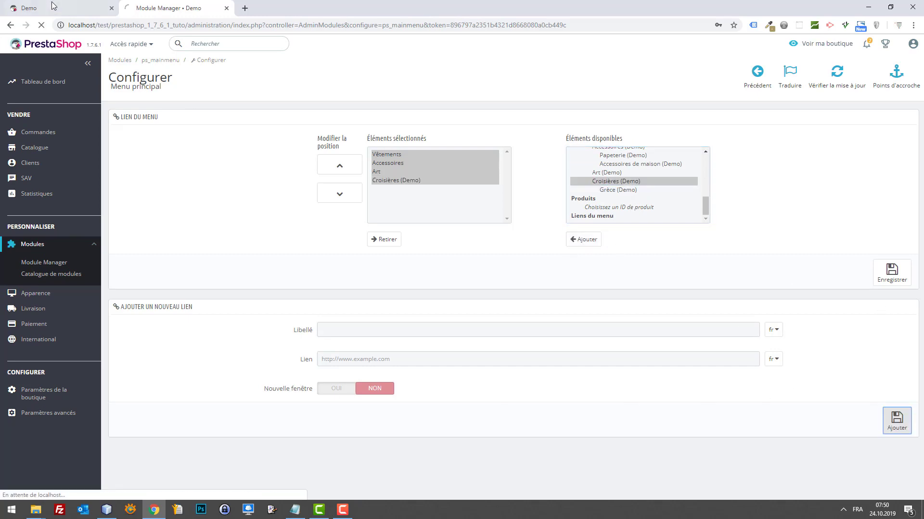
pyautogui.click(54, 6)
pyautogui.press('F5')
pyautogui.moveTo(395, 89)
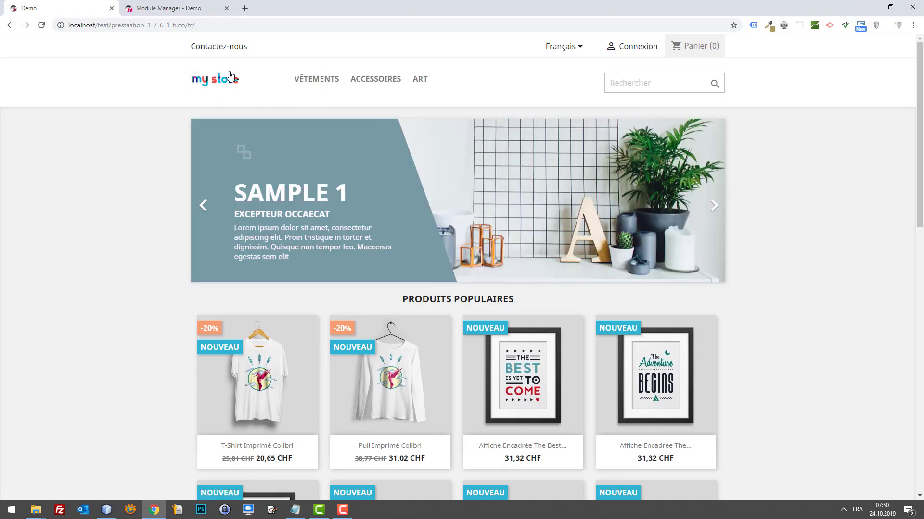
# Re-add Croisières (Demo), save the main menu settings, and reload the storefront.
pyautogui.click(164, 5)
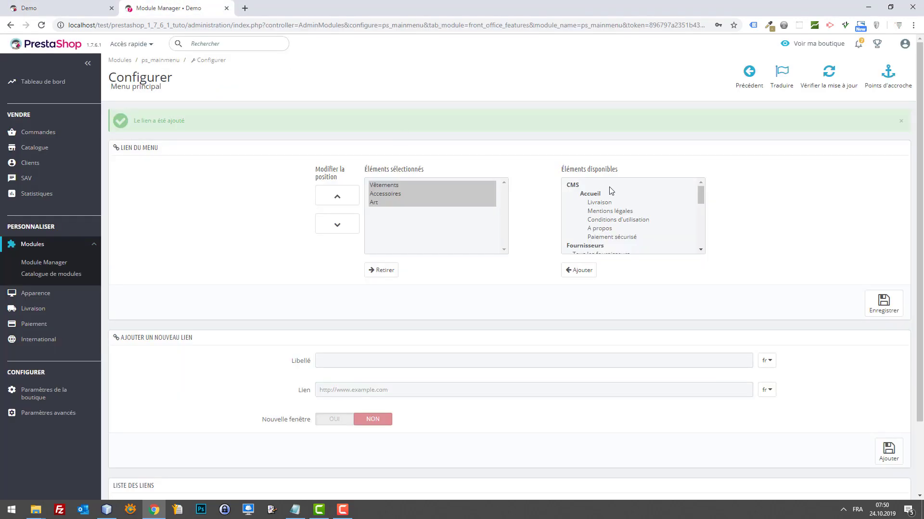
pyautogui.scroll(-10, 611, 197)
pyautogui.scroll(2, 619, 230)
pyautogui.scroll(-2, 620, 226)
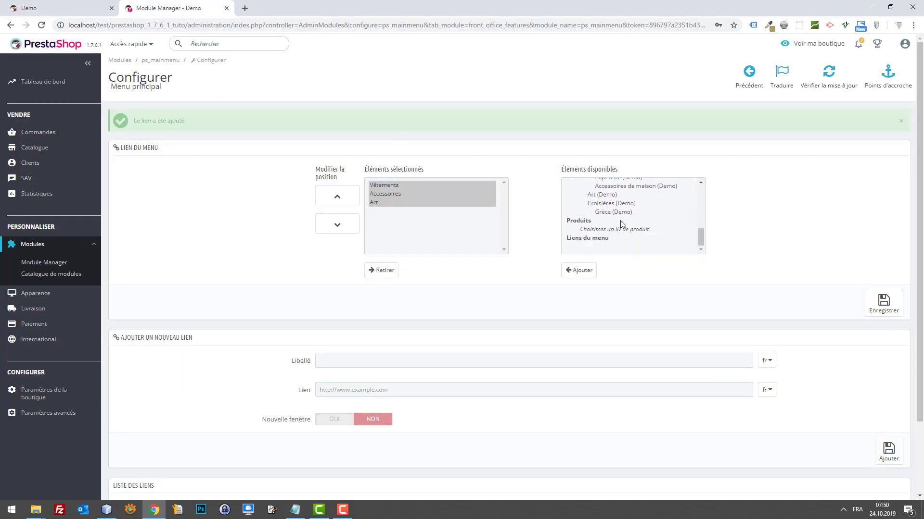
pyautogui.click(618, 206)
pyautogui.click(578, 270)
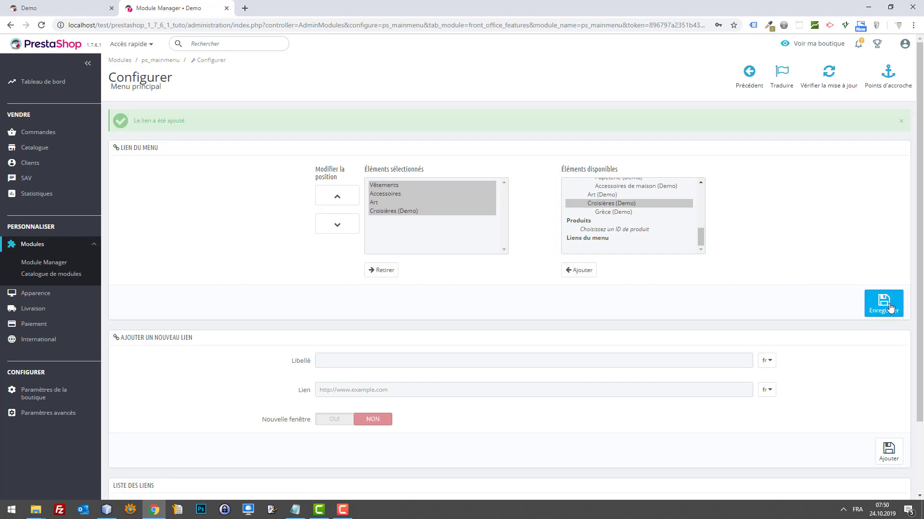
pyautogui.click(885, 301)
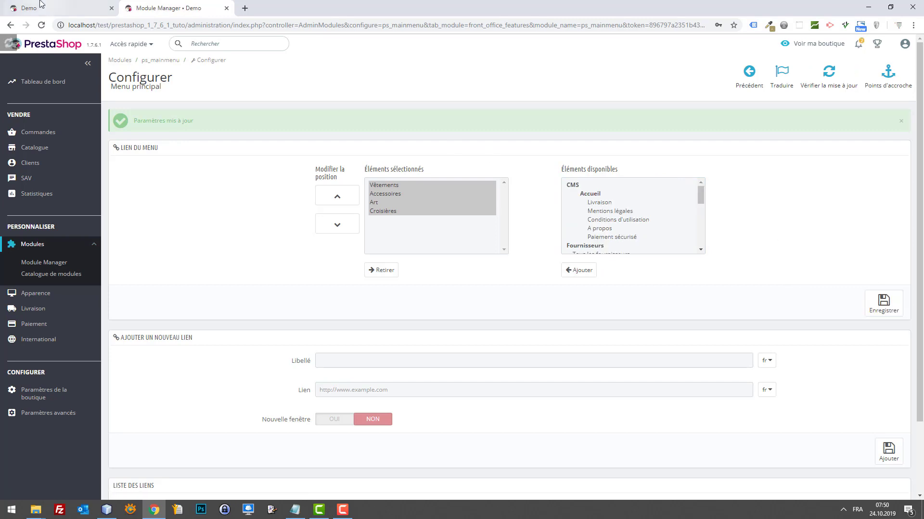
pyautogui.click(36, 6)
pyautogui.press('F5')
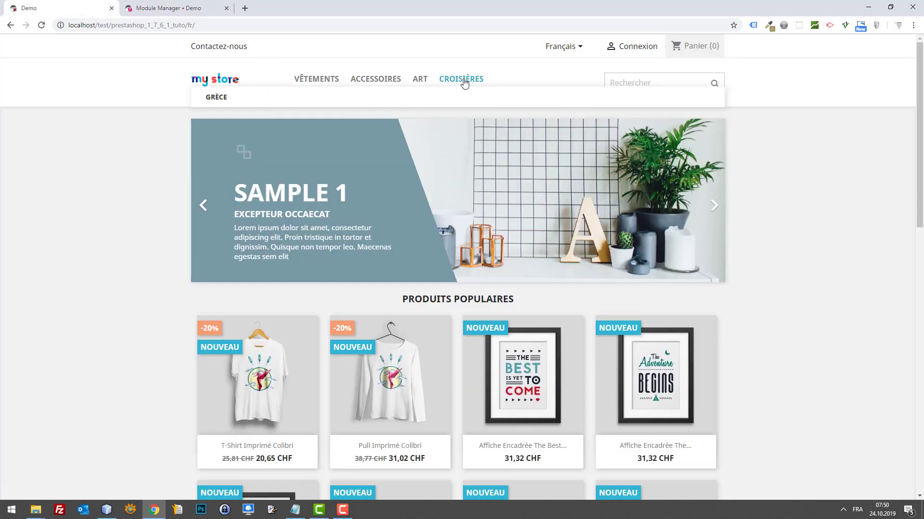
# Browse the storefront's Croisières and Grèce pages, then go to Catalogue > Produits in the back office.
pyautogui.click(463, 81)
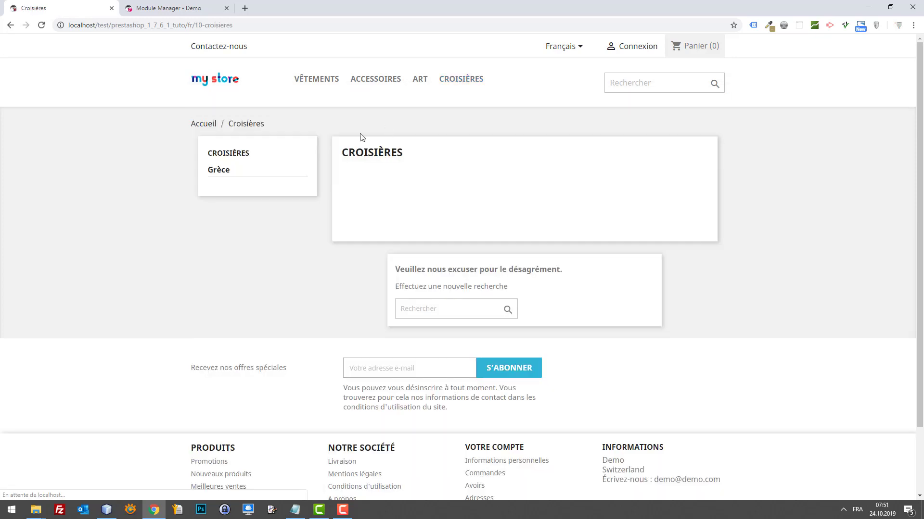
pyautogui.moveTo(268, 155); pyautogui.dragTo(226, 158)
pyautogui.click(226, 171)
pyautogui.click(132, 12)
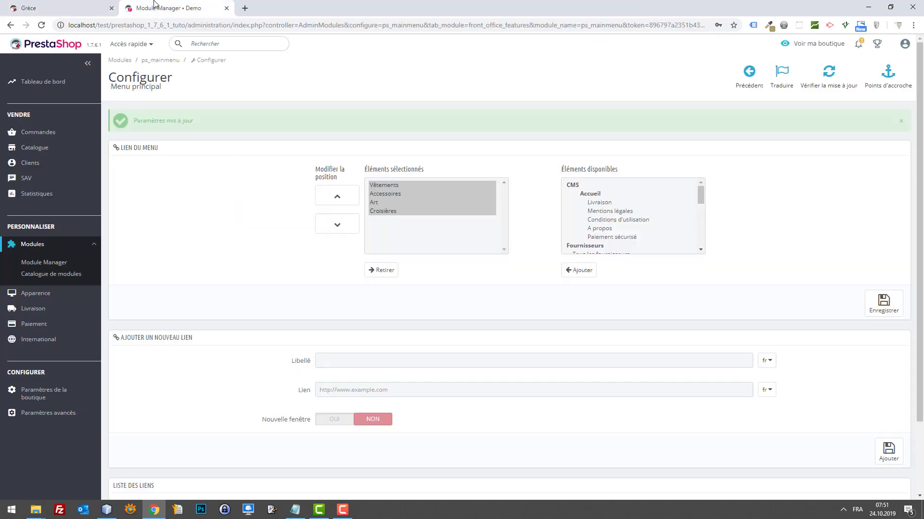
pyautogui.click(39, 167)
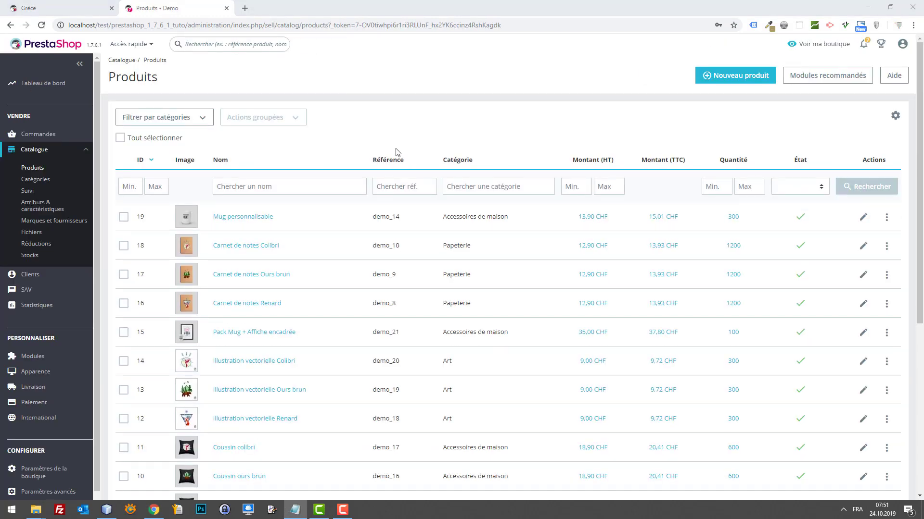
# Create the product 'Rome et Grèce Antique', switch it to En ligne, and save.
pyautogui.click(716, 77)
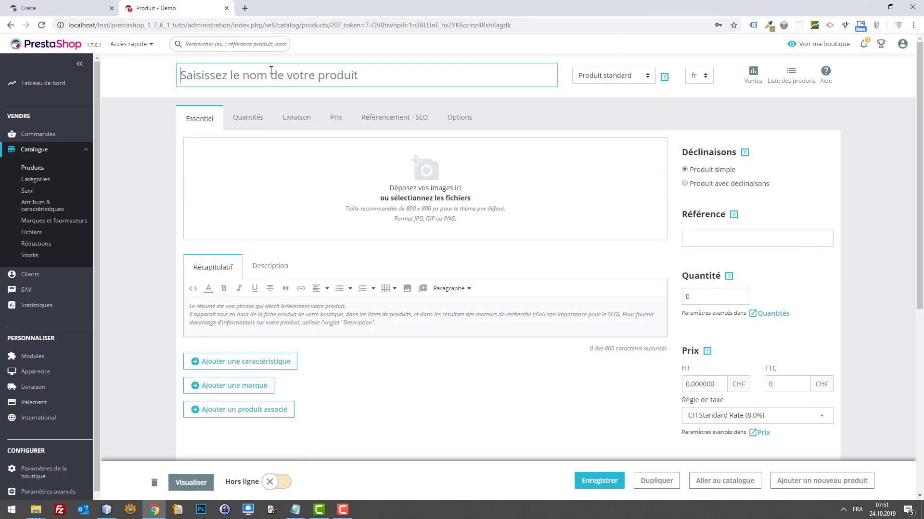
pyautogui.write('Rome et Grèce Antique')
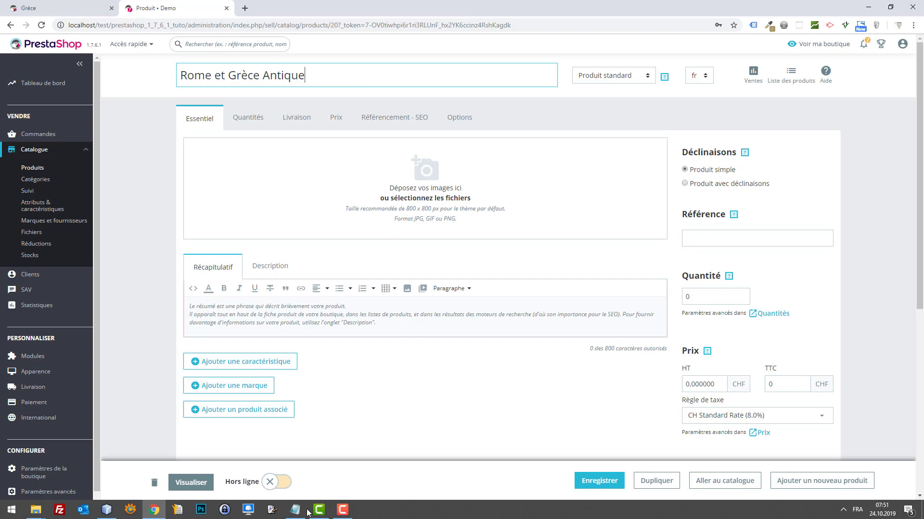
pyautogui.click(290, 480)
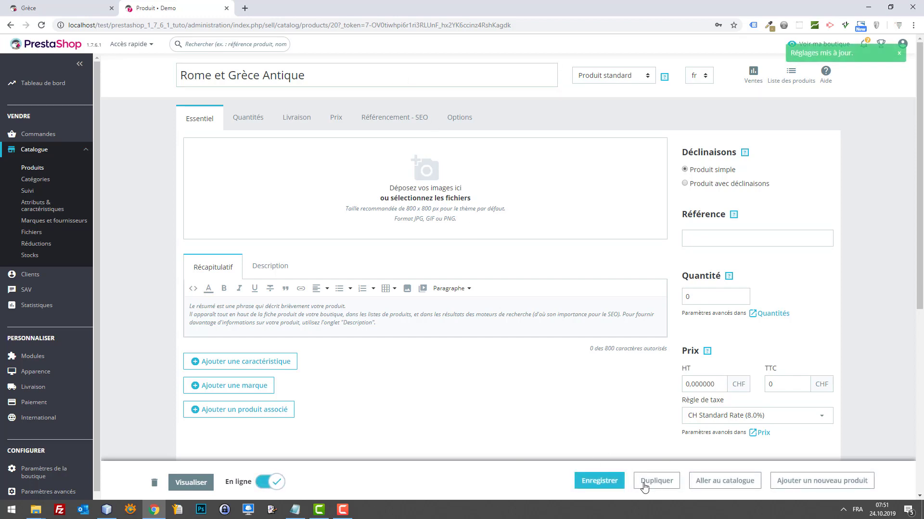
pyautogui.click(600, 482)
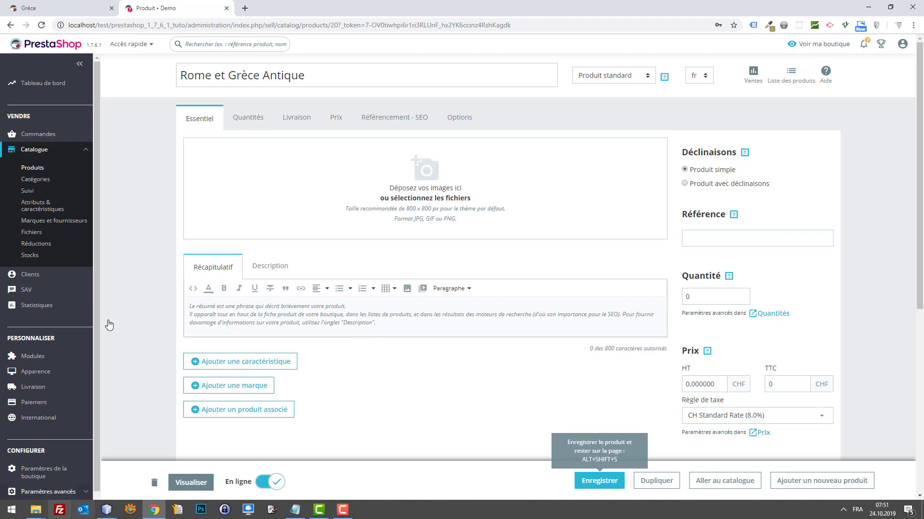
# Copy croisiere.jpg from the 87 folder onto the desktop and re-maximize the browser.
pyautogui.moveTo(368, 8); pyautogui.dragTo(484, 51)
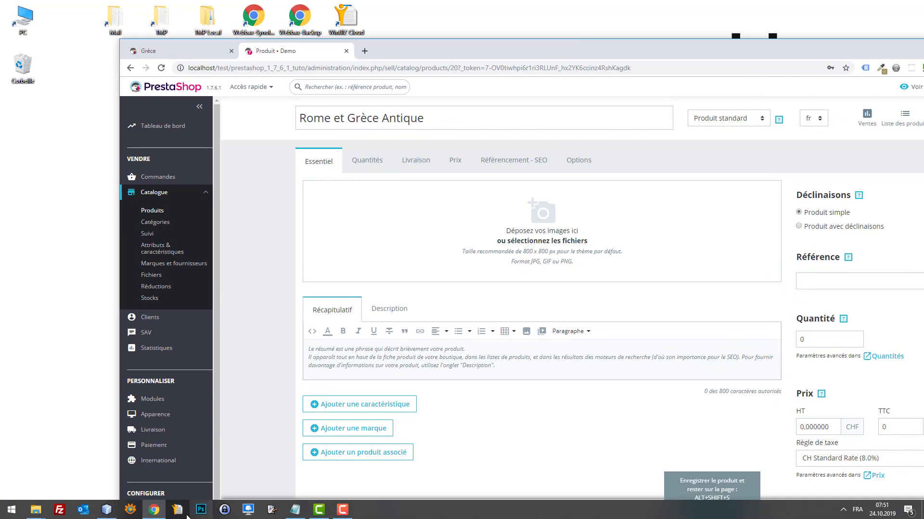
pyautogui.moveTo(43, 513)
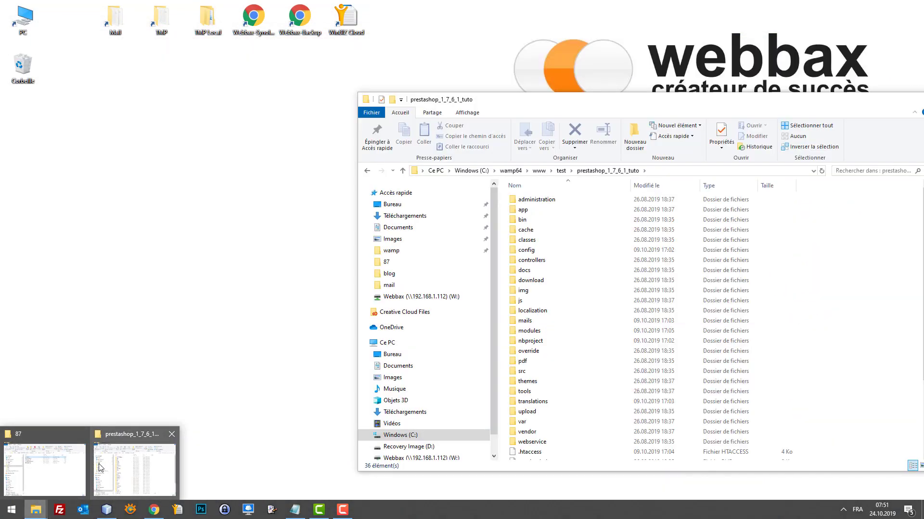
pyautogui.click(43, 462)
pyautogui.click(711, 251)
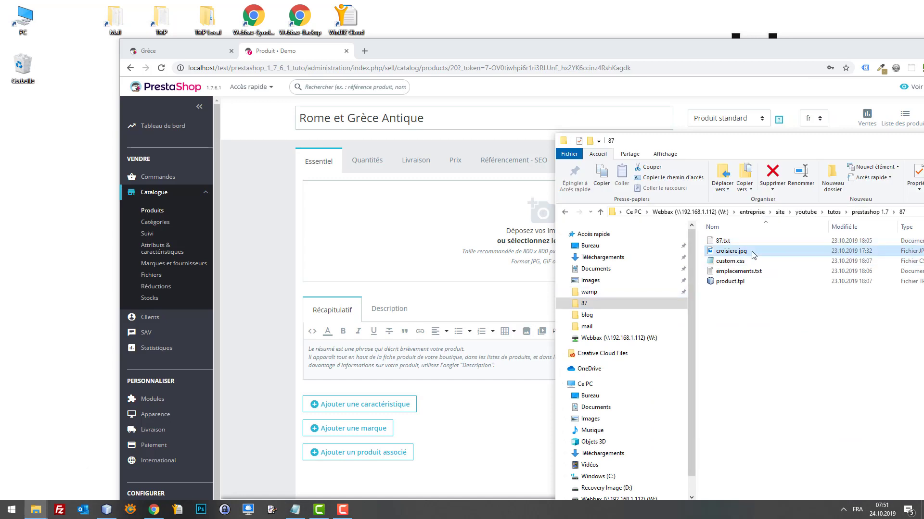
pyautogui.click(30, 197)
pyautogui.hotkey('ctrl', 'v')
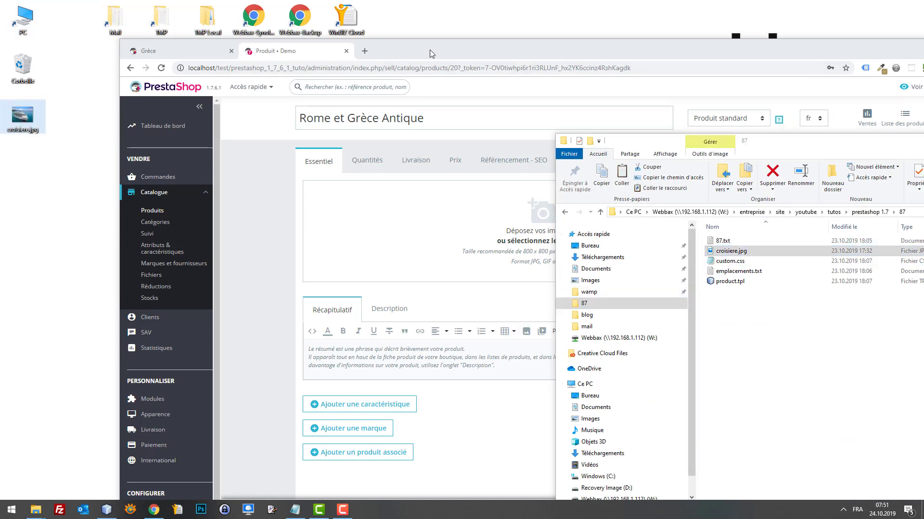
pyautogui.doubleClick(430, 50)
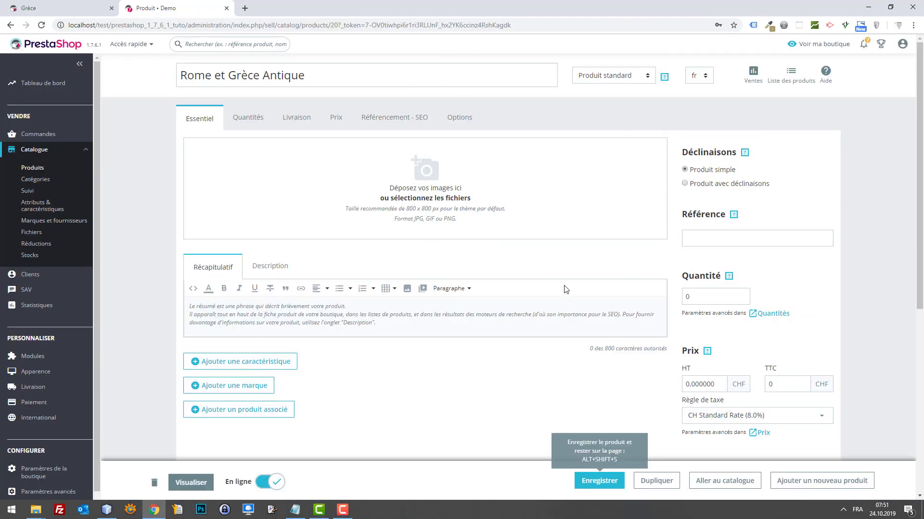
pyautogui.scroll(-2, 495, 350)
pyautogui.scroll(3, 561, 337)
# Upload croisiere.jpg from the desktop as the product image and save.
pyautogui.click(448, 195)
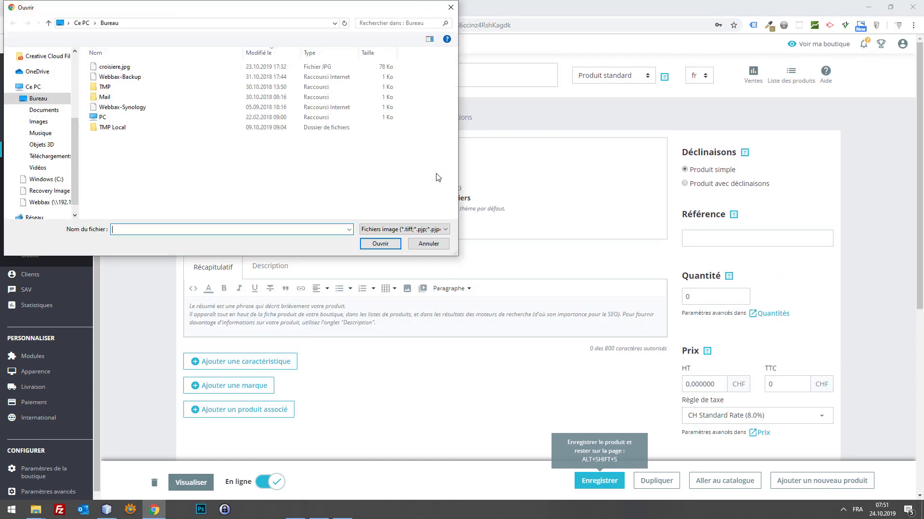
pyautogui.doubleClick(124, 70)
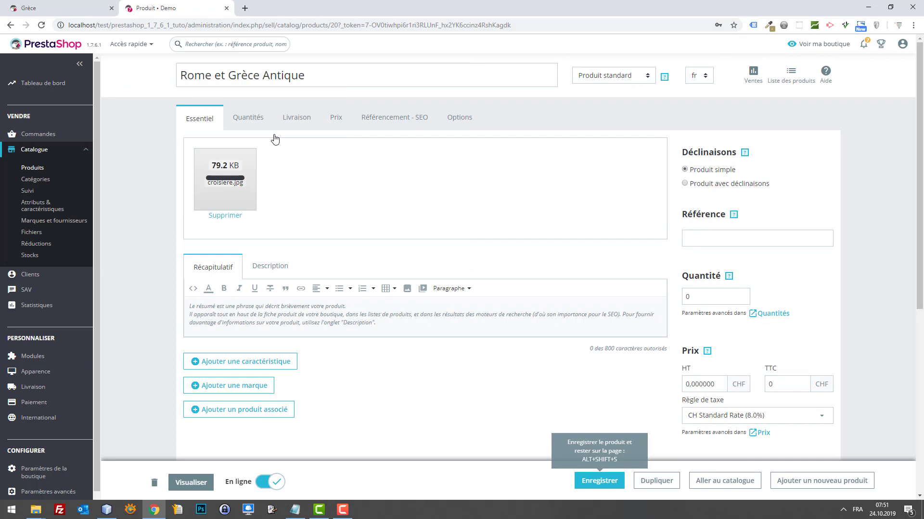
pyautogui.click(593, 487)
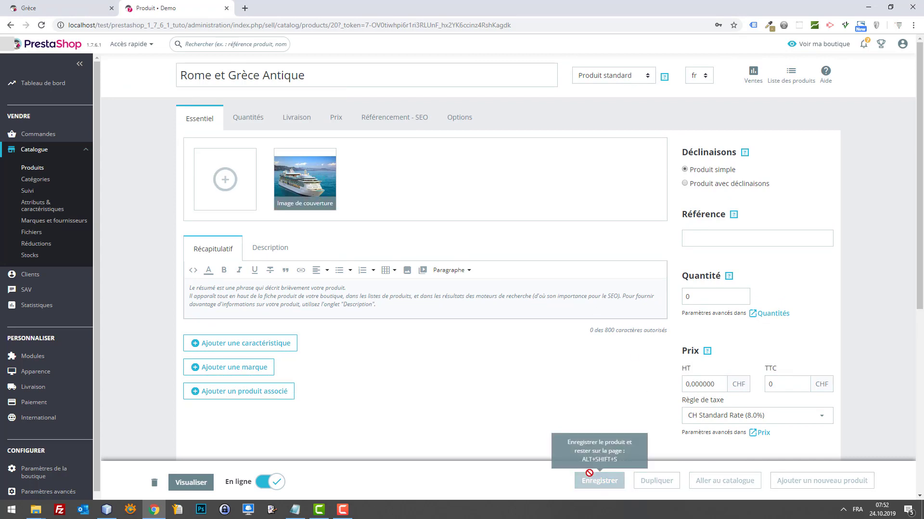
# Preview the product's storefront page, then return to the admin product page.
pyautogui.click(191, 483)
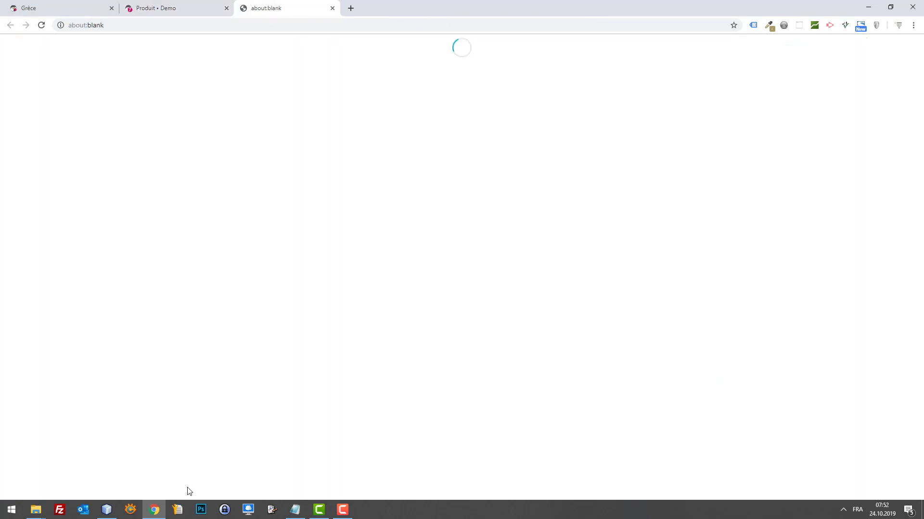
pyautogui.moveTo(293, 2); pyautogui.dragTo(198, 7)
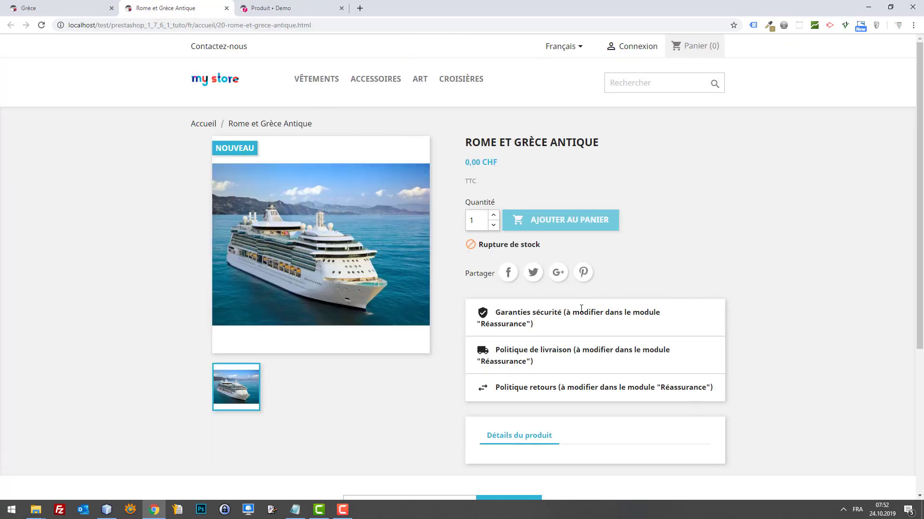
pyautogui.scroll(-3, 505, 326)
pyautogui.scroll(2, 495, 330)
pyautogui.scroll(1, 491, 332)
pyautogui.click(269, 9)
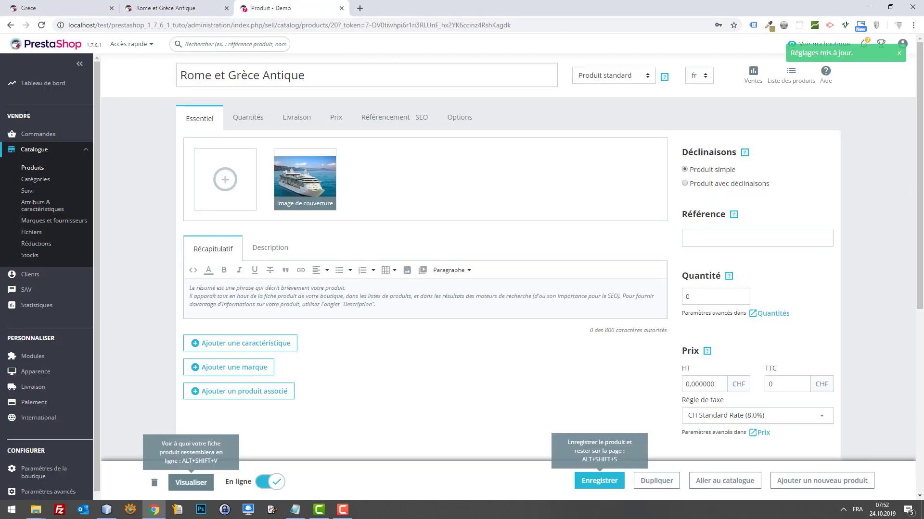
pyautogui.rightClick(38, 203)
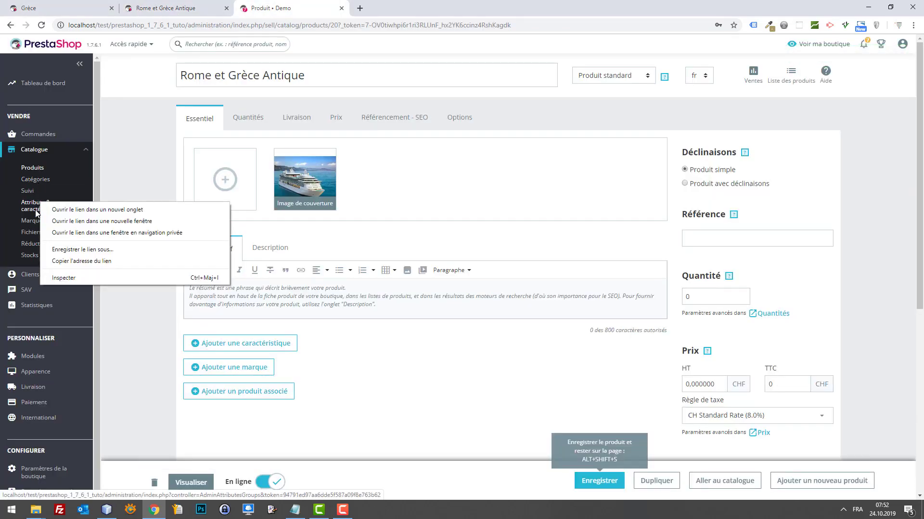
# Add an attribute with Nom and Nom public '1 x Personne' and save it.
pyautogui.click(35, 208)
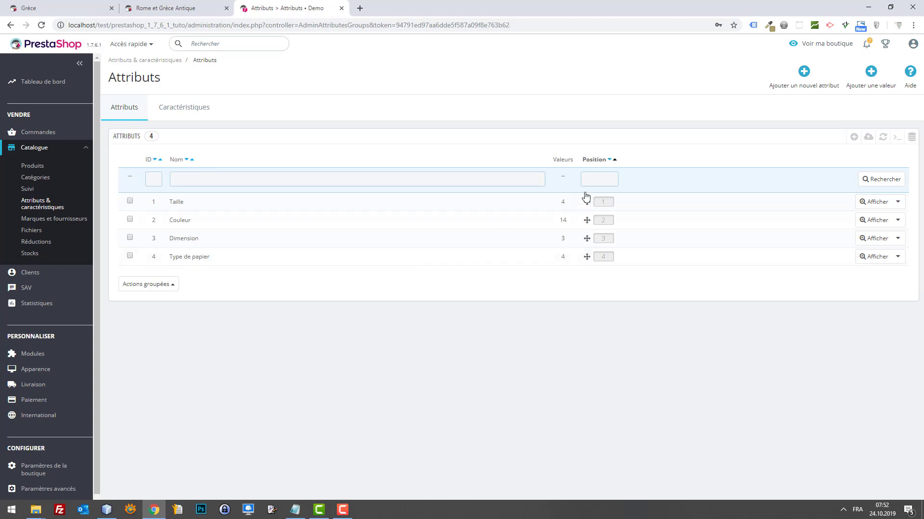
pyautogui.click(855, 138)
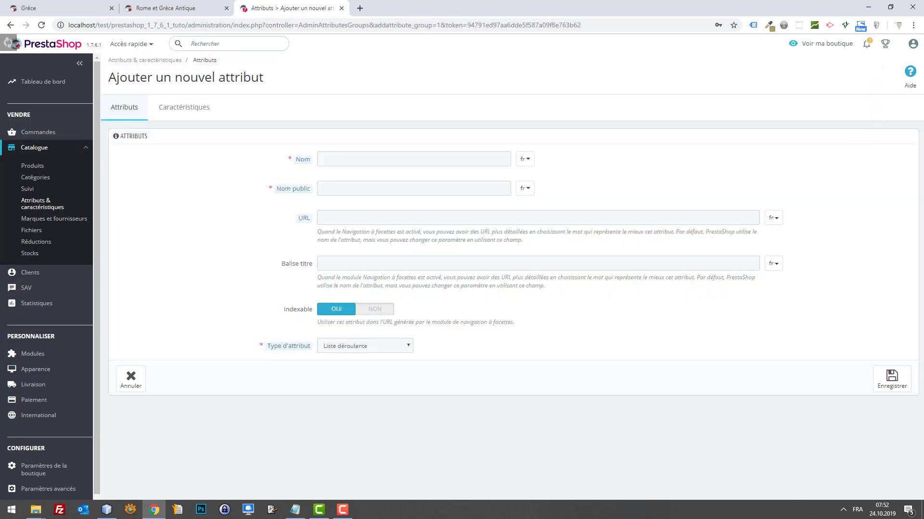
pyautogui.hotkey('alt', 'Tab')
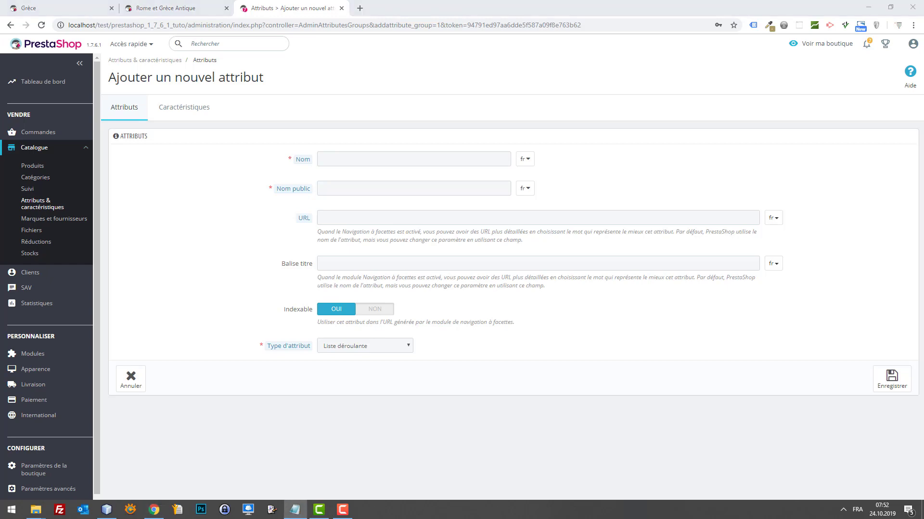
pyautogui.click(404, 158)
pyautogui.write('1 x Personne')
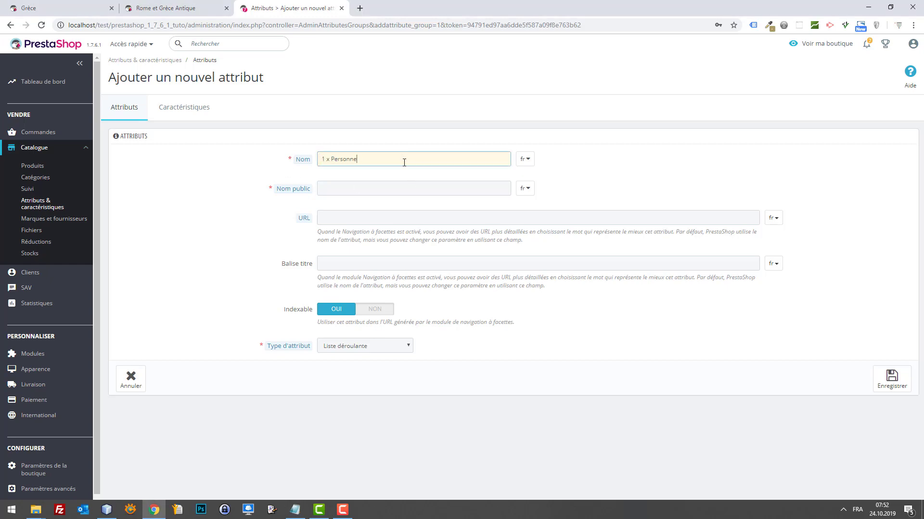
pyautogui.hotkey('ctrl', 'a')
pyautogui.hotkey('ctrl', 'c')
pyautogui.click(432, 189)
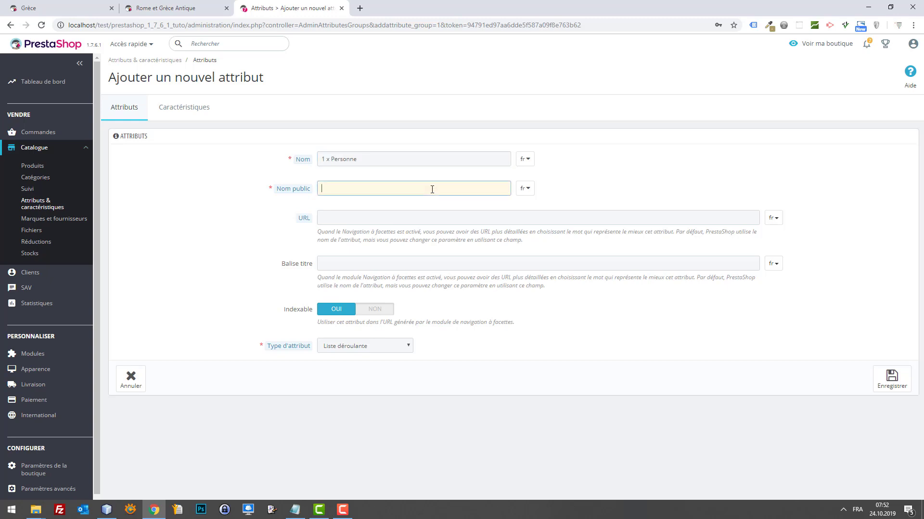
pyautogui.hotkey('ctrl', 'v')
pyautogui.click(888, 385)
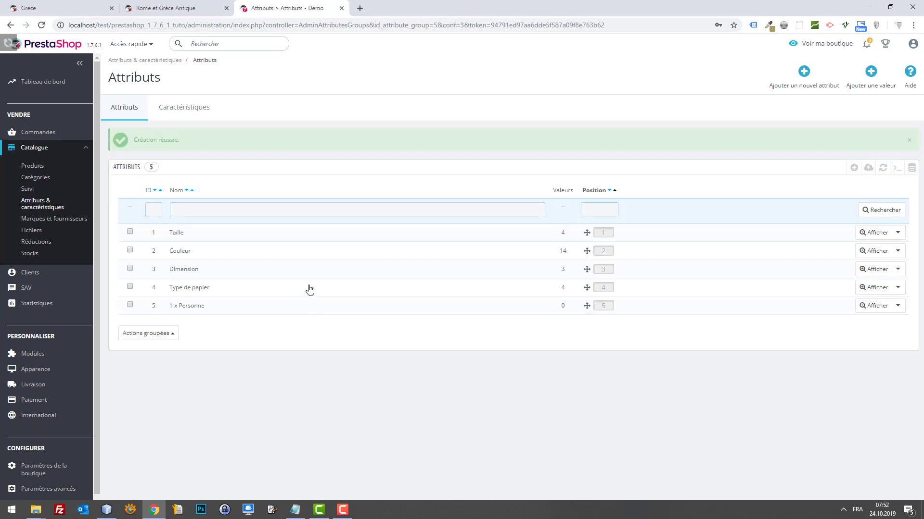
pyautogui.click(855, 173)
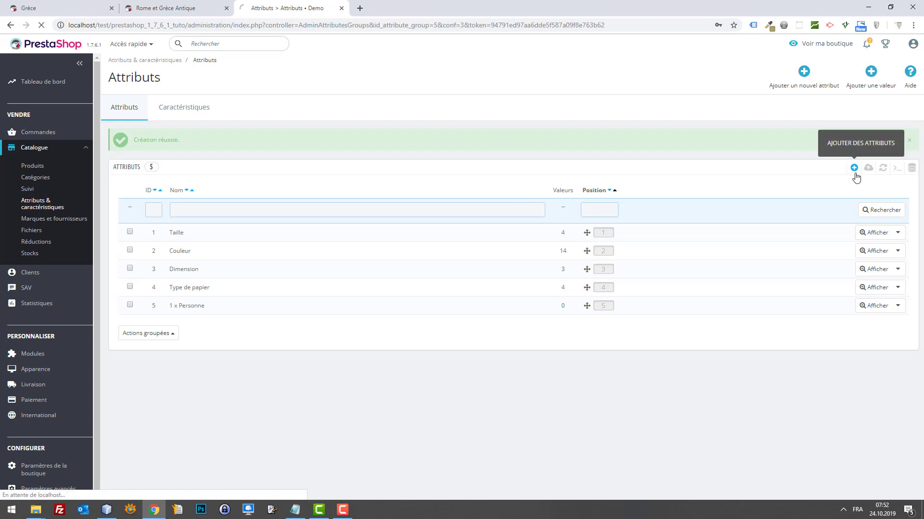
pyautogui.click(121, 112)
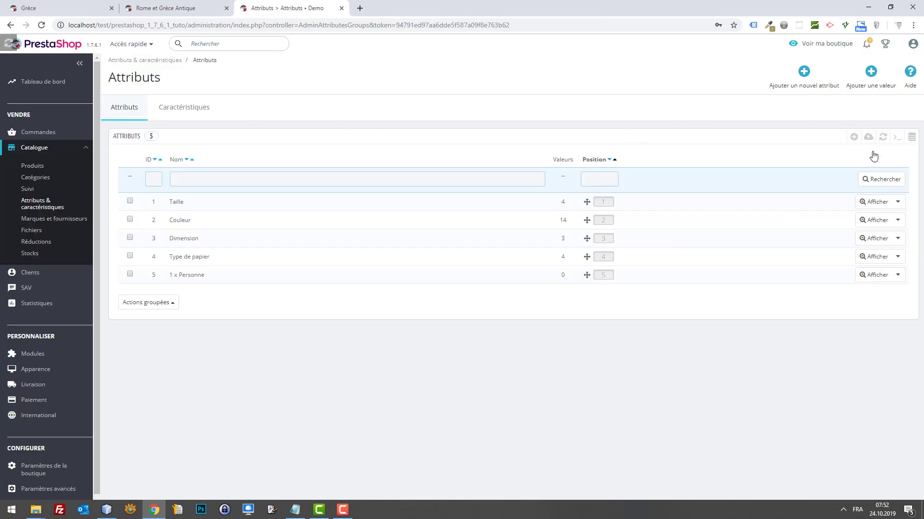
# Add the values Adulte and Enfant to the 1 x Personne attribute.
pyautogui.click(869, 280)
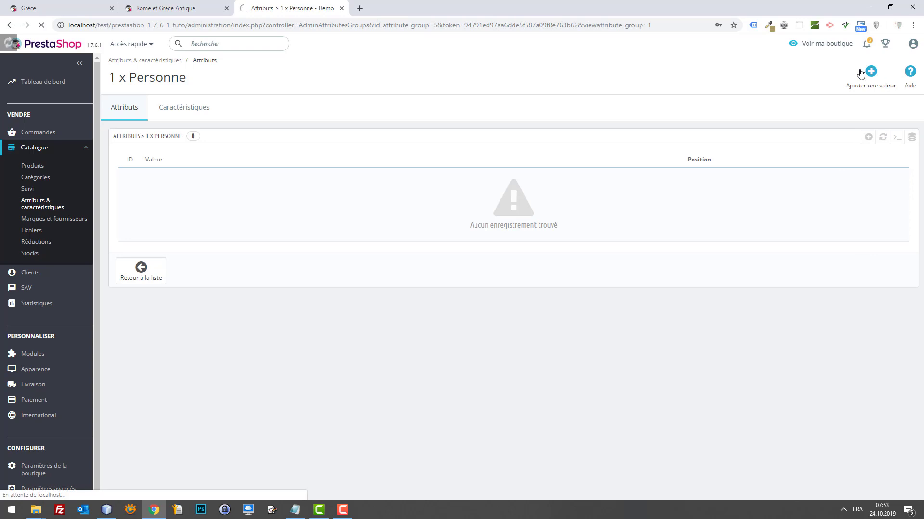
pyautogui.click(371, 177)
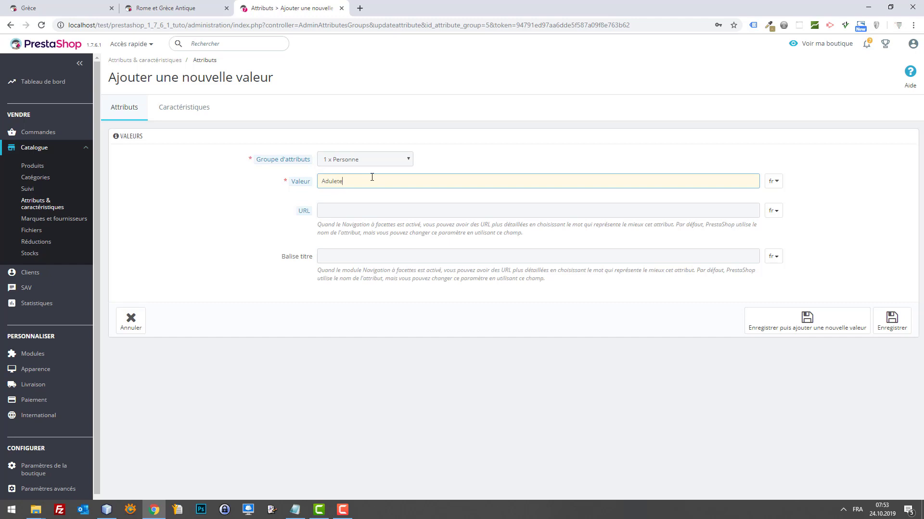
pyautogui.doubleClick(400, 176)
pyautogui.click(806, 321)
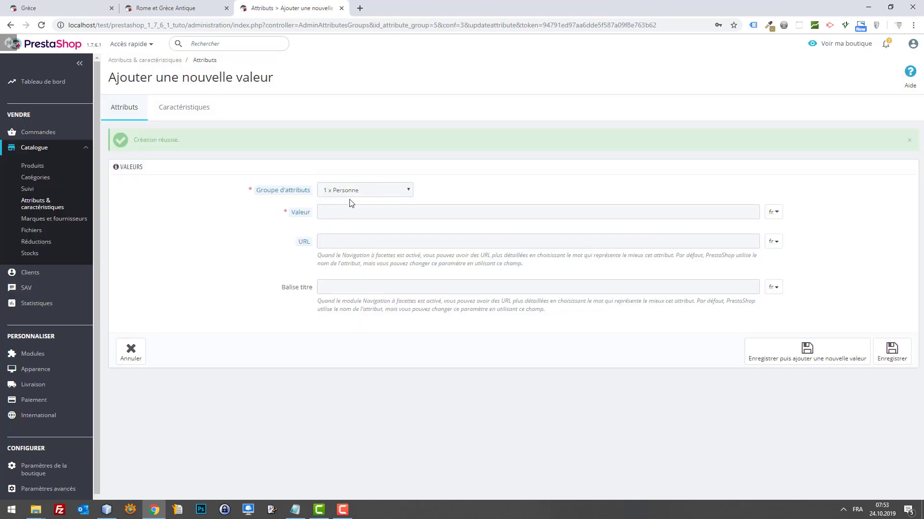
pyautogui.click(364, 211)
pyautogui.write('E')
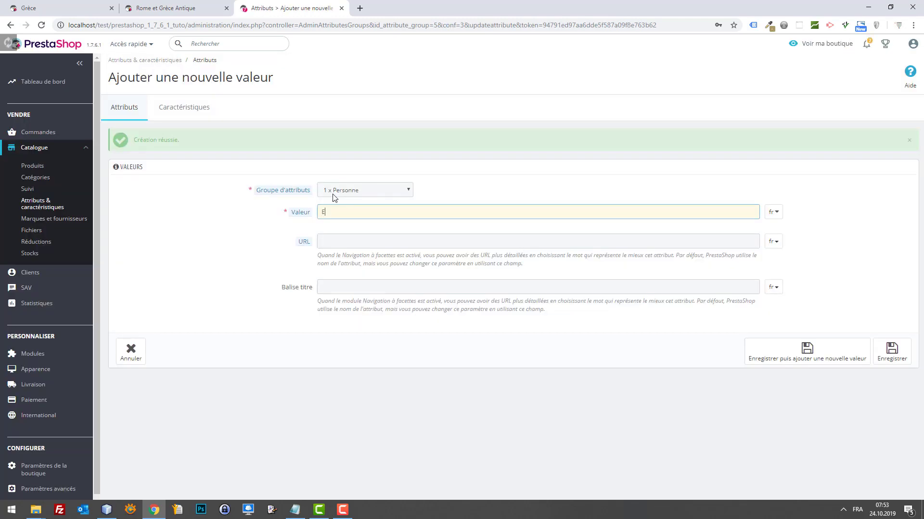
pyautogui.write('fant')
pyautogui.click(888, 353)
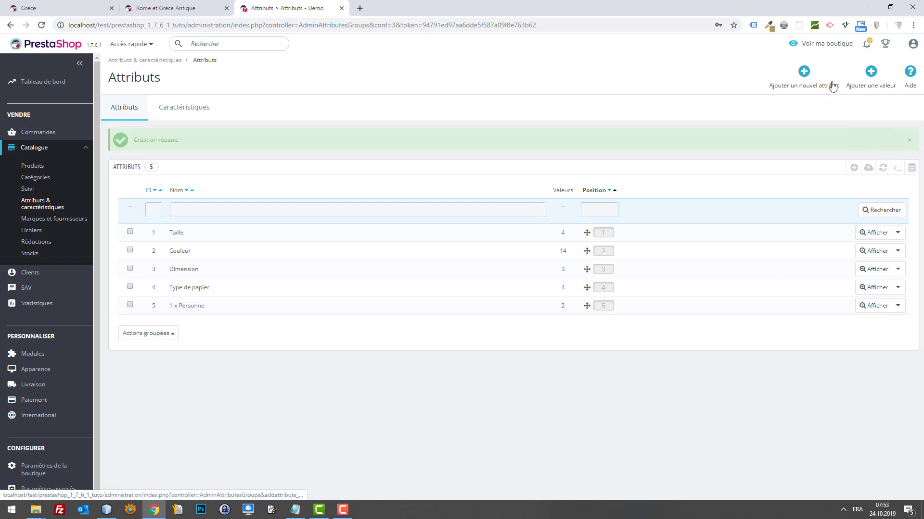
# Create the attribute Date with public name Date and save it.
pyautogui.click(800, 73)
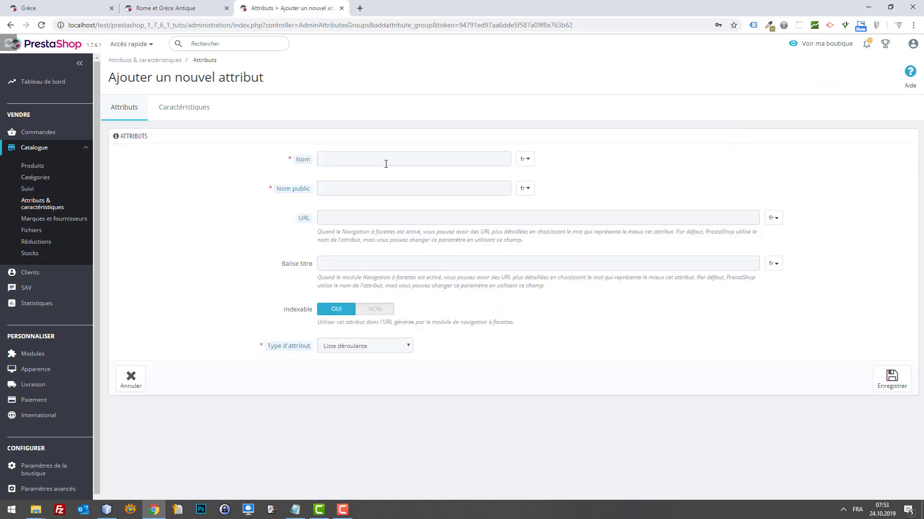
pyautogui.click(385, 163)
pyautogui.write('Date')
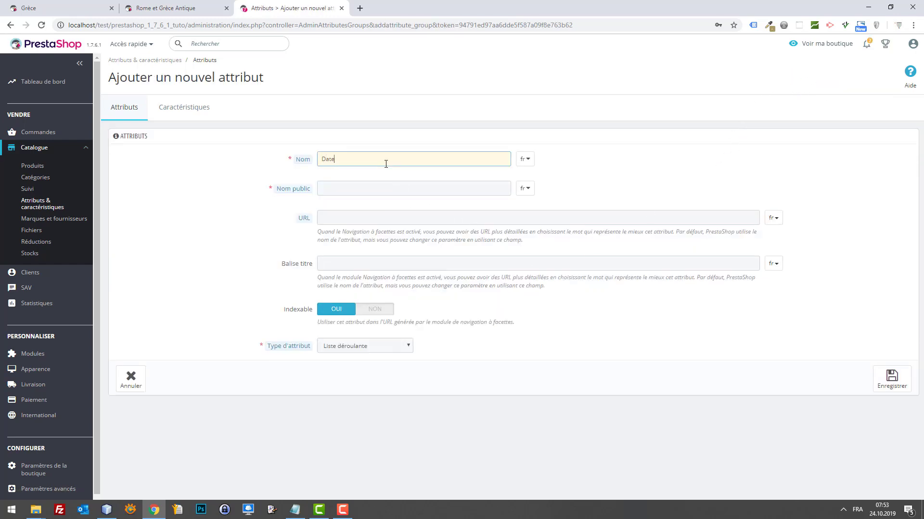
pyautogui.hotkey('ctrl', 'a')
pyautogui.click(369, 192)
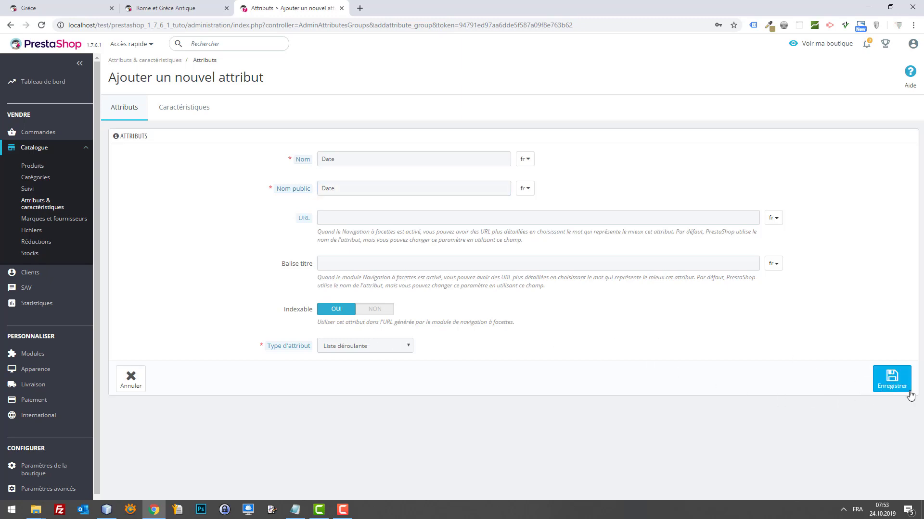
pyautogui.click(895, 388)
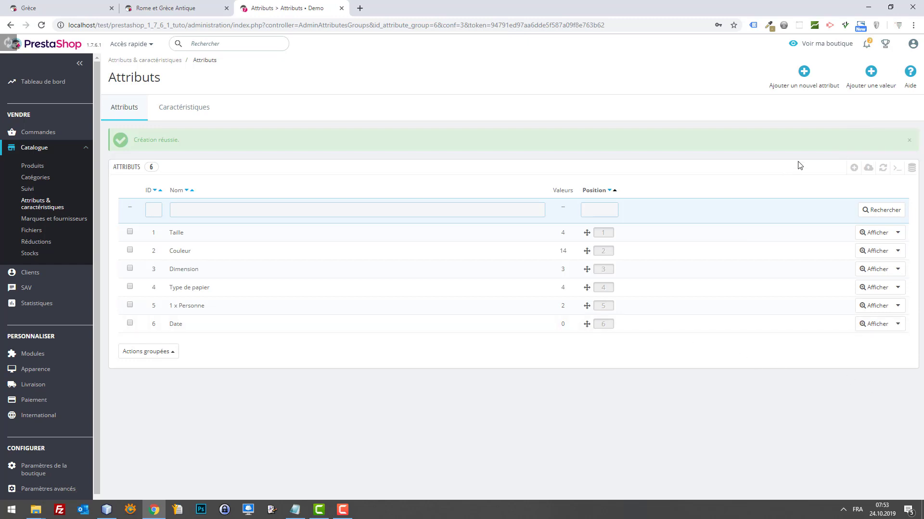
pyautogui.click(862, 80)
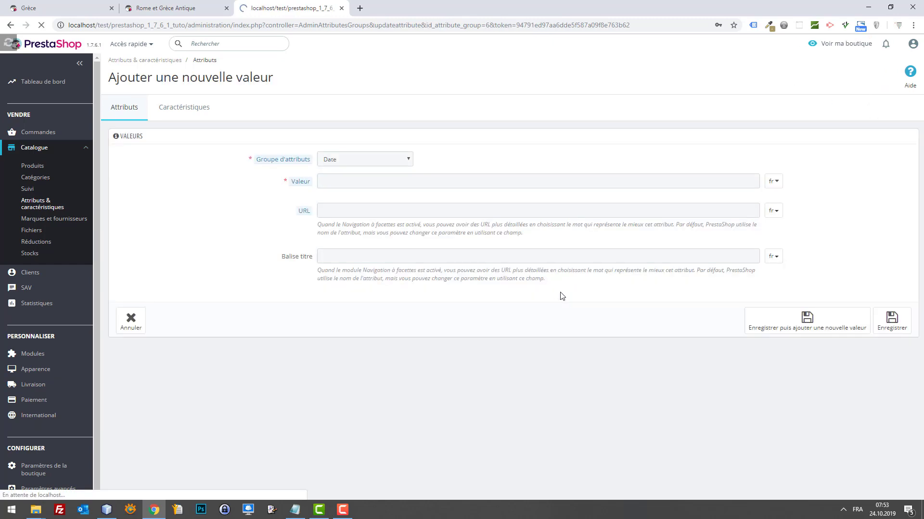
# Add 24.10.19 and 25.10.19 as values of the Date attribute.
pyautogui.click(351, 181)
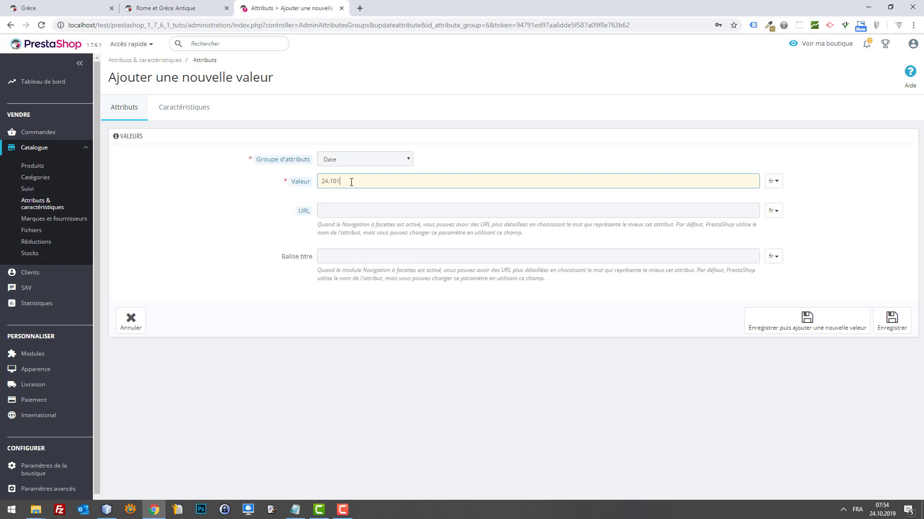
pyautogui.hotkey('ctrl', 'a')
pyautogui.hotkey('ctrl', 'c')
pyautogui.click(807, 321)
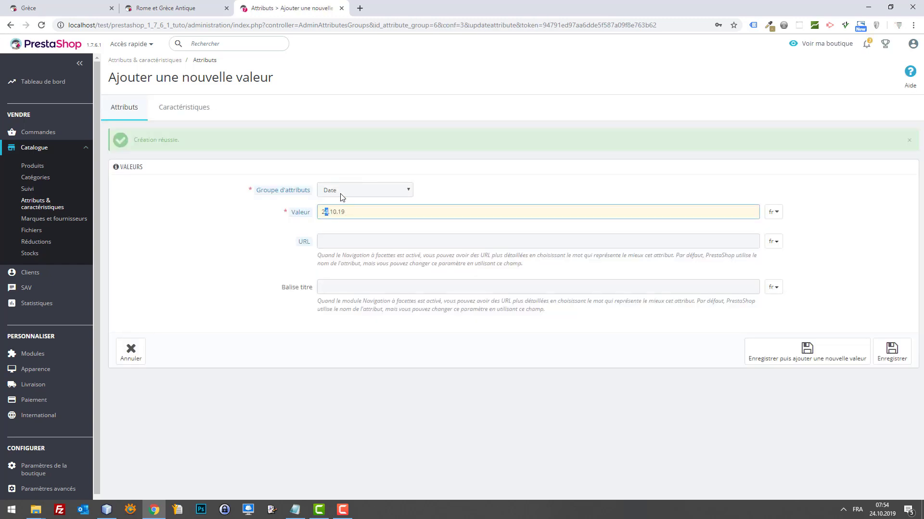
pyautogui.click(794, 356)
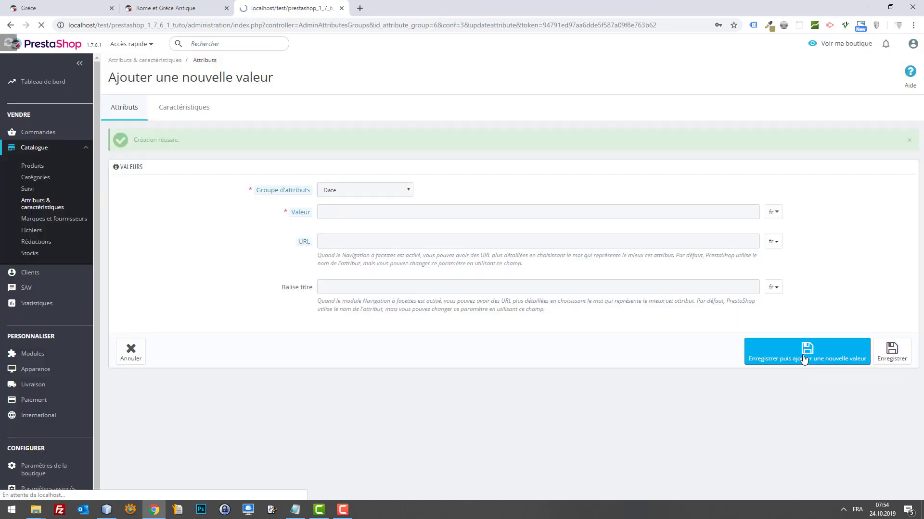
# Add 26.10.19 as a third Date value and display the Date attribute's value list.
pyautogui.click(332, 211)
pyautogui.write('24.10.19')
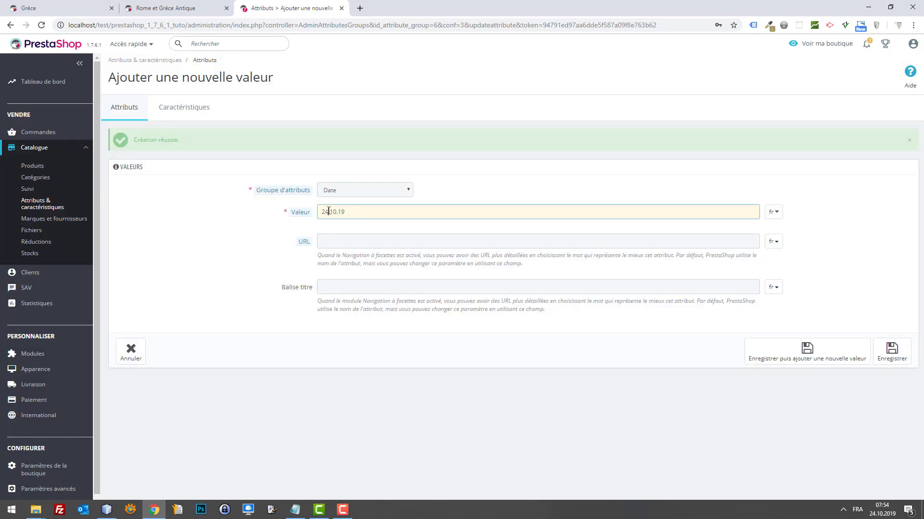
pyautogui.press('BackSpace')
pyautogui.write('6')
pyautogui.click(902, 345)
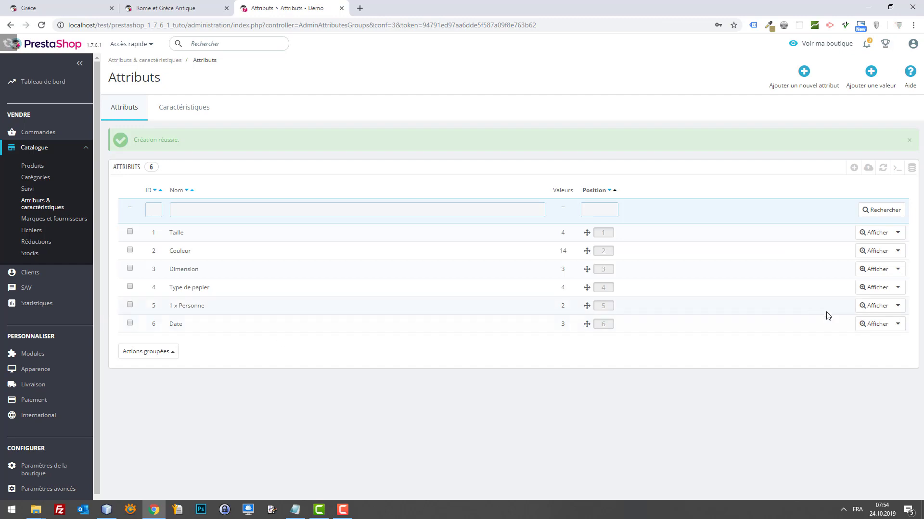
pyautogui.click(866, 326)
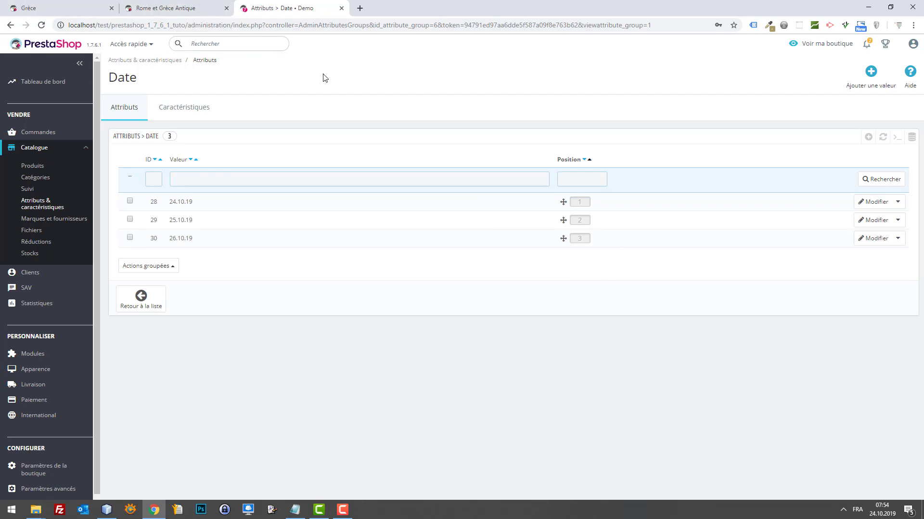
# Edit Rome et Grèce Antique from the product catalogue and set it as Produit avec déclinaisons.
pyautogui.click(166, 8)
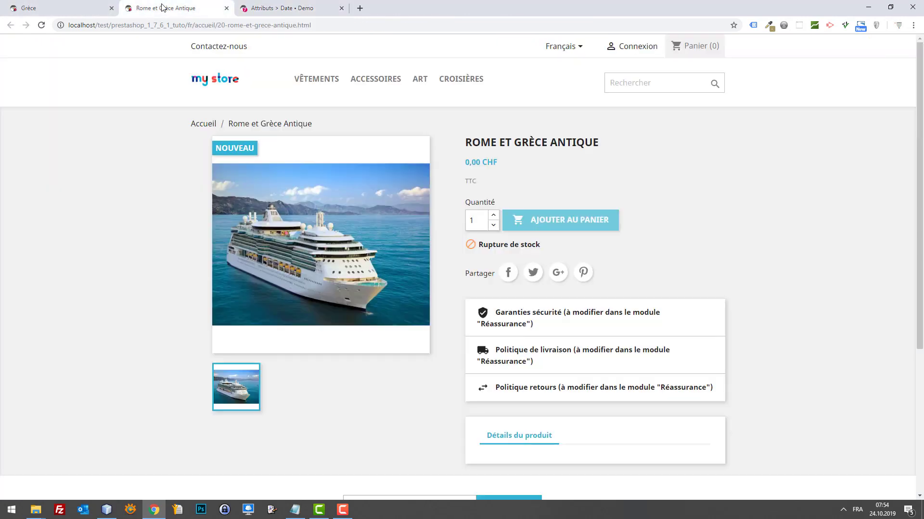
pyautogui.click(278, 9)
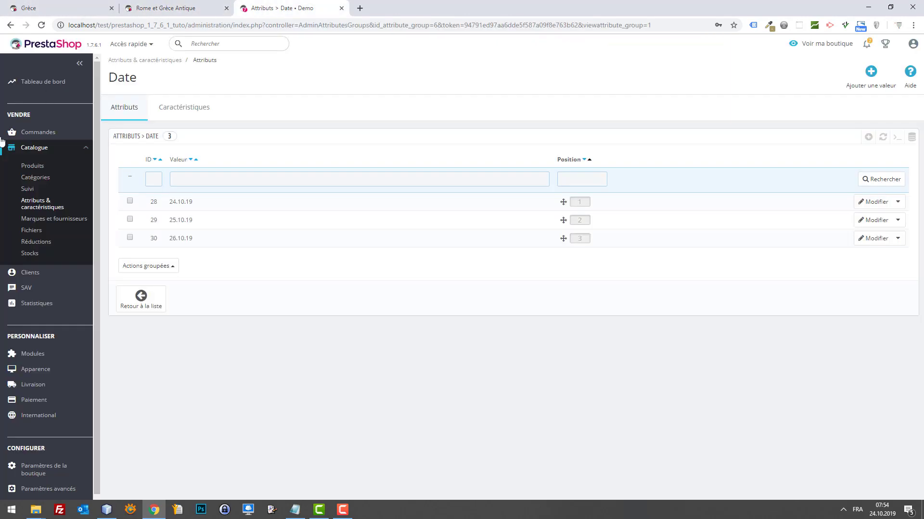
pyautogui.click(33, 168)
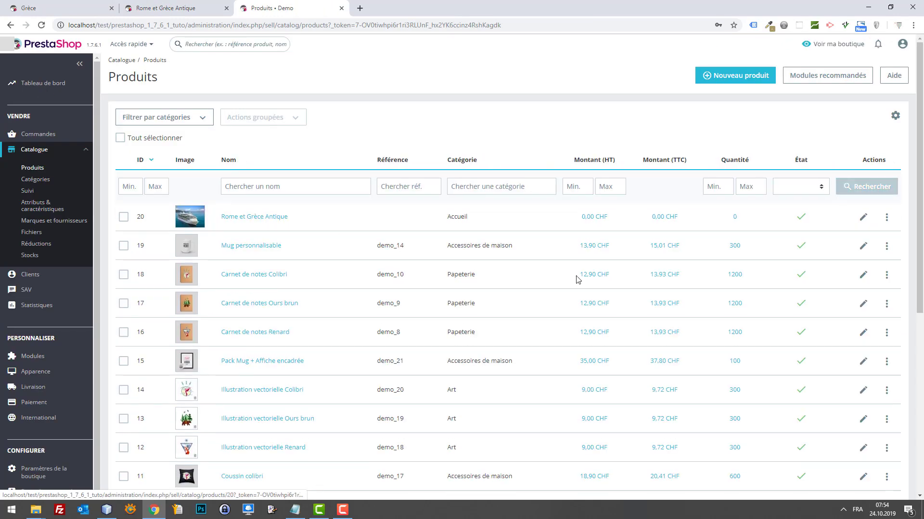
pyautogui.click(861, 219)
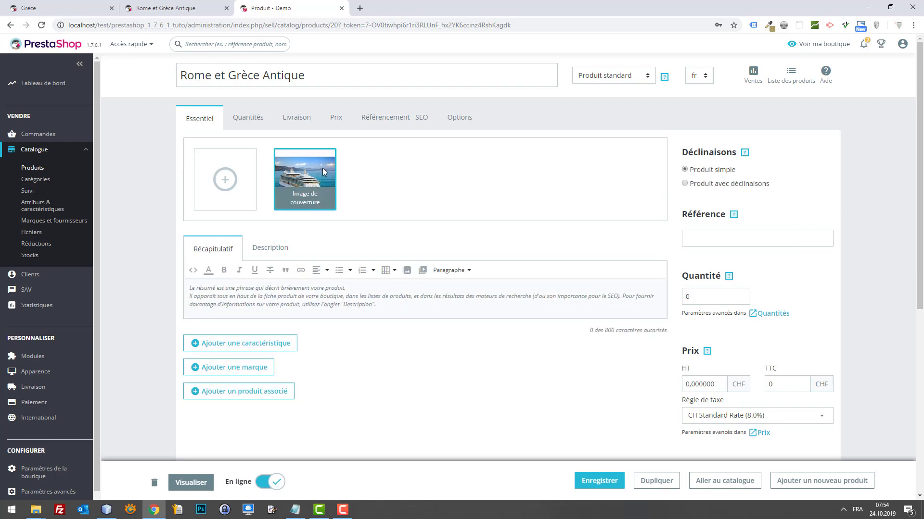
pyautogui.click(685, 183)
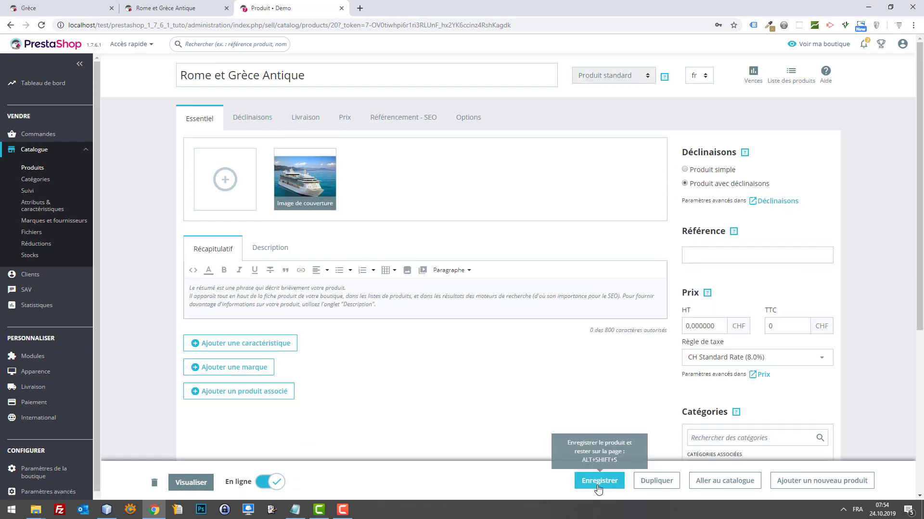
# In the combinations settings, select the Date values 24.10.19, 25.10.19 and 26.10.19.
pyautogui.click(245, 125)
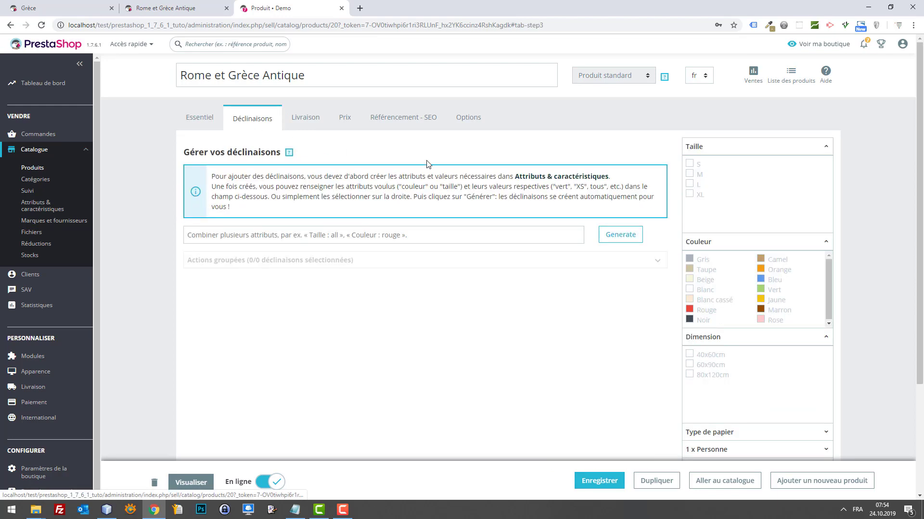
pyautogui.scroll(-1, 755, 251)
pyautogui.scroll(-2, 753, 241)
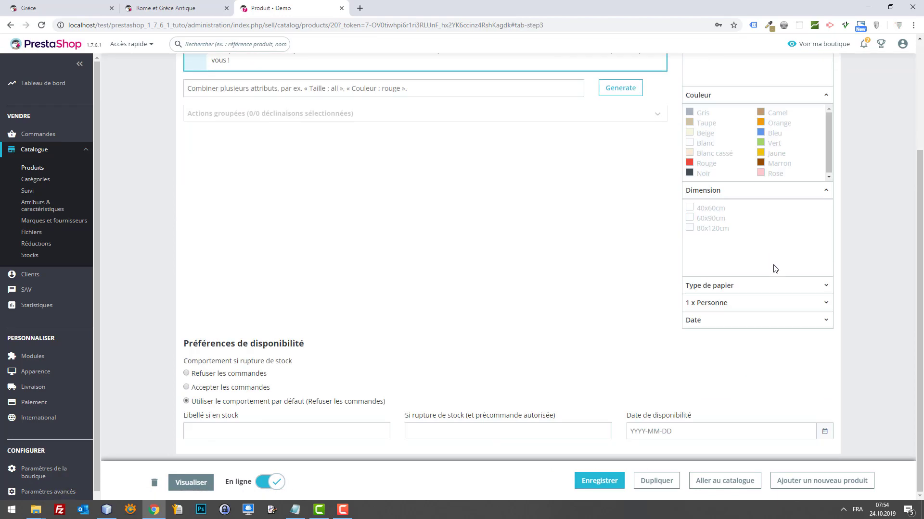
pyautogui.click(800, 321)
pyautogui.click(689, 338)
pyautogui.click(688, 348)
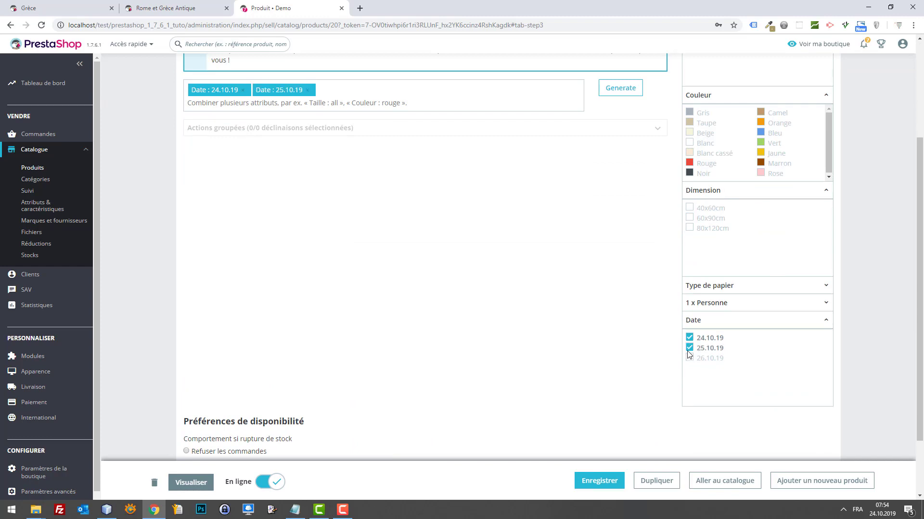
pyautogui.click(689, 358)
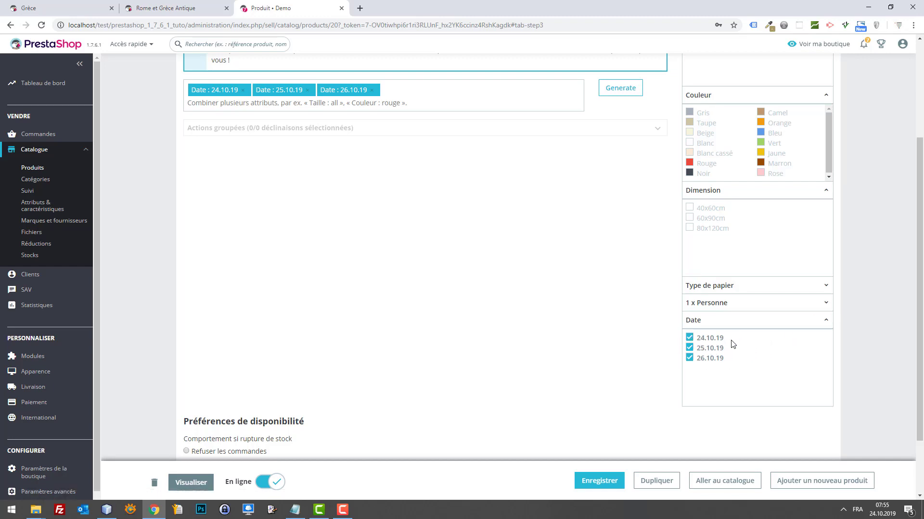
# Select Adulte and Enfant under 1 x Personne and generate the combinations.
pyautogui.scroll(1, 491, 252)
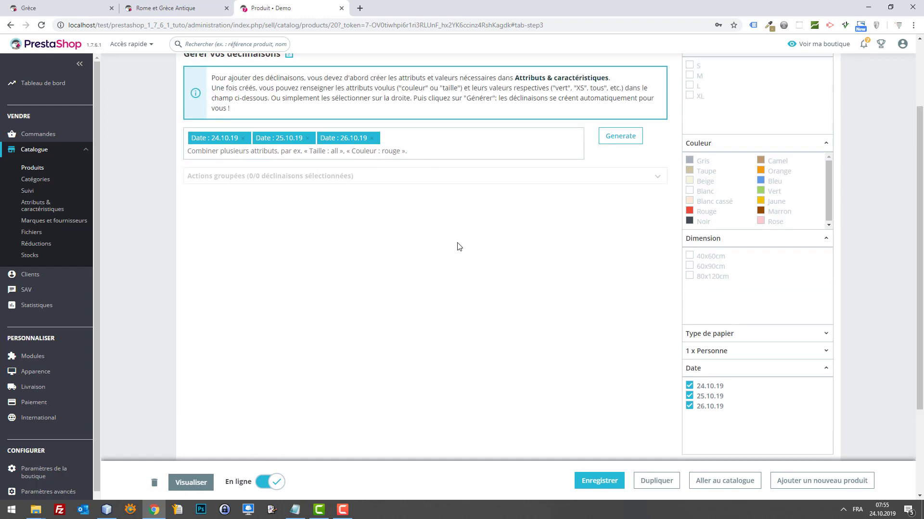
pyautogui.click(765, 350)
pyautogui.click(690, 370)
pyautogui.click(690, 378)
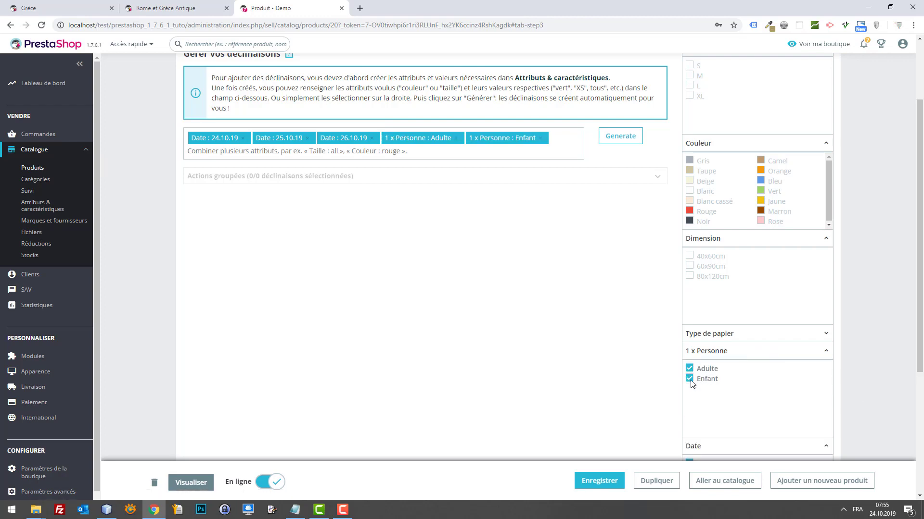
pyautogui.scroll(-4, 849, 374)
pyautogui.scroll(6, 360, 244)
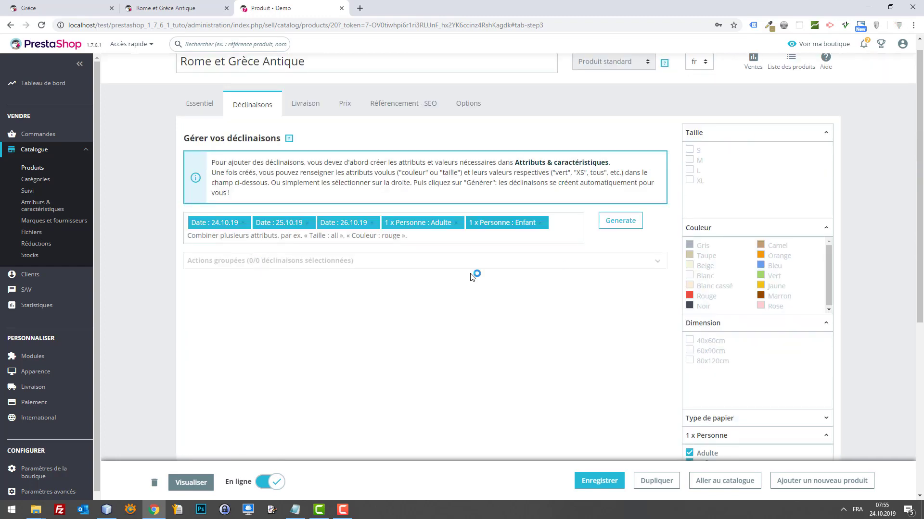
pyautogui.click(616, 224)
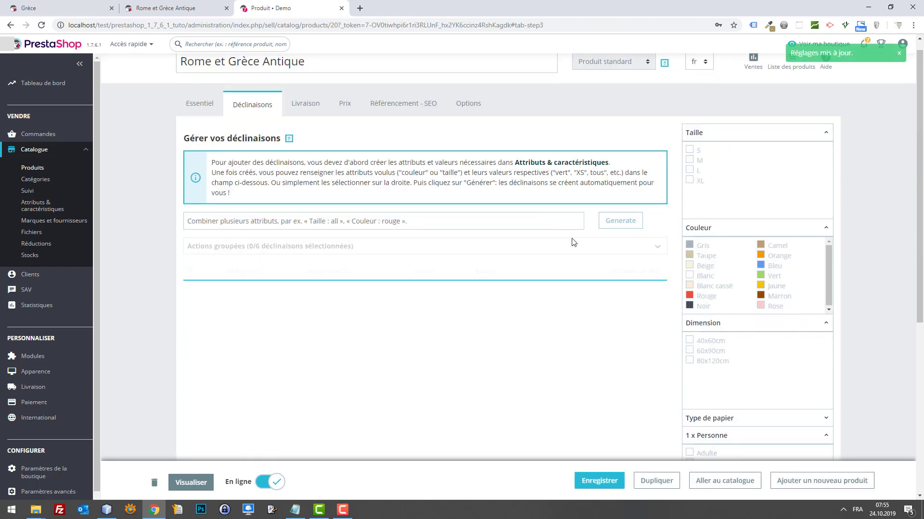
pyautogui.scroll(-2, 570, 241)
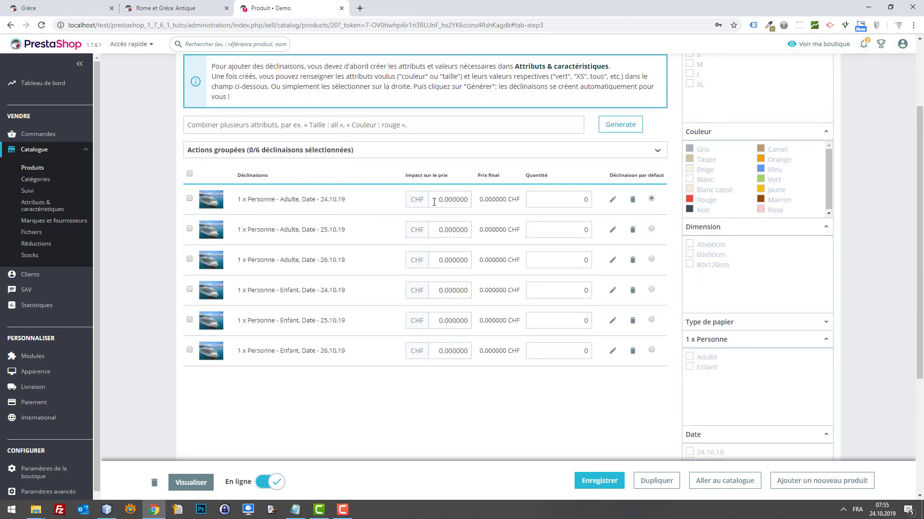
# Set a 1000 price impact on the first three (Adulte) combinations.
pyautogui.click(434, 202)
pyautogui.write('1')
pyautogui.press('Tab')
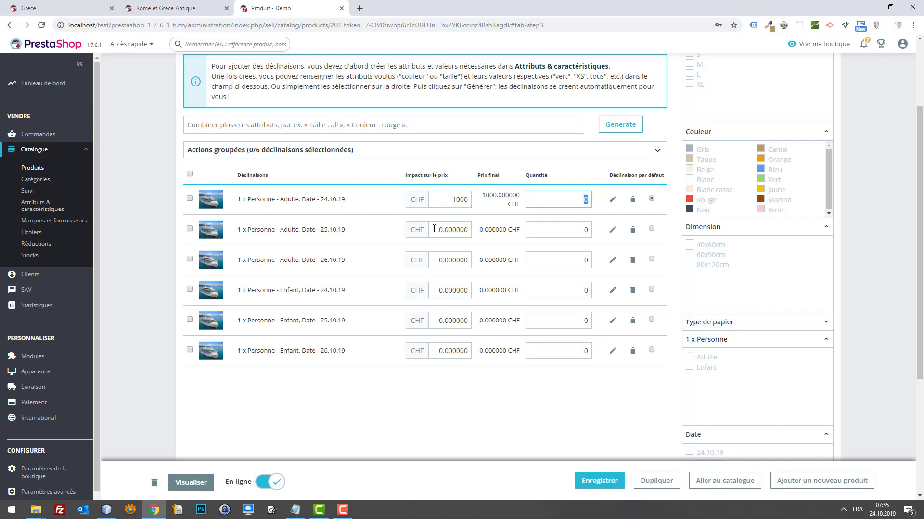
pyautogui.click(434, 229)
pyautogui.hotkey('ctrl', 'v')
pyautogui.hotkey('ctrl', 'a')
pyautogui.write('10')
pyautogui.hotkey('ctrl', 'a')
pyautogui.hotkey('ctrl', 'c')
pyautogui.click(449, 260)
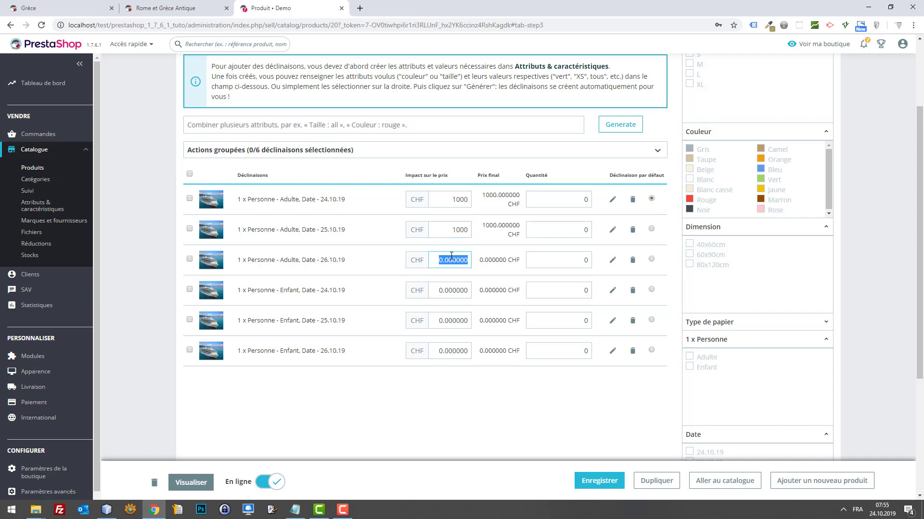
pyautogui.hotkey('ctrl', 'v')
# Enter 500 as the price impact for the three Enfant rows and save the product.
pyautogui.click(451, 287)
pyautogui.hotkey('ctrl', 'a')
pyautogui.write('5')
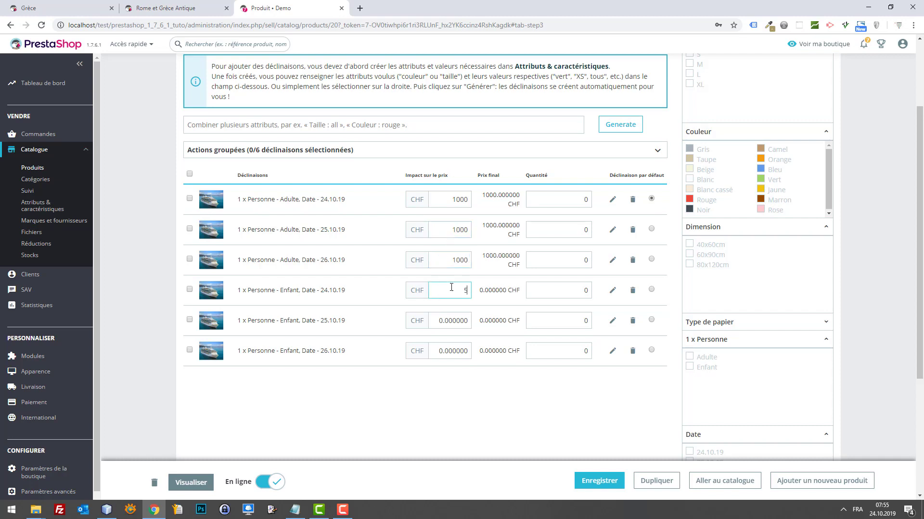
pyautogui.write('00')
pyautogui.press('Tab')
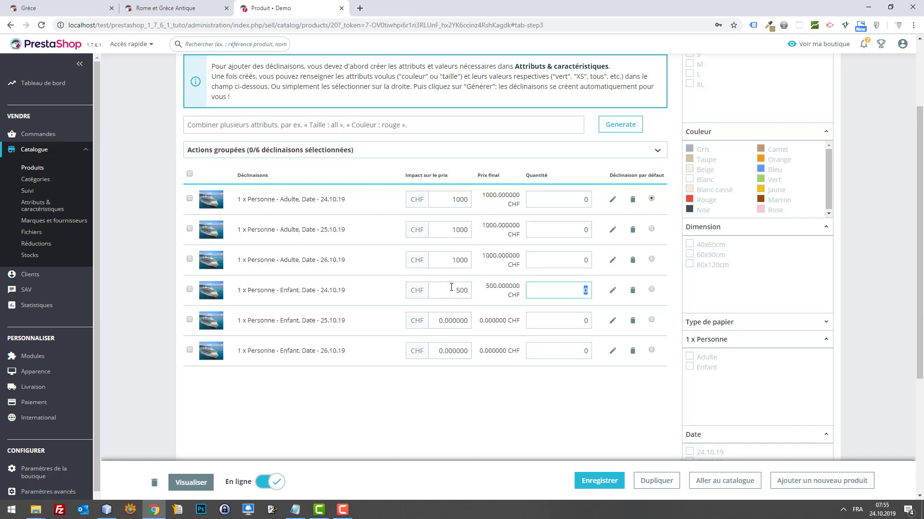
pyautogui.click(445, 321)
pyautogui.hotkey('ctrl', 'a')
pyautogui.write('500')
pyautogui.press('Tab')
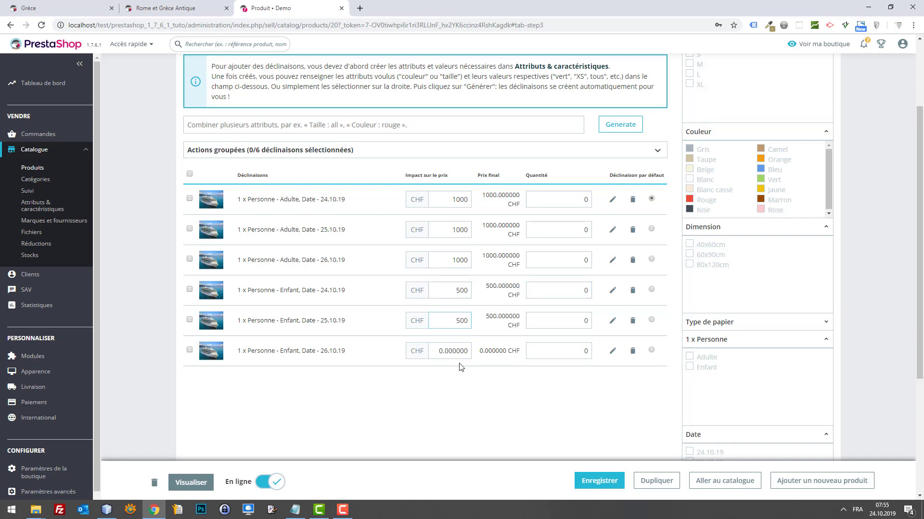
pyautogui.click(467, 351)
pyautogui.hotkey('ctrl', 'a')
pyautogui.write('500')
pyautogui.press('Tab')
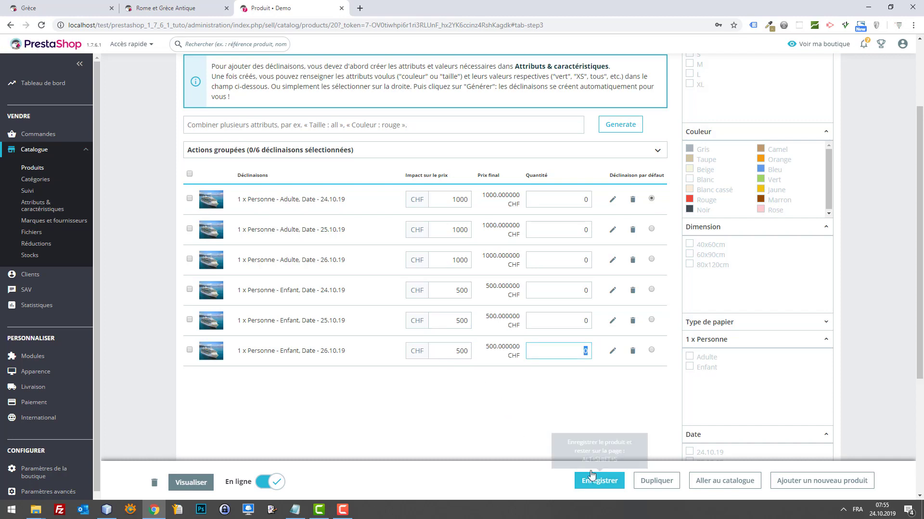
pyautogui.scroll(4, 544, 435)
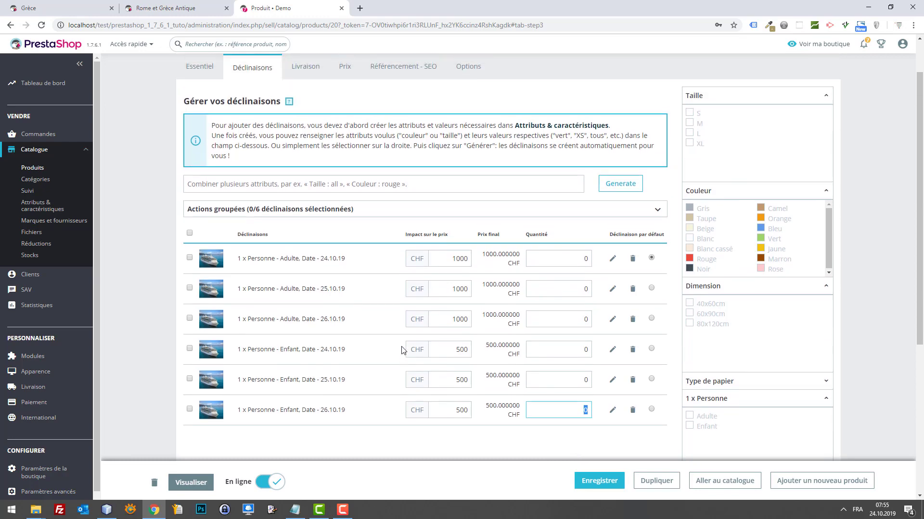
pyautogui.scroll(-4, 441, 313)
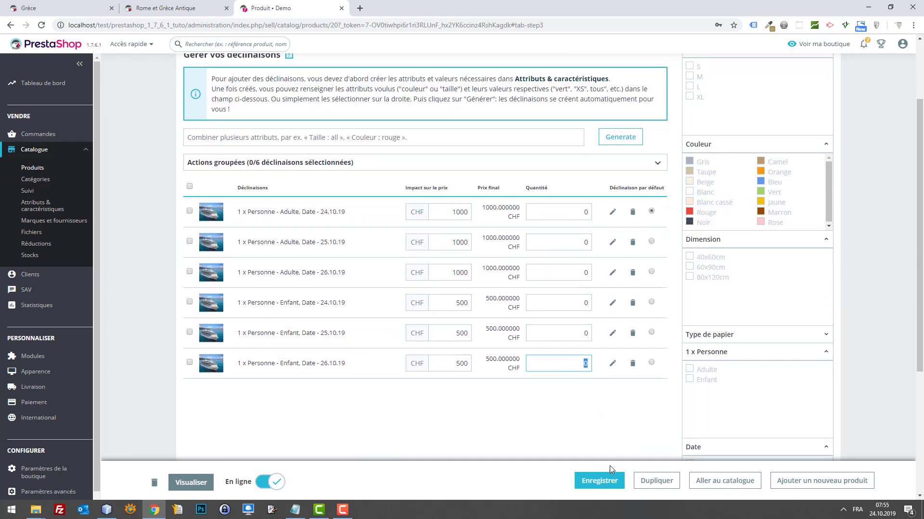
pyautogui.click(601, 480)
pyautogui.scroll(3, 337, 241)
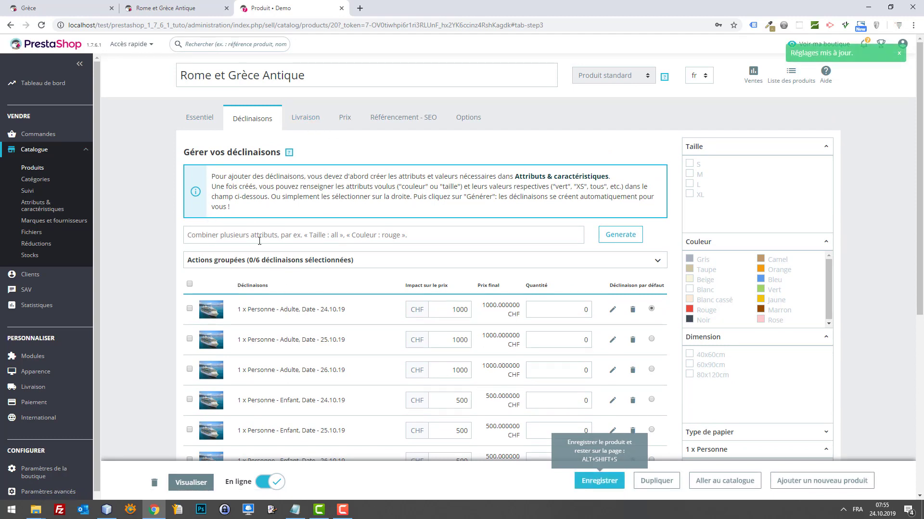
pyautogui.click(186, 9)
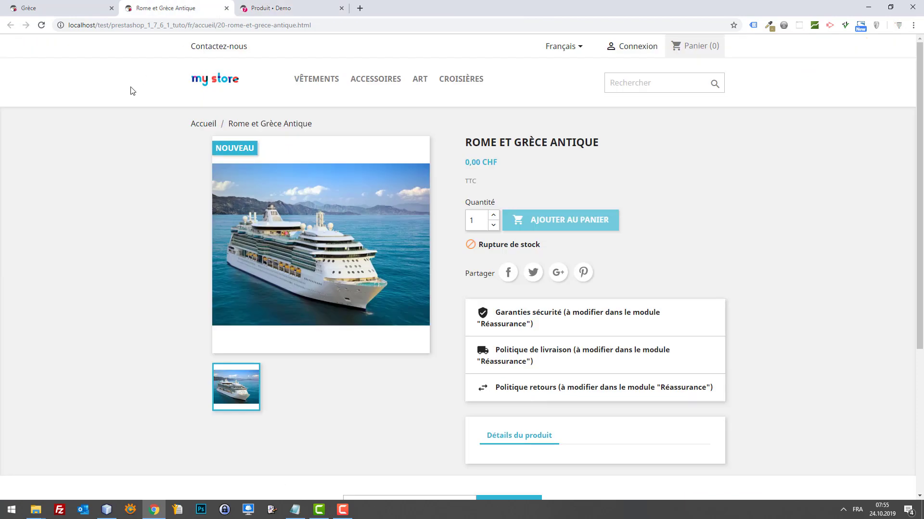
pyautogui.press('F5')
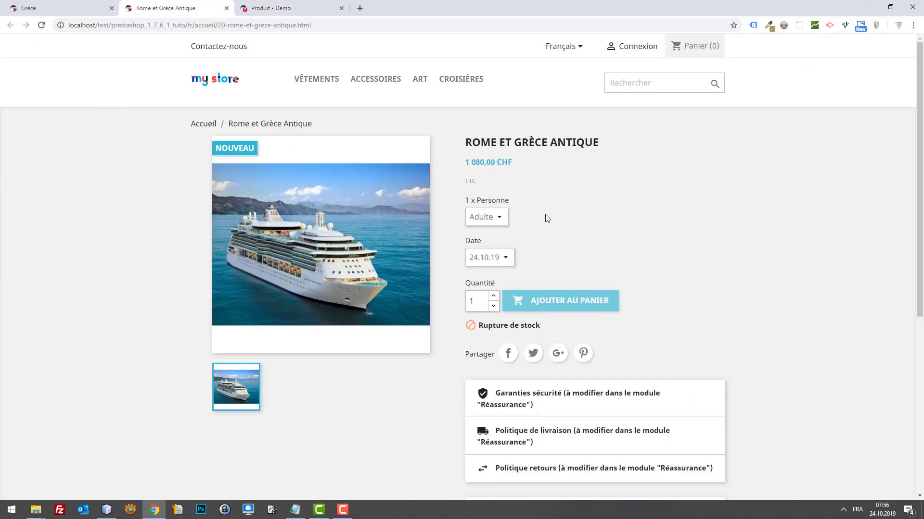
pyautogui.scroll(-1, 529, 219)
pyautogui.scroll(1, 554, 220)
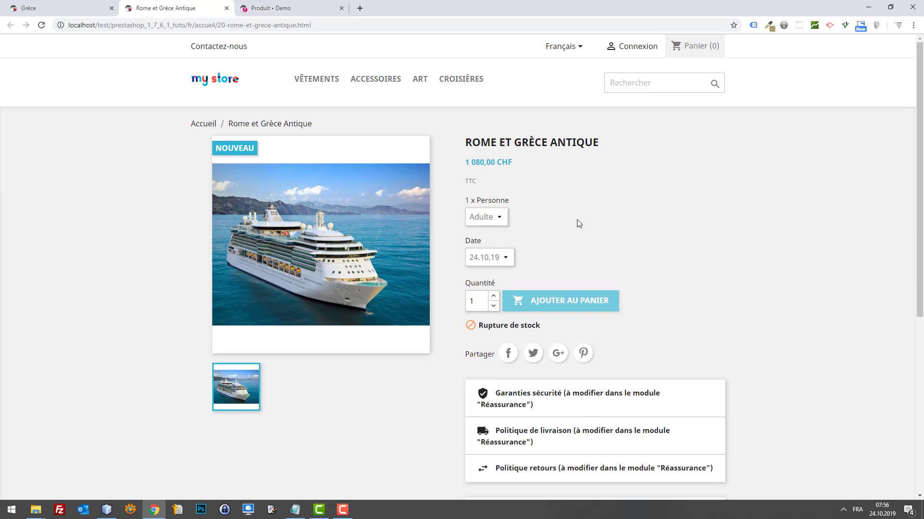
pyautogui.click(486, 217)
pyautogui.click(489, 217)
pyautogui.click(489, 217)
pyautogui.scroll(-1, 487, 219)
pyautogui.scroll(1, 486, 220)
pyautogui.click(485, 220)
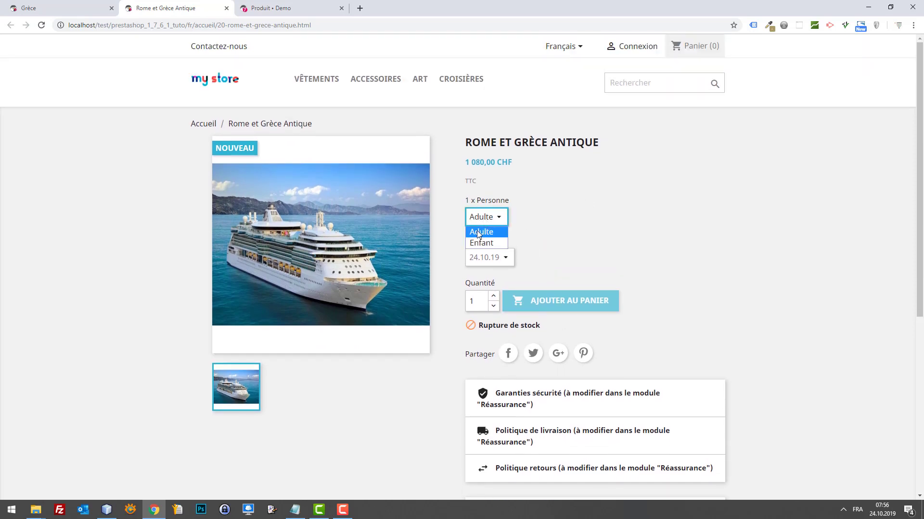
pyautogui.click(482, 242)
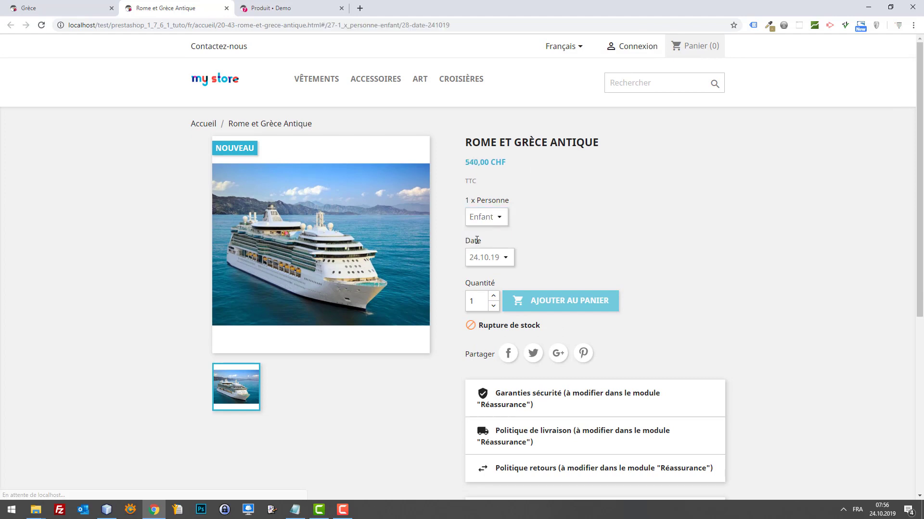
pyautogui.click(489, 218)
pyautogui.click(481, 232)
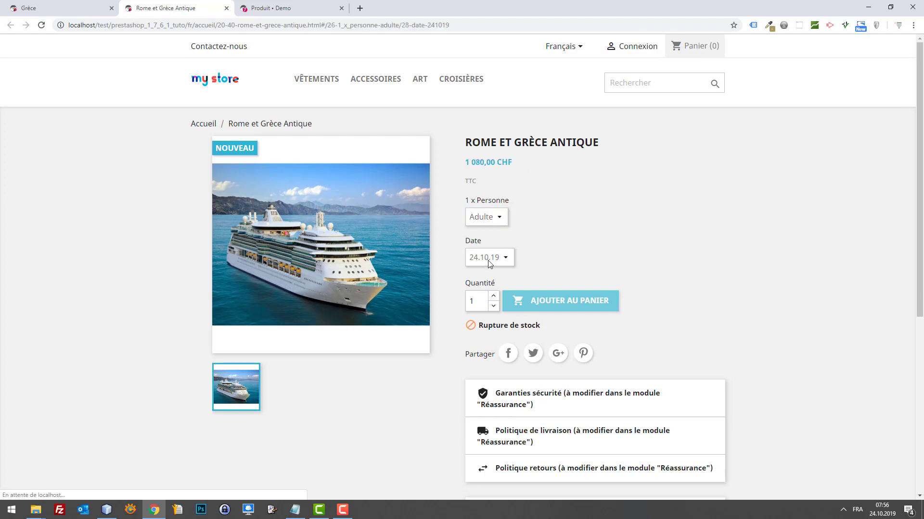
pyautogui.click(488, 260)
pyautogui.click(485, 286)
pyautogui.click(486, 258)
pyautogui.click(482, 294)
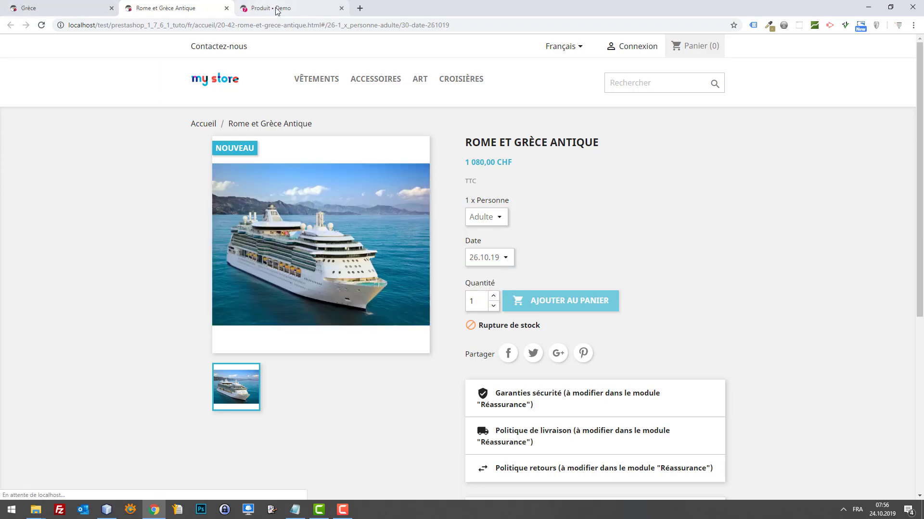
pyautogui.click(272, 8)
pyautogui.scroll(-1, 462, 302)
pyautogui.click(533, 255)
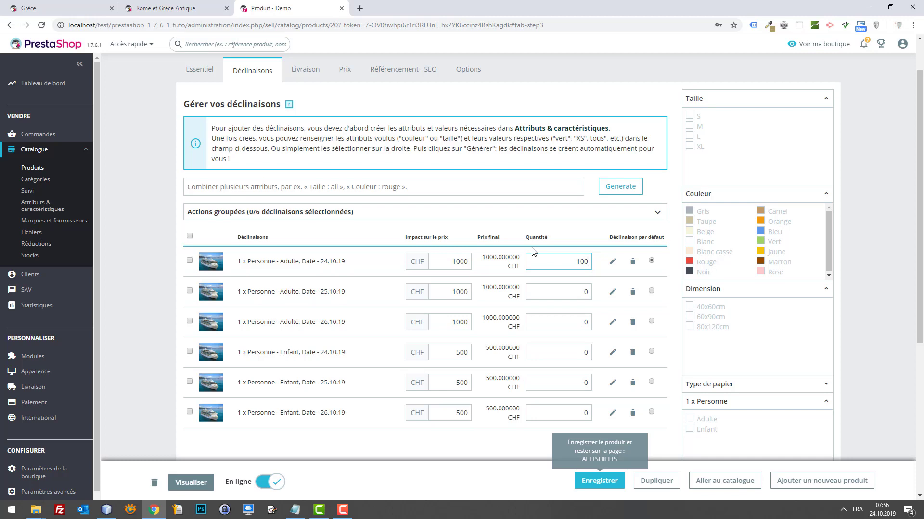
# Enter 1000 as the quantity for each of the six variants and save.
pyautogui.write('1000')
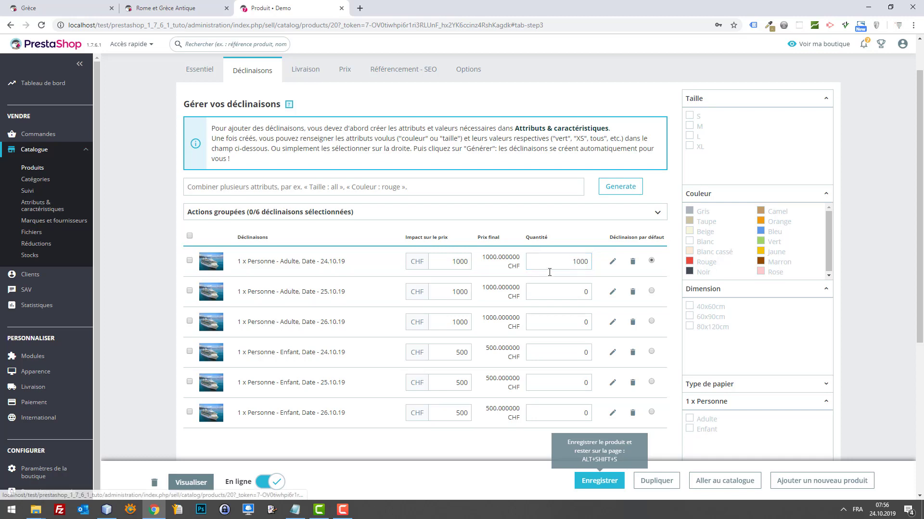
pyautogui.click(565, 288)
pyautogui.write('1000')
pyautogui.click(568, 318)
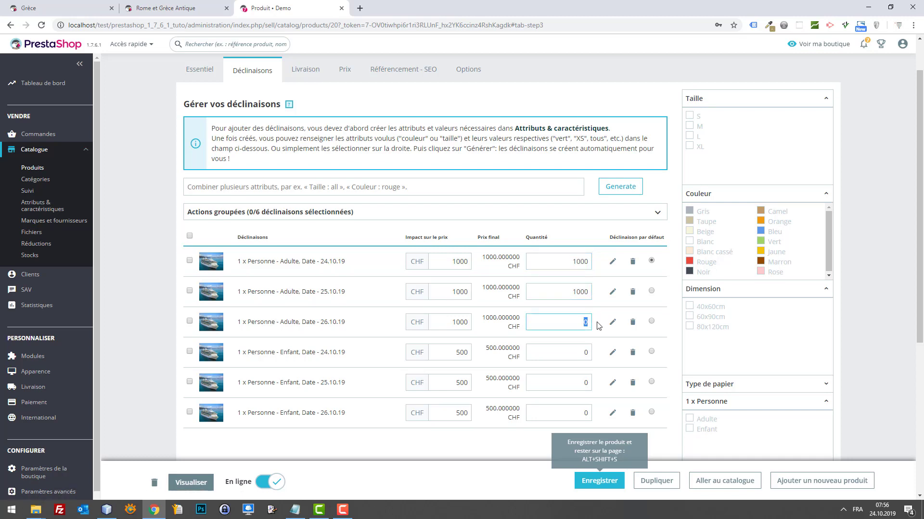
pyautogui.write('1000')
pyautogui.click(587, 346)
pyautogui.write('1000')
pyautogui.click(580, 380)
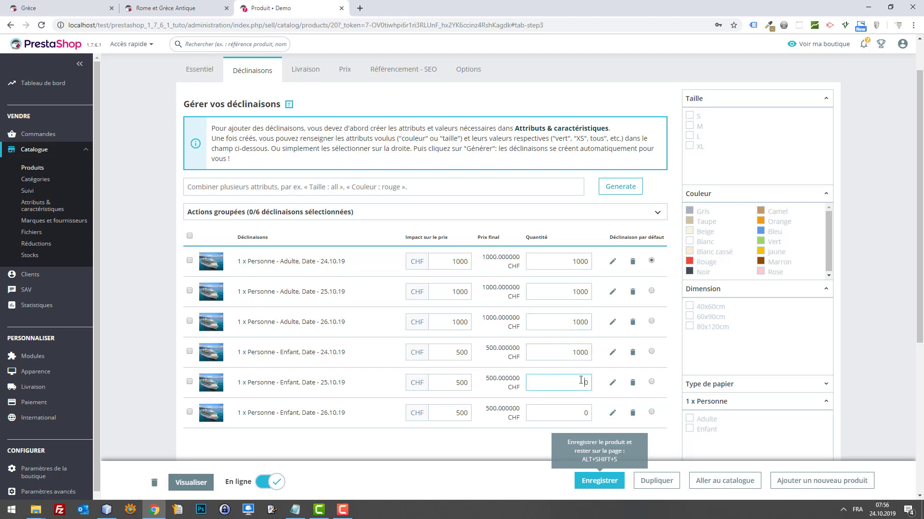
pyautogui.write('1000')
pyautogui.click(590, 414)
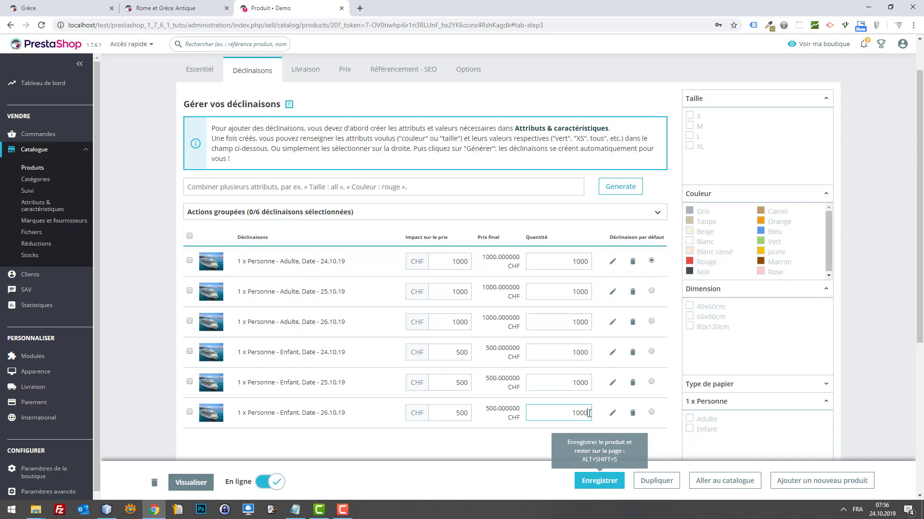
pyautogui.click(607, 481)
# Correct the first variant's mistyped quantity back to 1000 and save the product again.
pyautogui.doubleClick(569, 261)
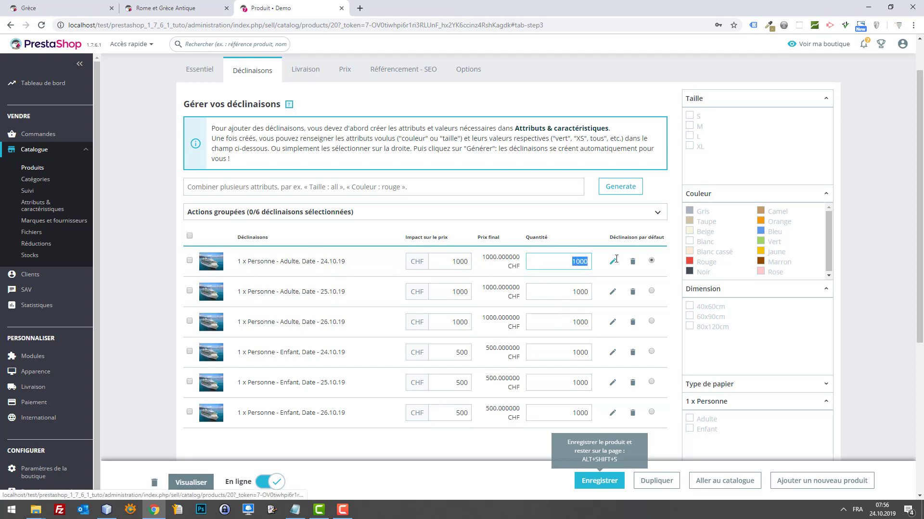
pyautogui.write('990')
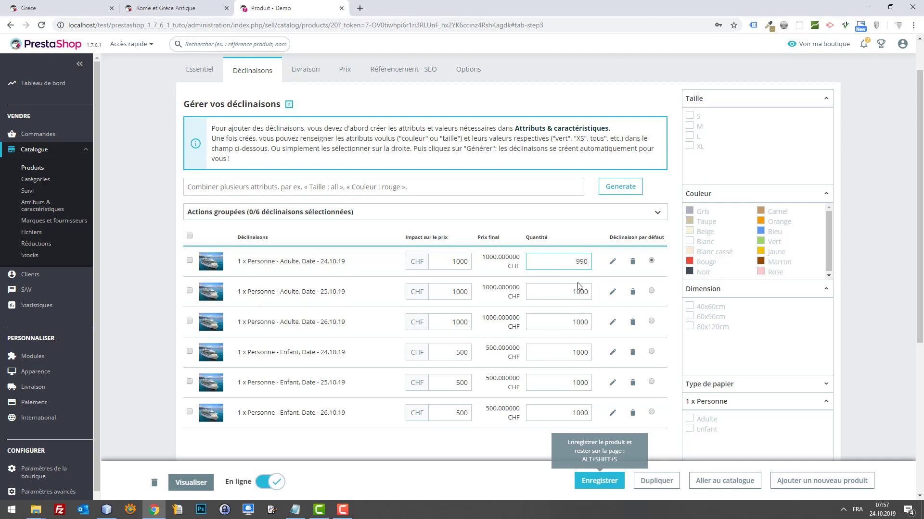
pyautogui.moveTo(566, 264); pyautogui.dragTo(615, 266)
pyautogui.write('1000')
pyautogui.press('Tab')
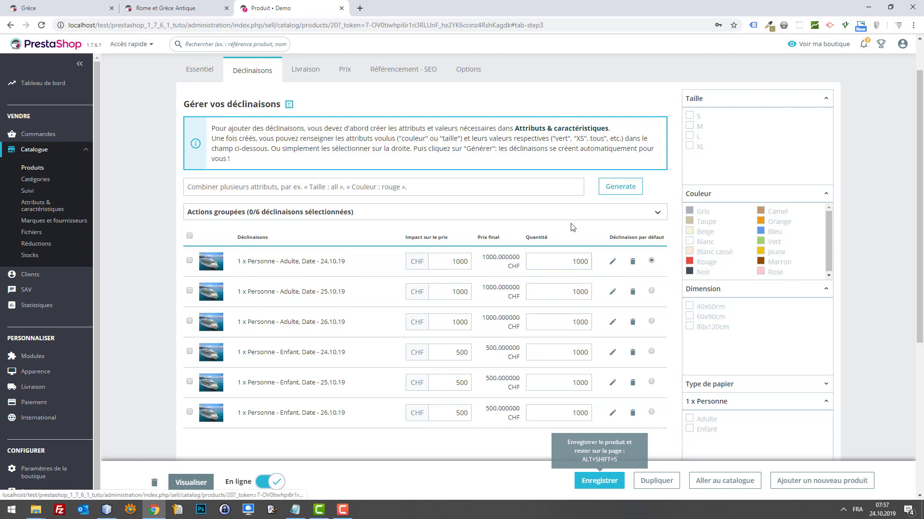
pyautogui.click(599, 481)
pyautogui.scroll(-2, 418, 289)
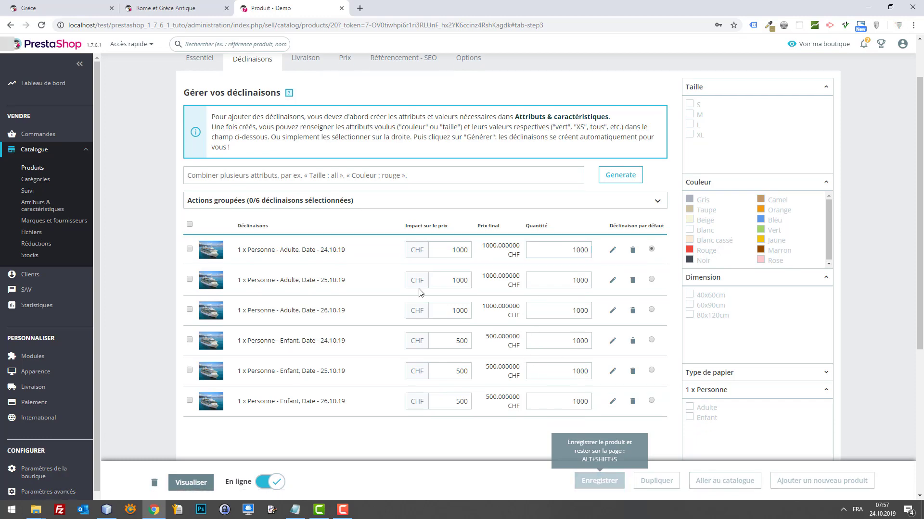
pyautogui.click(196, 3)
# Reload the storefront cruise page and check the Date 26.10.19 and Personne Adulte choices.
pyautogui.press('F5')
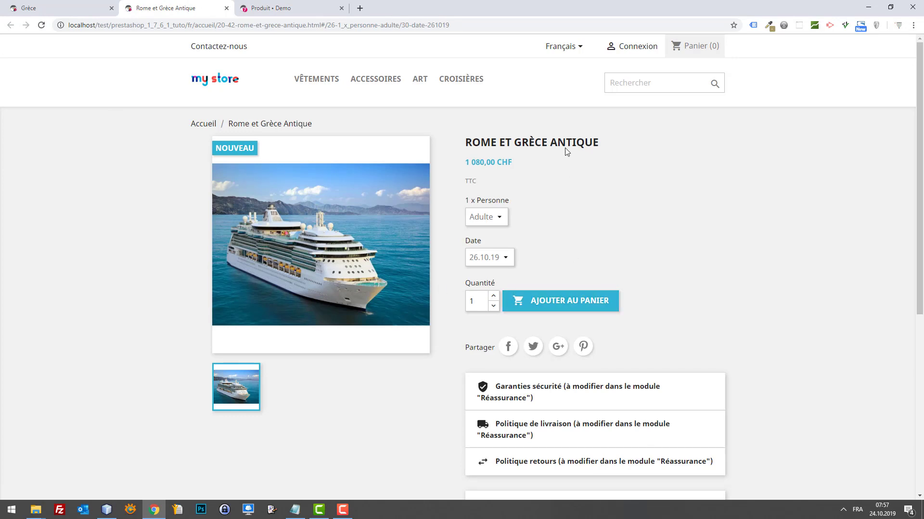
pyautogui.click(497, 212)
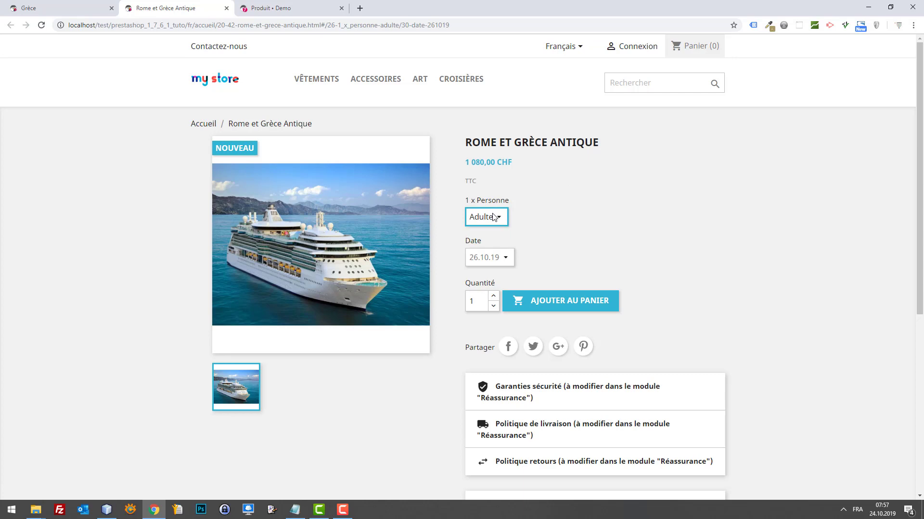
pyautogui.click(498, 256)
pyautogui.click(527, 245)
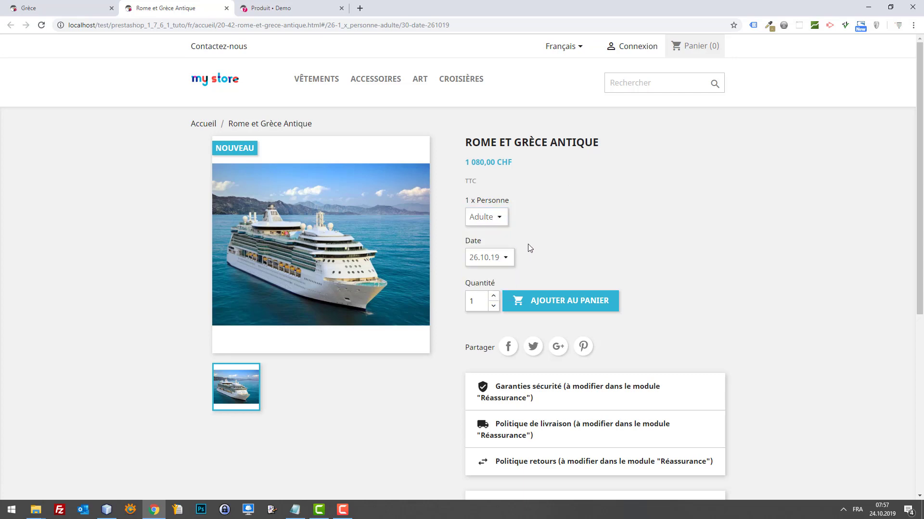
pyautogui.click(504, 261)
pyautogui.click(505, 257)
pyautogui.click(499, 216)
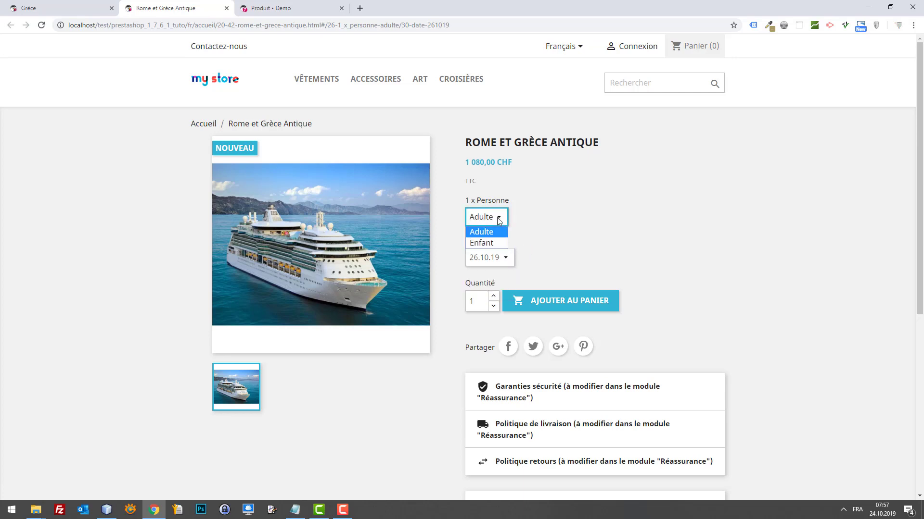
pyautogui.click(500, 218)
pyautogui.click(500, 218)
pyautogui.click(587, 266)
# Review the 1 x Personne section of the page, then bring NetBeans IDE to the front.
pyautogui.scroll(-3, 587, 265)
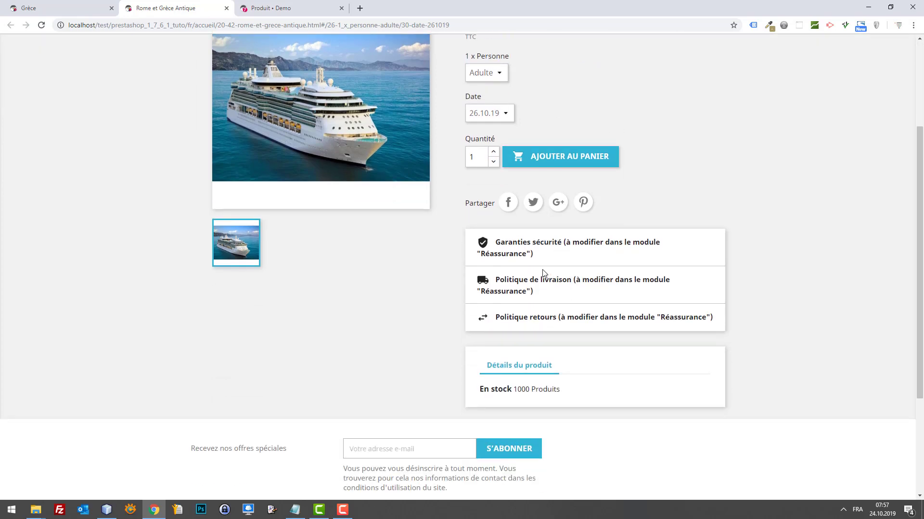
pyautogui.scroll(3, 365, 153)
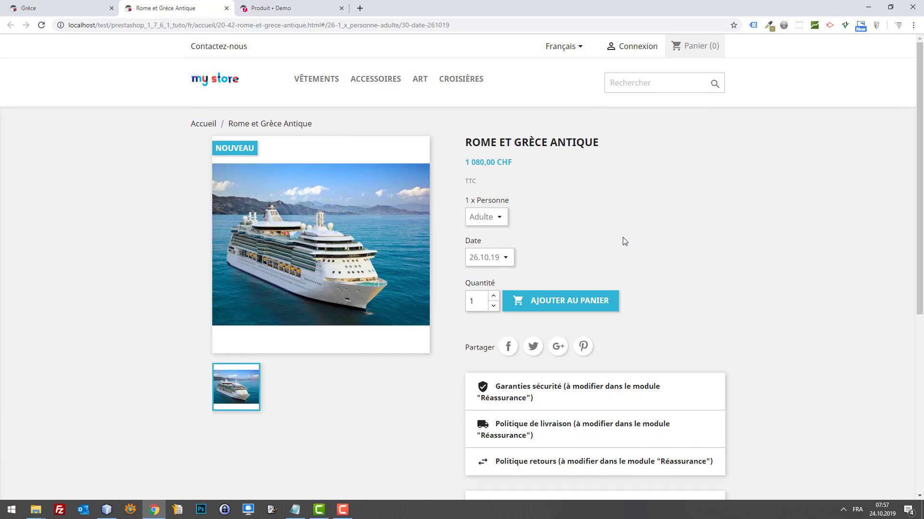
pyautogui.scroll(-2, 624, 241)
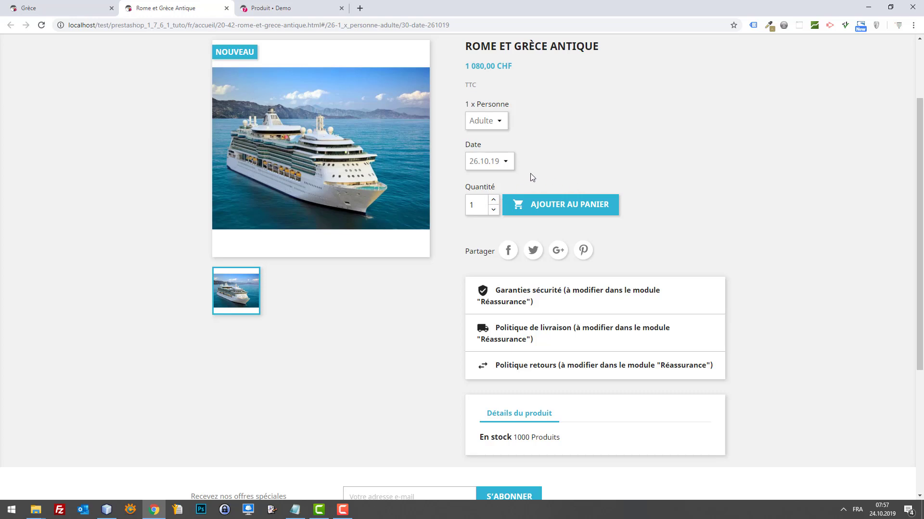
pyautogui.scroll(2, 531, 174)
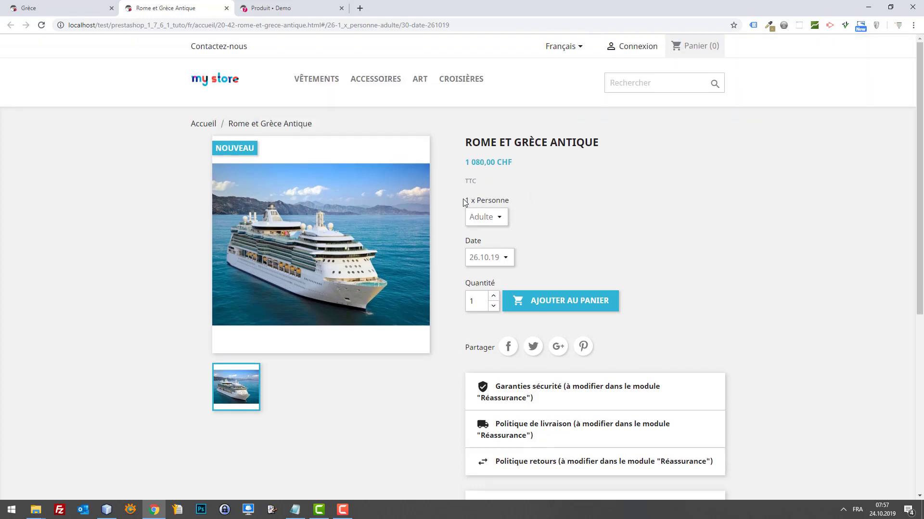
pyautogui.moveTo(465, 201); pyautogui.dragTo(512, 204)
pyautogui.click(106, 510)
# Open themes/classic/assets/css/custom.css in NetBeans from the project tree.
pyautogui.click(15, 64)
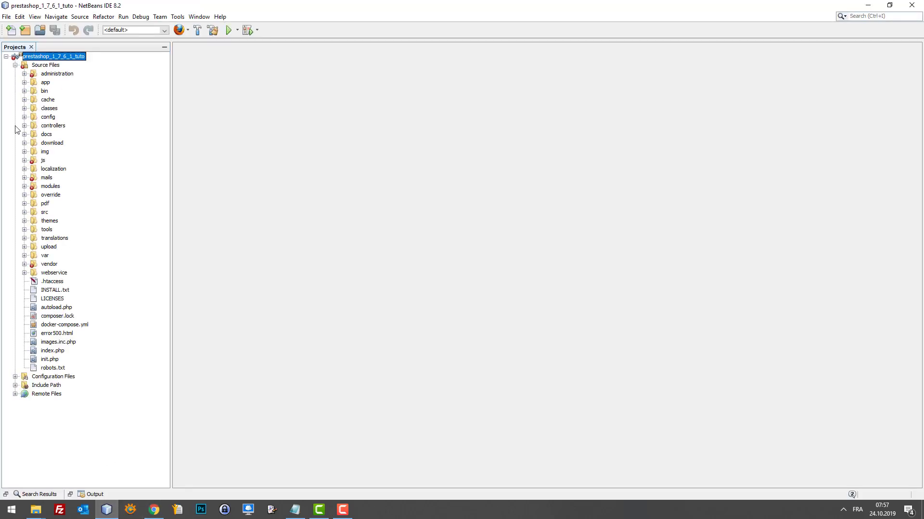
pyautogui.click(24, 221)
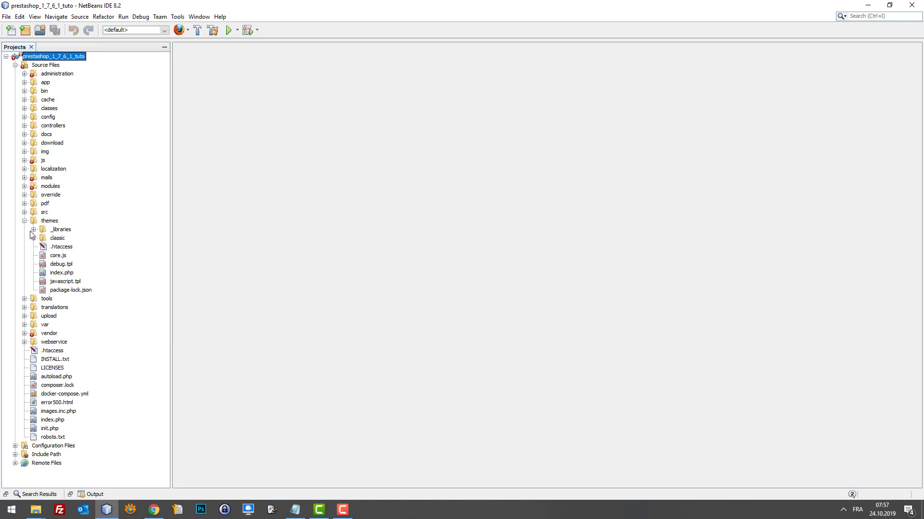
pyautogui.click(34, 238)
pyautogui.click(43, 247)
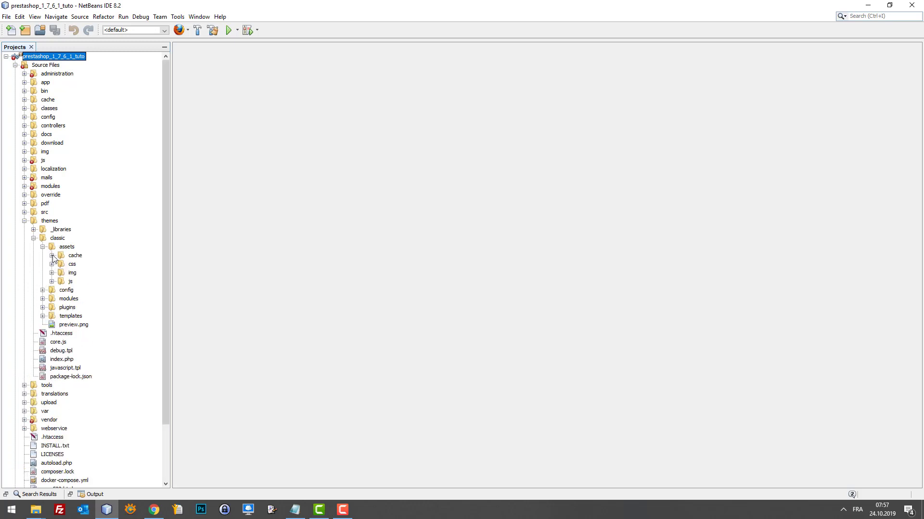
pyautogui.click(52, 264)
pyautogui.scroll(-8, 51, 269)
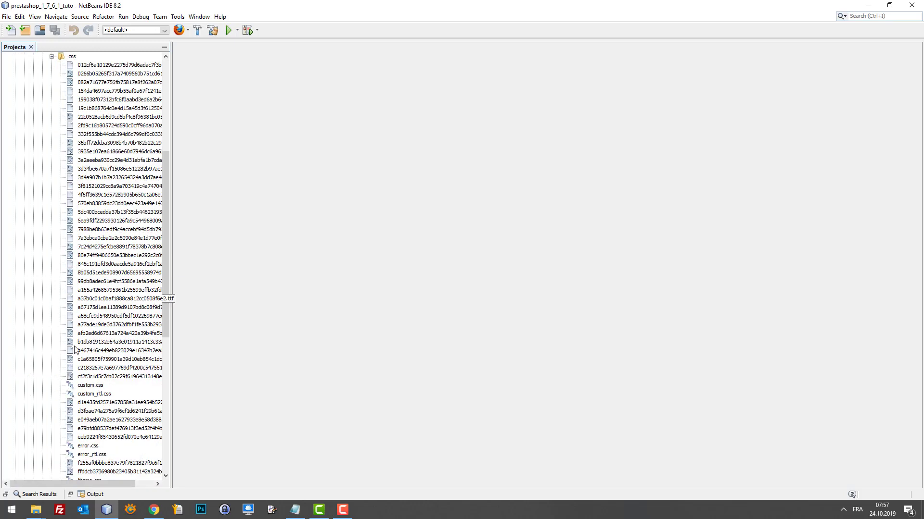
pyautogui.click(84, 385)
pyautogui.doubleClick(84, 386)
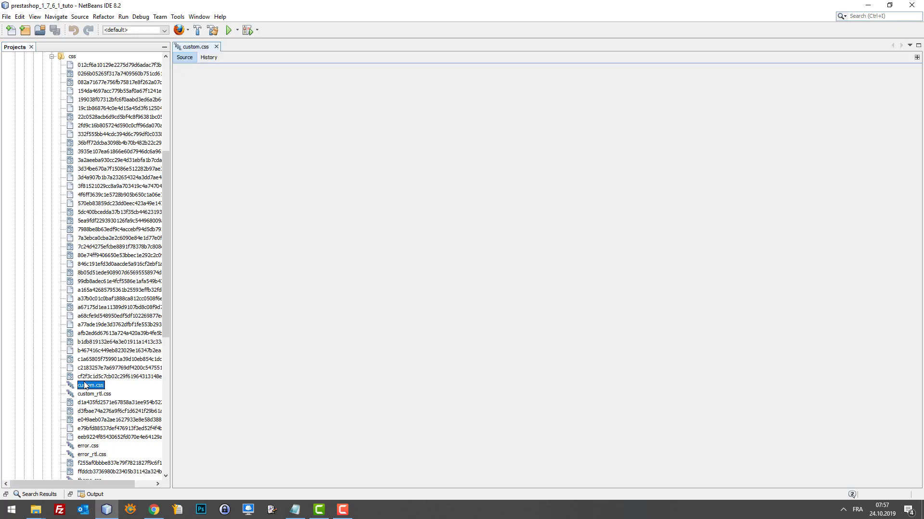
# Open the prepared custom.css from folder 87 in Notepad++ and copy all its CSS.
pyautogui.moveTo(37, 510)
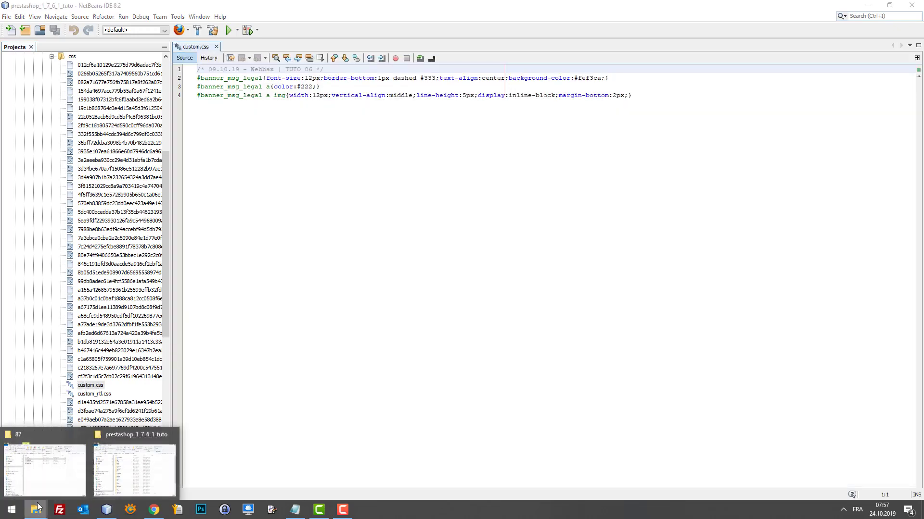
pyautogui.click(47, 458)
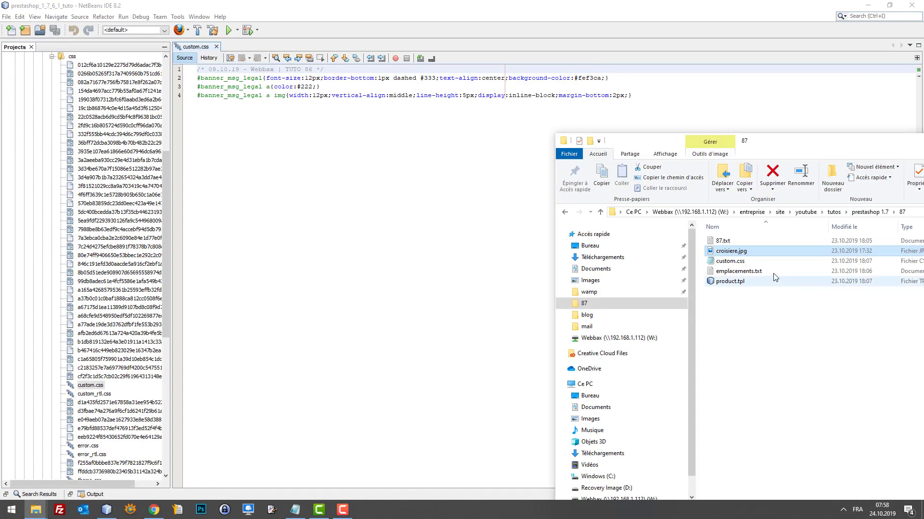
pyautogui.click(737, 263)
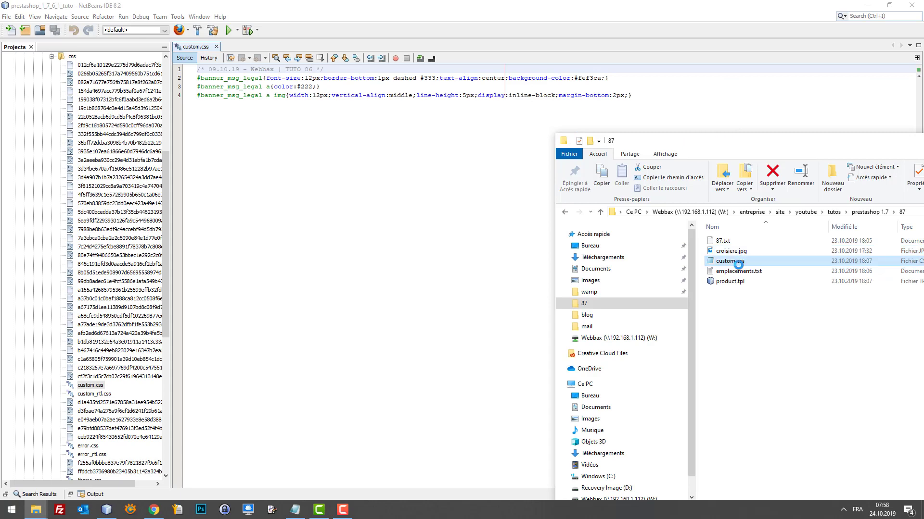
pyautogui.rightClick(738, 264)
pyautogui.click(746, 278)
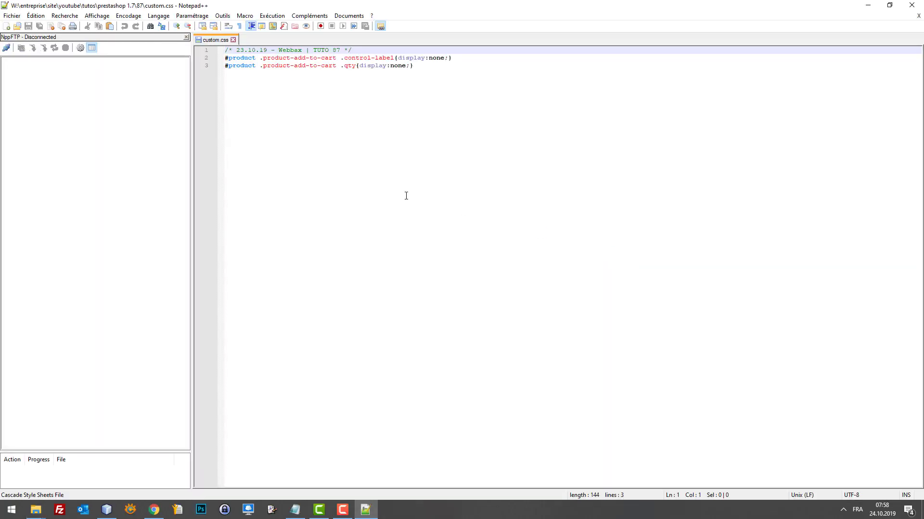
pyautogui.moveTo(419, 156); pyautogui.dragTo(192, 28)
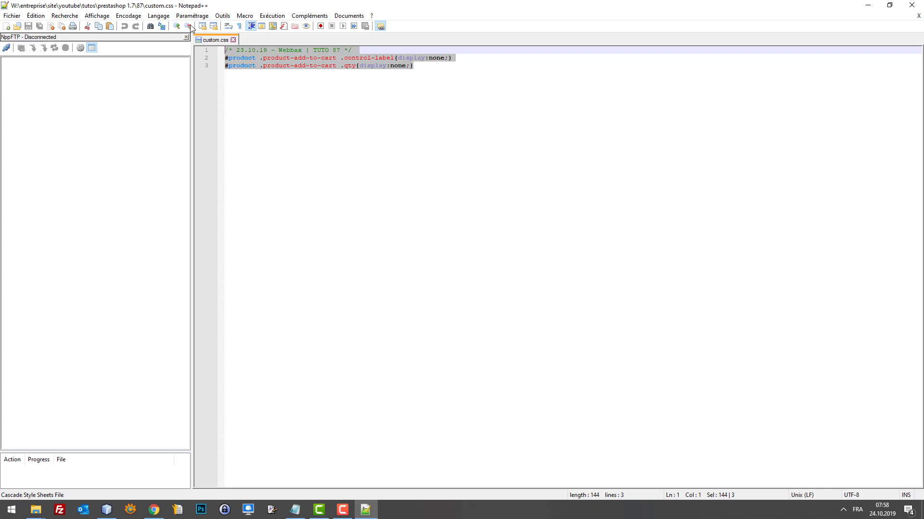
pyautogui.click(473, 61)
pyautogui.hotkey('ctrl', 'a')
pyautogui.hotkey('ctrl', 'c')
# Paste the TUTO 87 rules after line 4 of custom.css, save, and reload the product page.
pyautogui.click(867, 4)
pyautogui.click(654, 99)
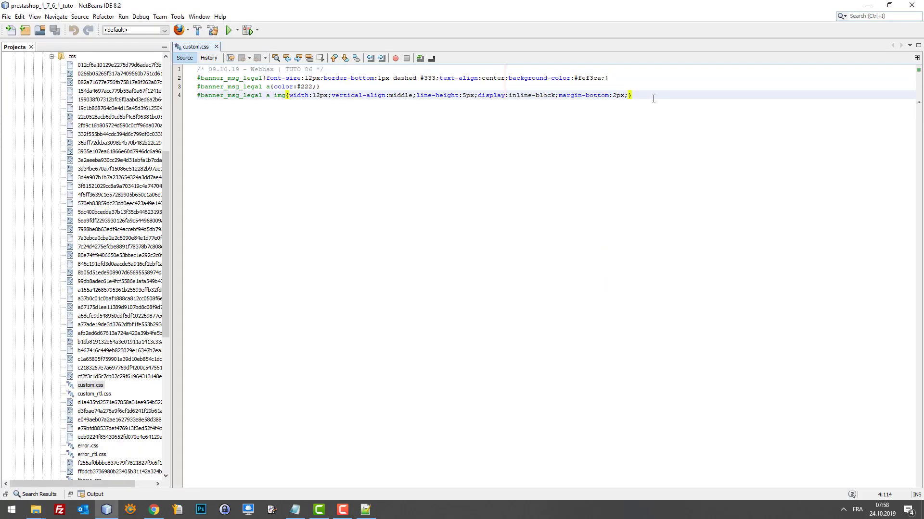
pyautogui.press('Return')
pyautogui.press('Return')
pyautogui.hotkey('ctrl', 'v')
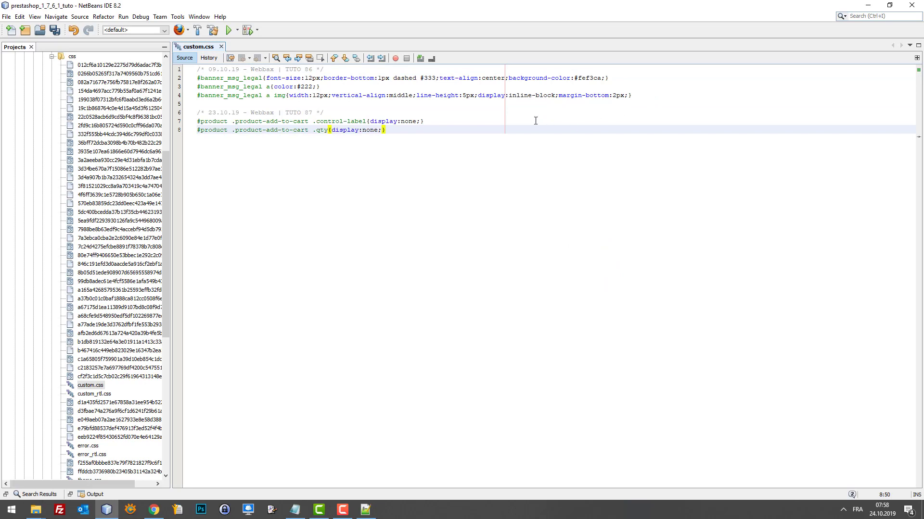
pyautogui.hotkey('ctrl', 's')
pyautogui.click(150, 511)
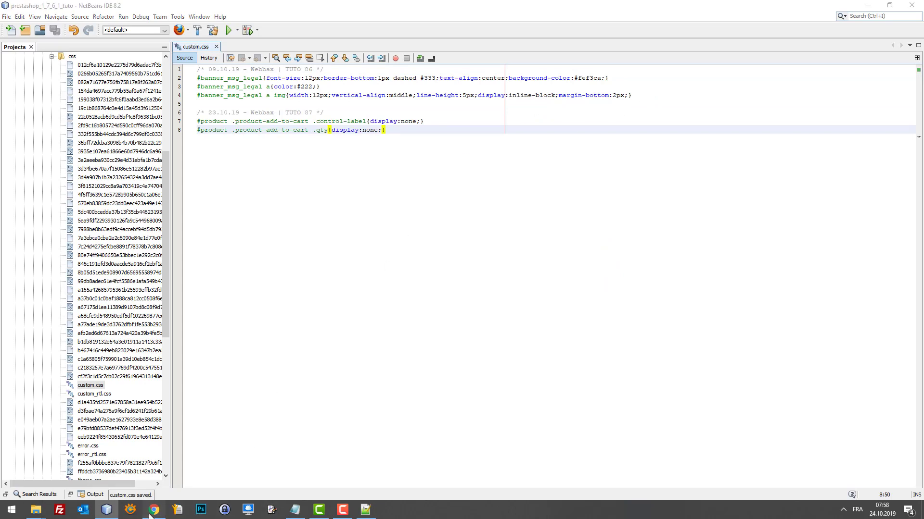
pyautogui.click(51, 270)
pyautogui.press('F5')
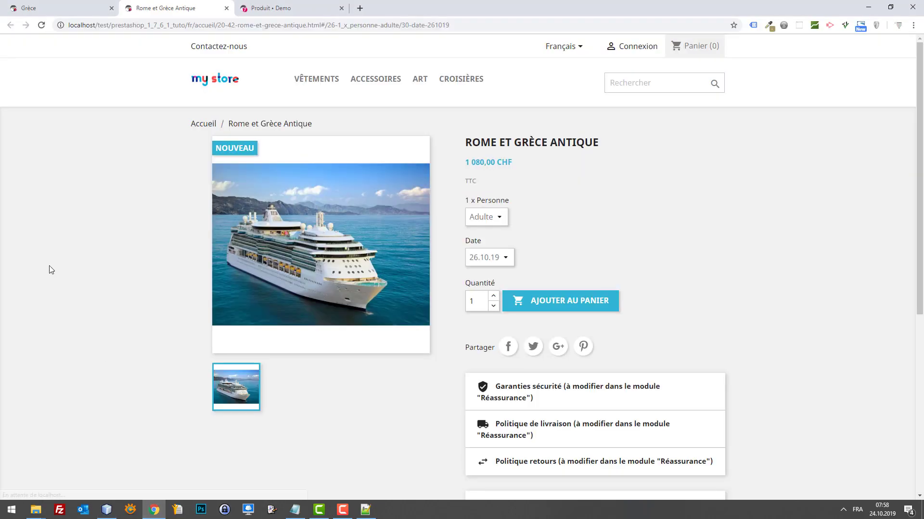
# With Chrome developer tools open, reload the cruise page so the quantity field disappears.
pyautogui.press('F12')
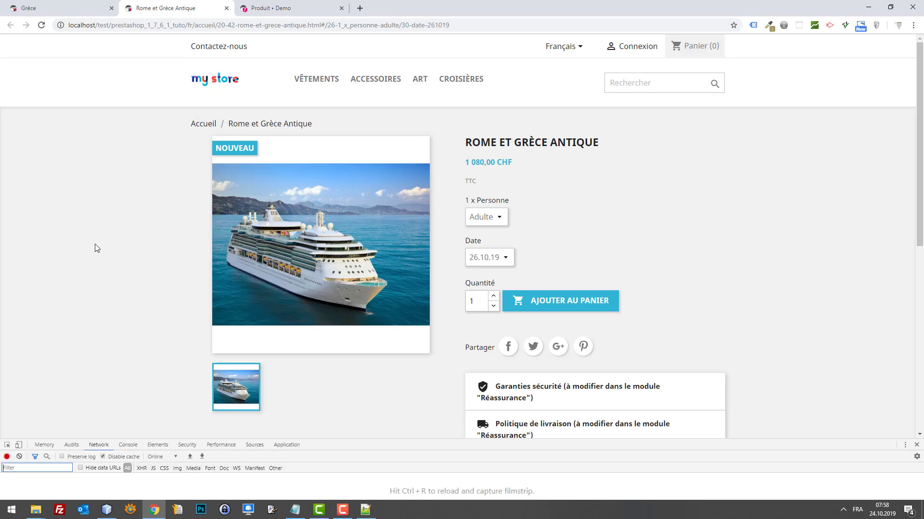
pyautogui.moveTo(403, 447); pyautogui.dragTo(407, 350)
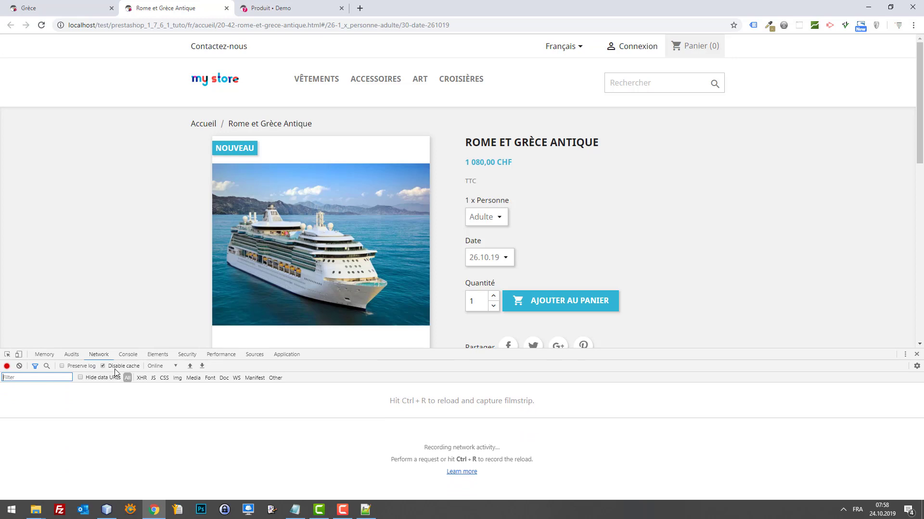
pyautogui.click(149, 288)
pyautogui.press('F5')
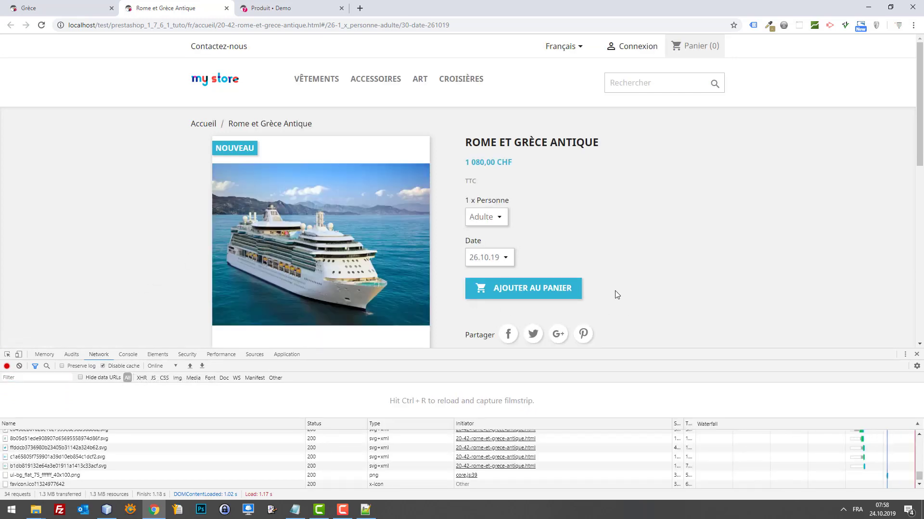
pyautogui.scroll(-1, 611, 281)
pyautogui.scroll(1, 609, 271)
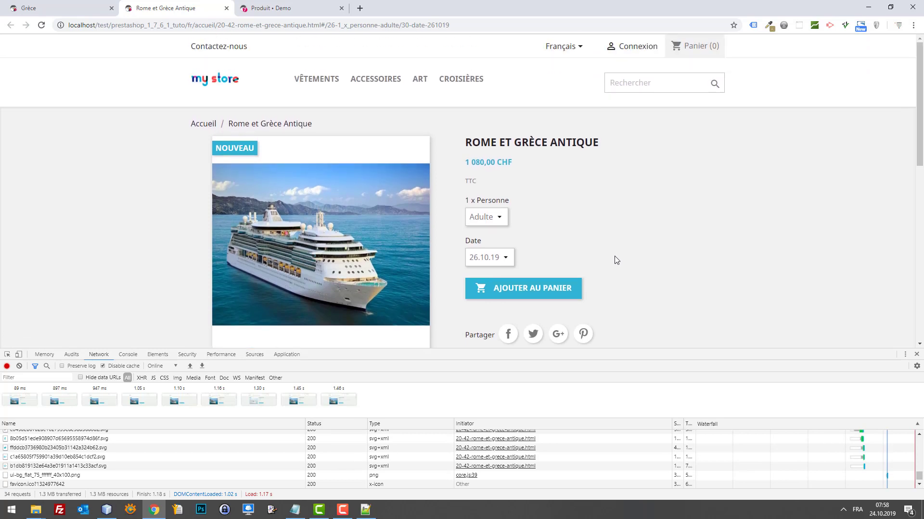
pyautogui.scroll(-1, 614, 258)
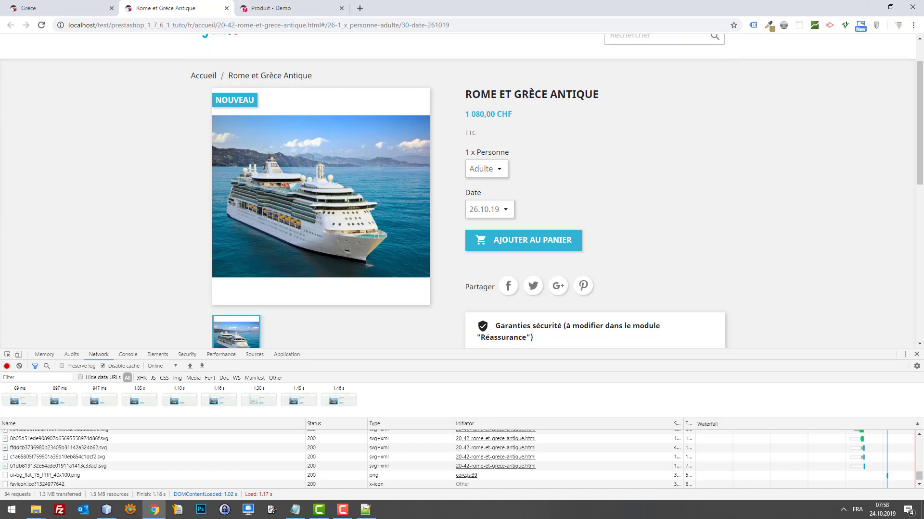
pyautogui.hotkey('alt', 'Tab')
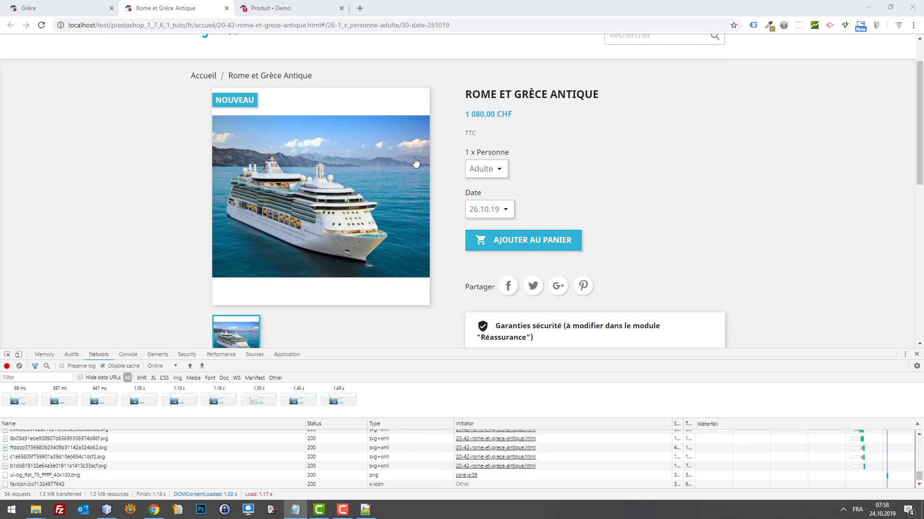
# Open International > Localisation in a new tab, go to Traductions, and place that tab before the product editor.
pyautogui.click(281, 7)
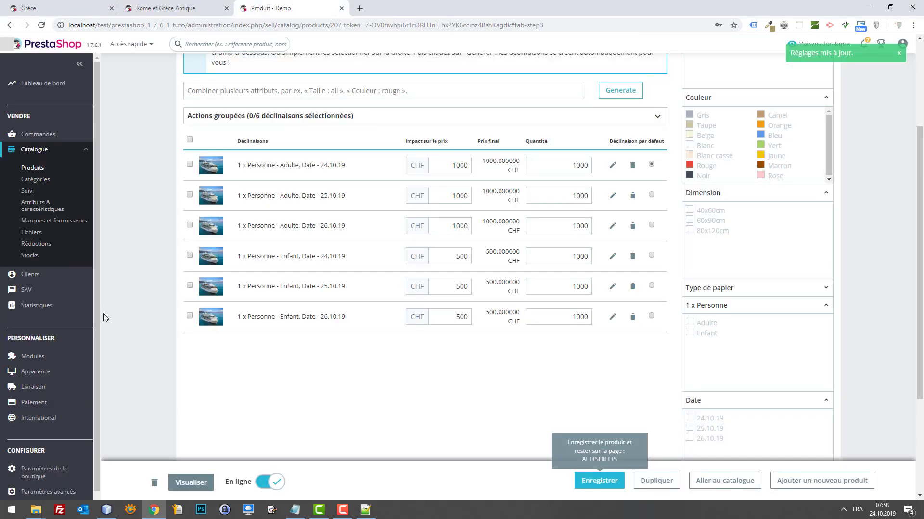
pyautogui.click(50, 422)
pyautogui.rightClick(47, 329)
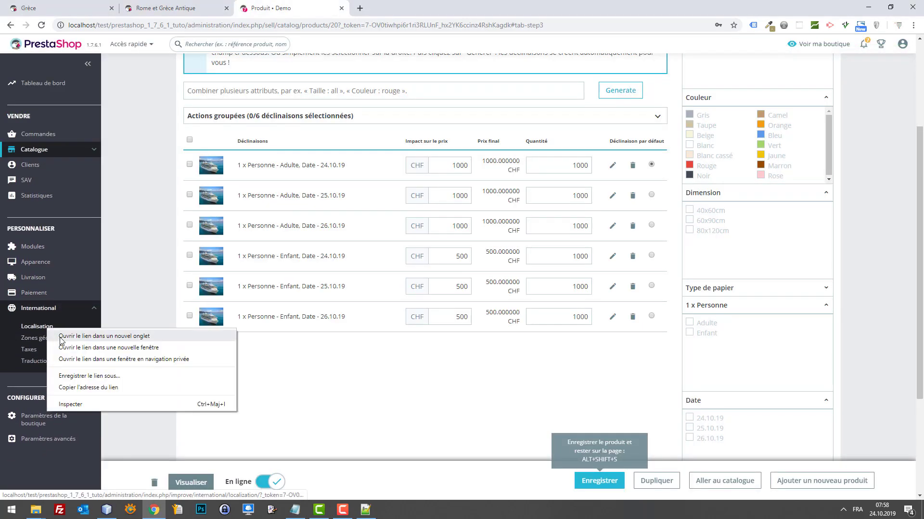
pyautogui.click(60, 338)
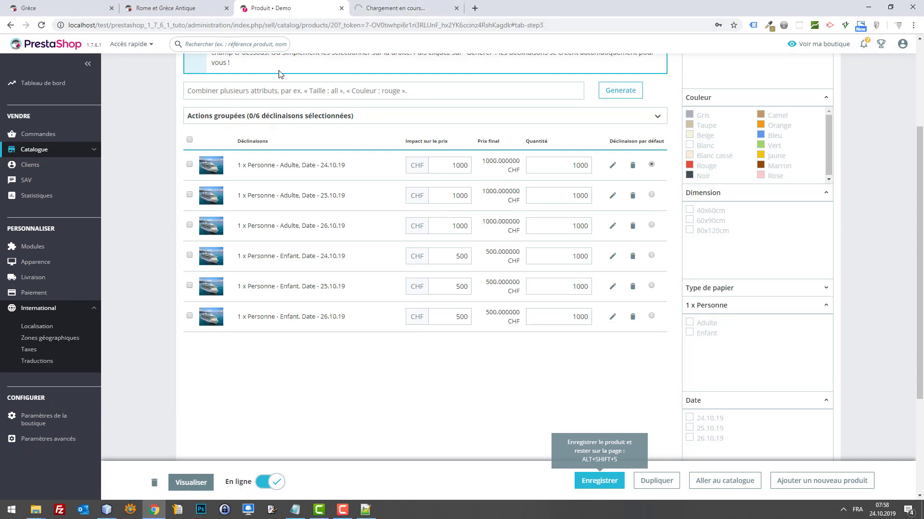
pyautogui.click(395, 8)
pyautogui.click(39, 363)
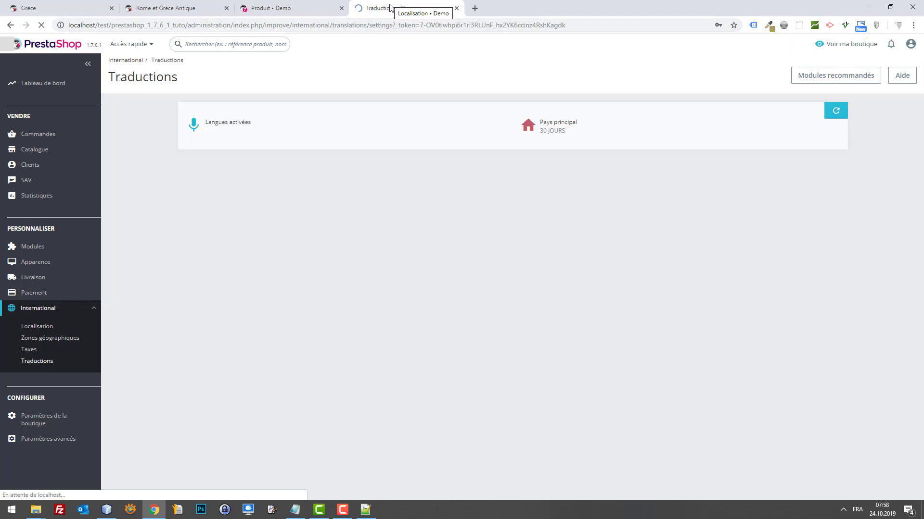
pyautogui.moveTo(389, 4); pyautogui.dragTo(289, 6)
# Open the Français classic theme translations and search for 'ajouter au panier'.
pyautogui.click(528, 251)
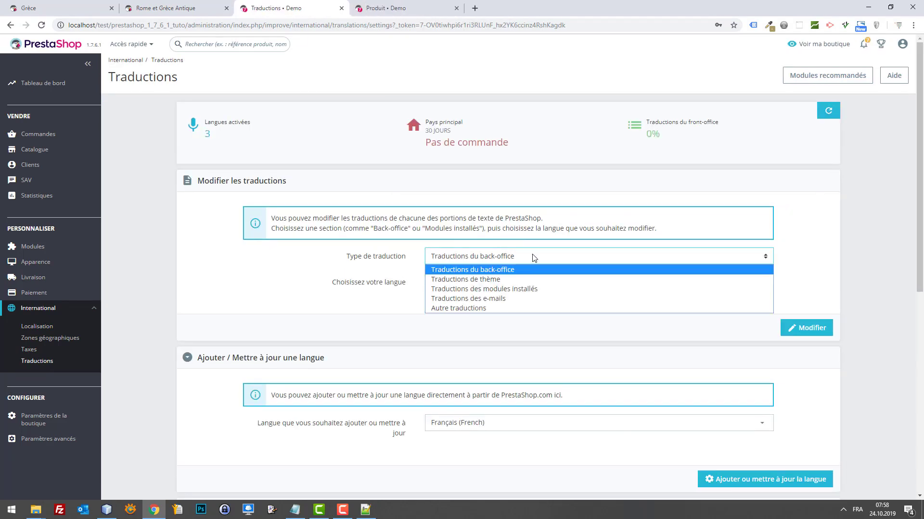
pyautogui.click(539, 276)
pyautogui.click(472, 312)
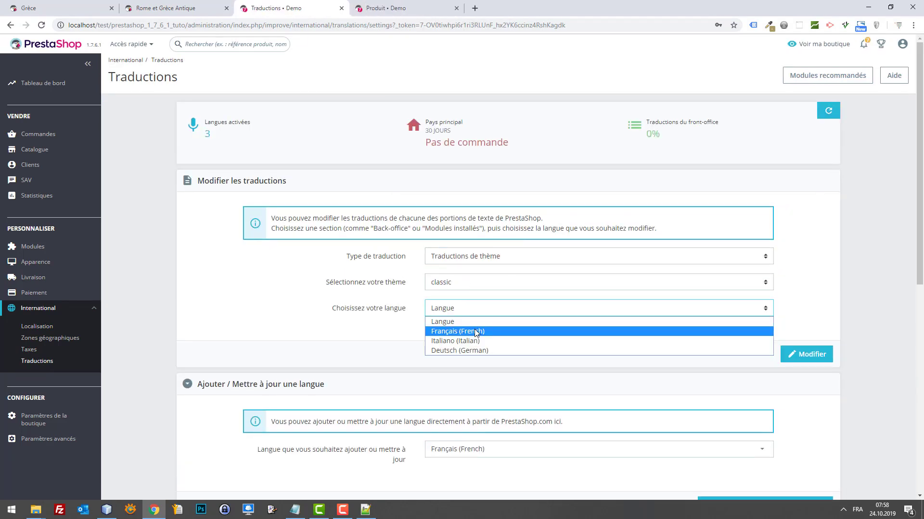
pyautogui.click(476, 332)
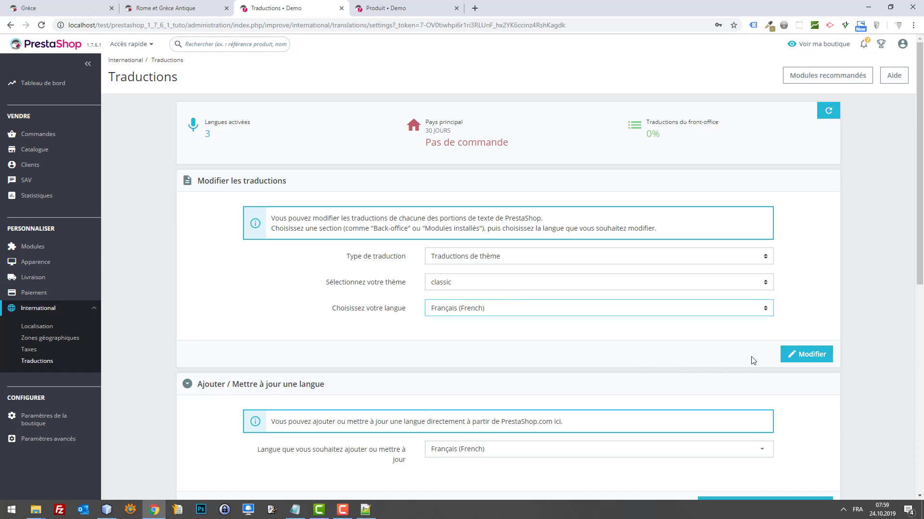
pyautogui.click(794, 356)
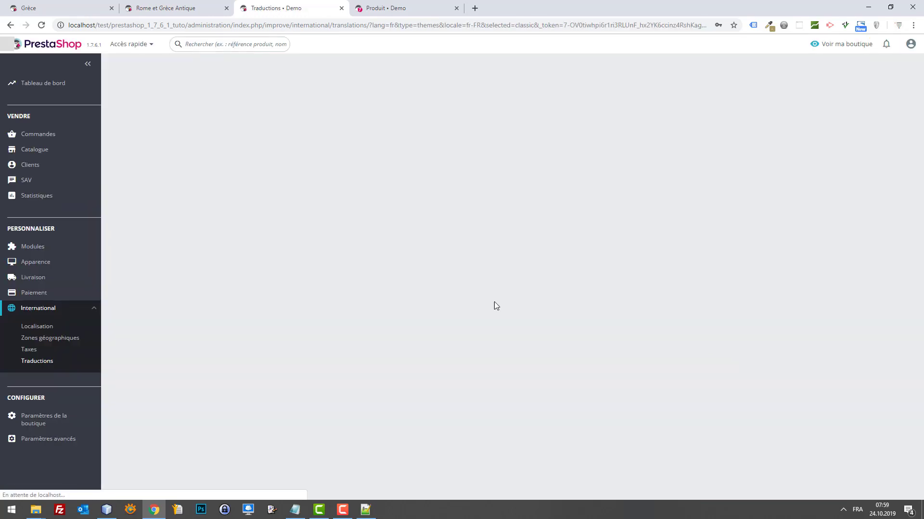
pyautogui.click(272, 121)
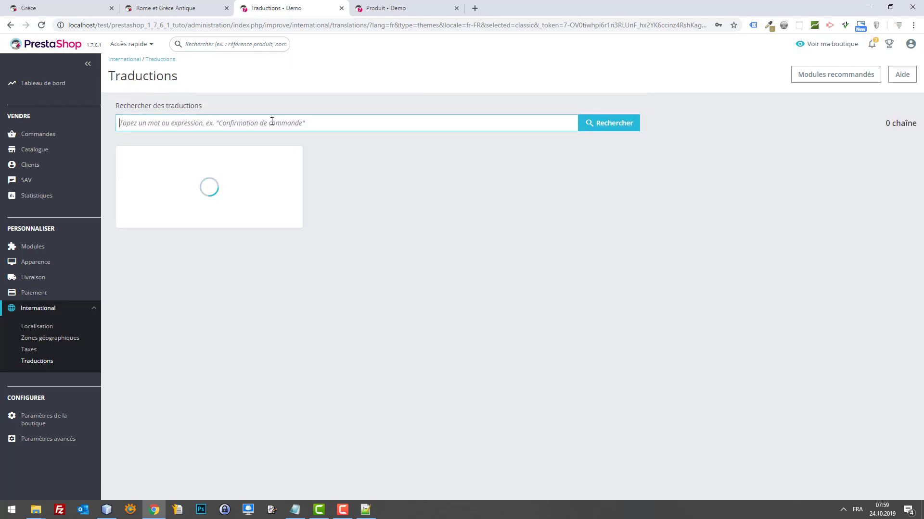
pyautogui.write('ajout')
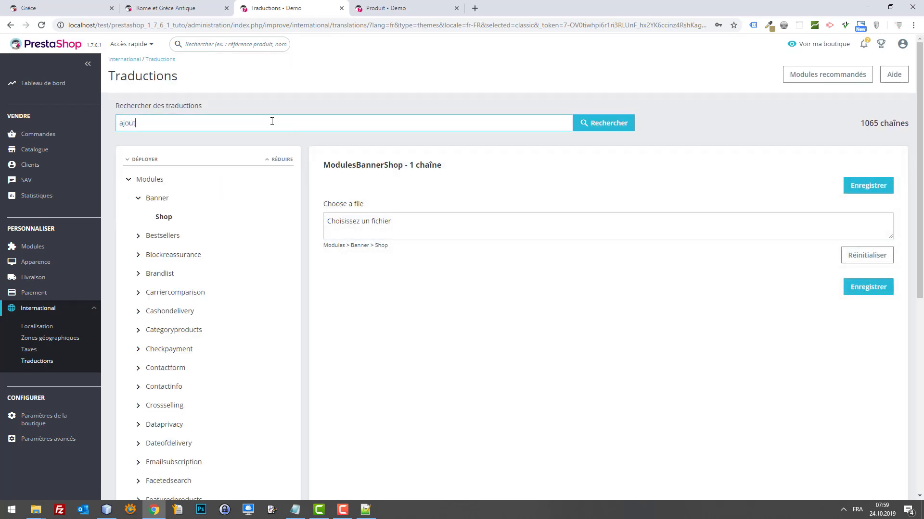
pyautogui.write('er au panier')
pyautogui.press('Return')
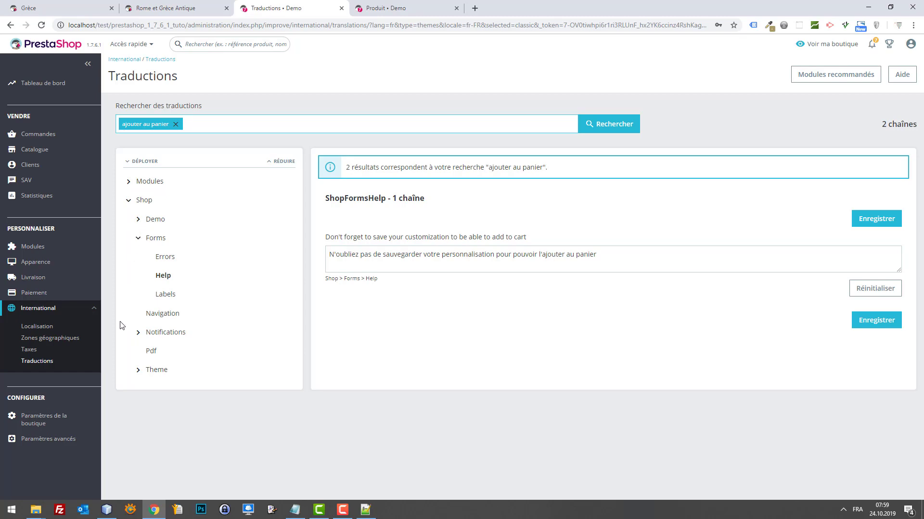
# Change the Theme > Actions translation to 'Ajouter une réservation', save, and reload the product page.
pyautogui.click(139, 370)
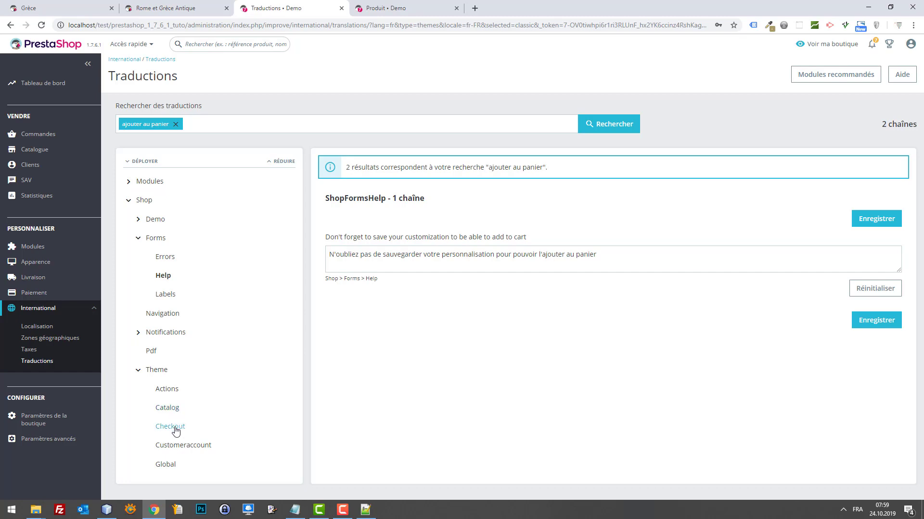
pyautogui.moveTo(170, 409); pyautogui.dragTo(172, 406)
pyautogui.click(166, 429)
pyautogui.click(167, 394)
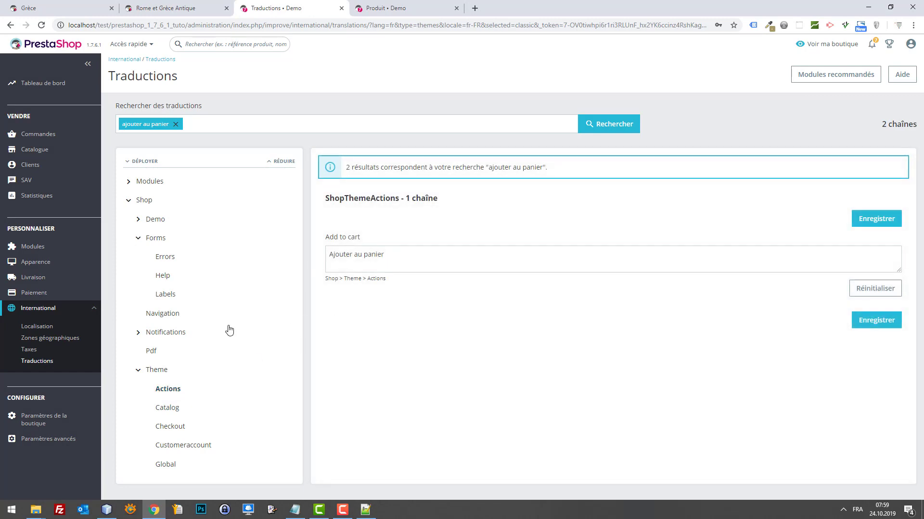
pyautogui.tripleClick(396, 258)
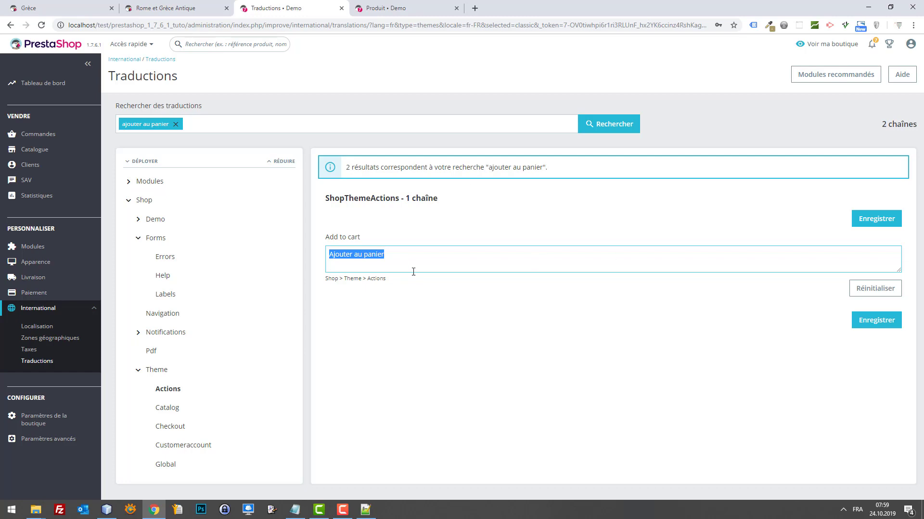
pyautogui.moveTo(354, 254); pyautogui.dragTo(474, 248)
pyautogui.write('1')
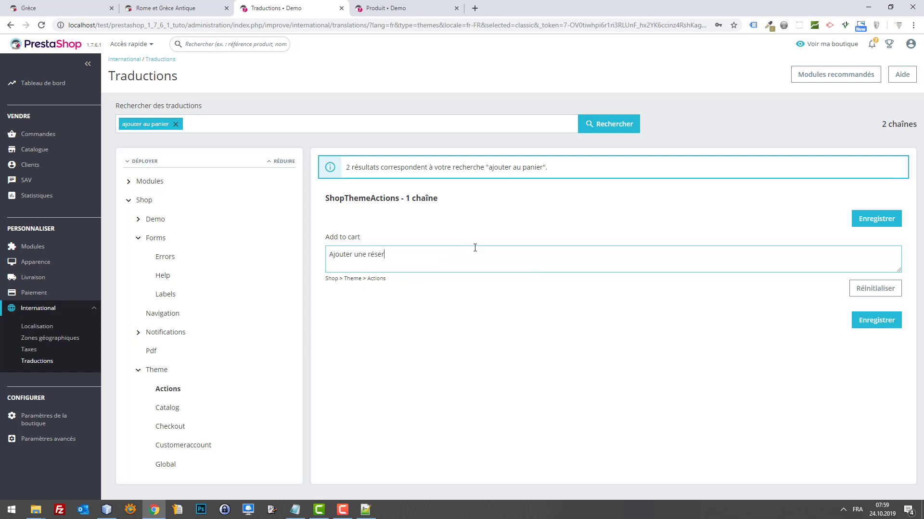
pyautogui.click(876, 320)
pyautogui.click(165, 8)
pyautogui.press('F5')
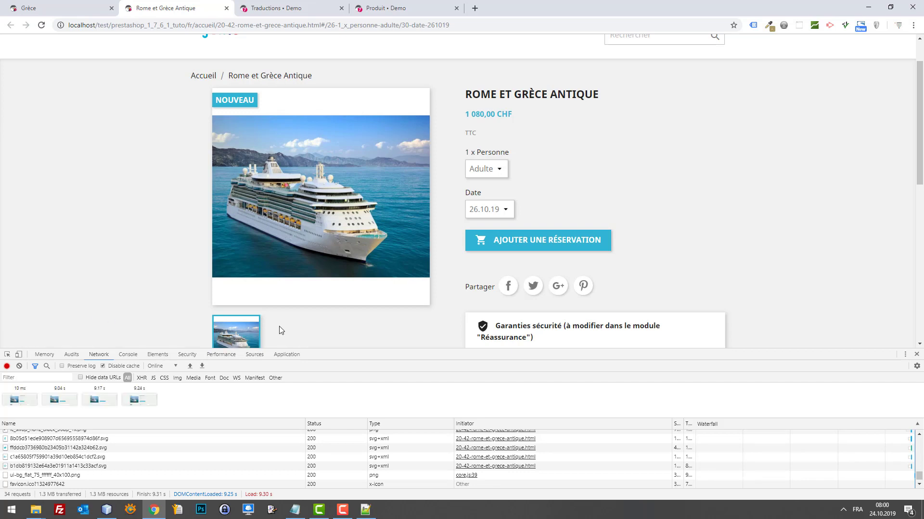
# Check the relabelled button on the cruise page, then go back to the Rome et Grèce Antique admin tab.
pyautogui.hotkey('alt', 'Tab')
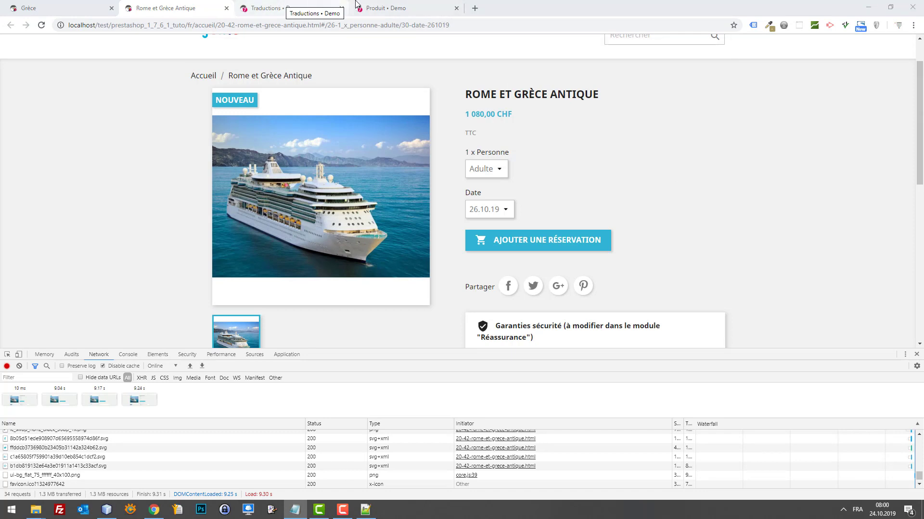
pyautogui.click(389, 5)
# Show Rome et Grèce Antique's Options settings, scrolled down to the Personnalisation section.
pyautogui.moveTo(389, 5); pyautogui.dragTo(289, 6)
pyautogui.scroll(3, 839, 267)
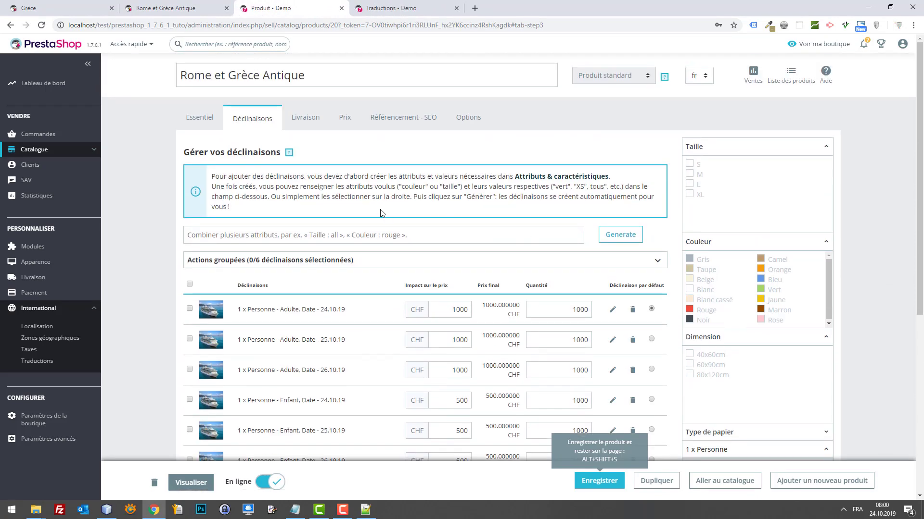
pyautogui.scroll(-7, 400, 222)
pyautogui.scroll(7, 413, 240)
pyautogui.click(217, 131)
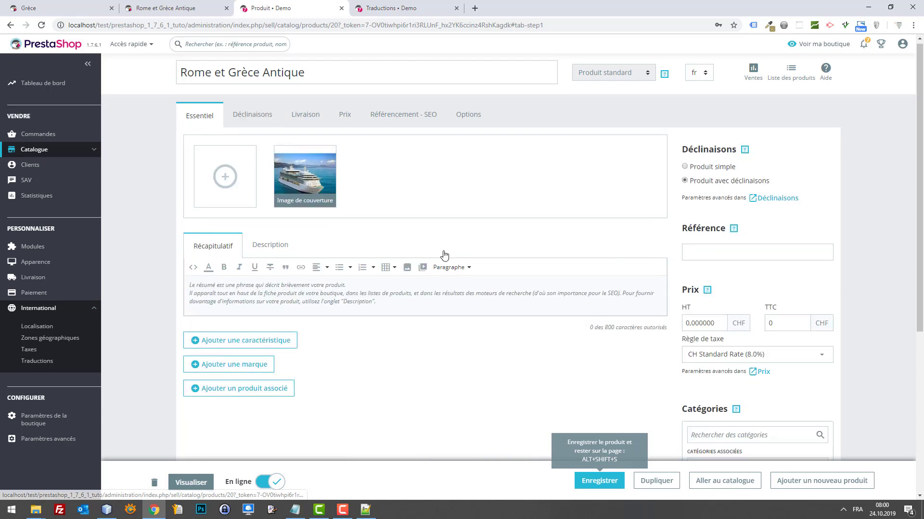
pyautogui.scroll(-5, 406, 293)
pyautogui.scroll(2, 401, 280)
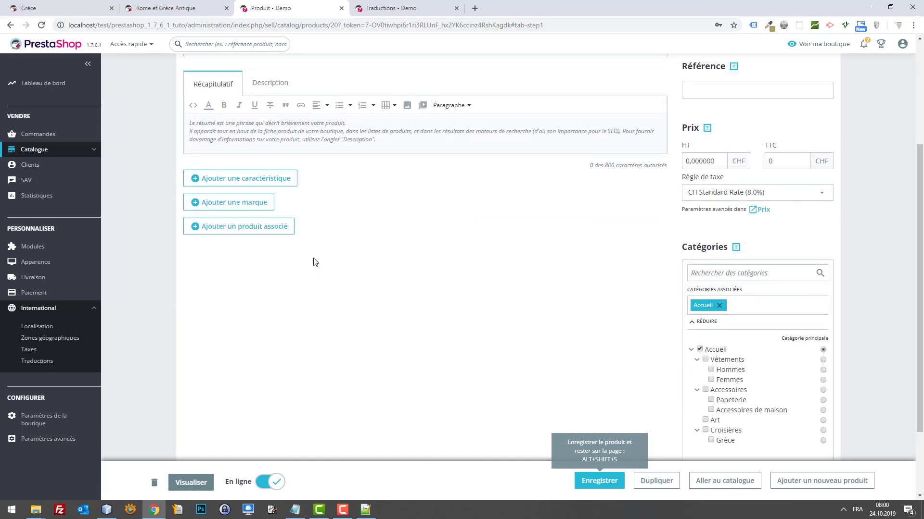
pyautogui.scroll(4, 313, 262)
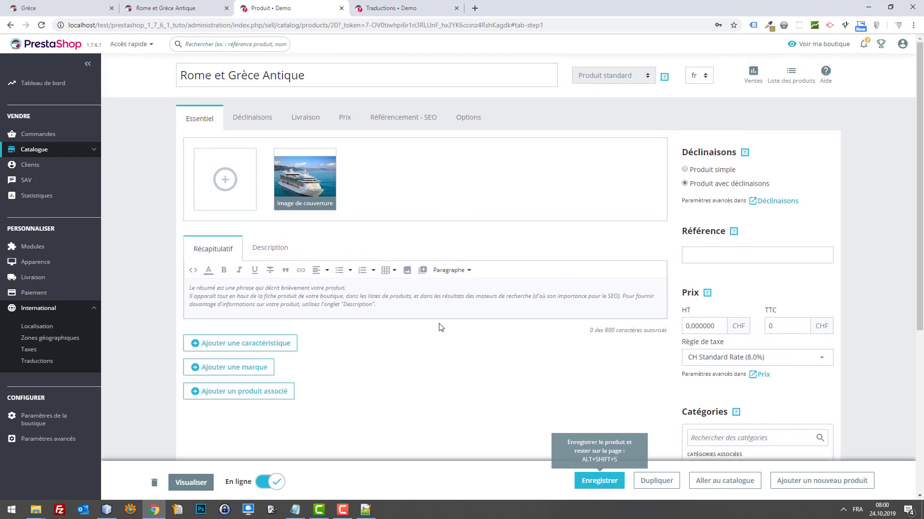
pyautogui.click(487, 127)
pyautogui.scroll(-4, 397, 373)
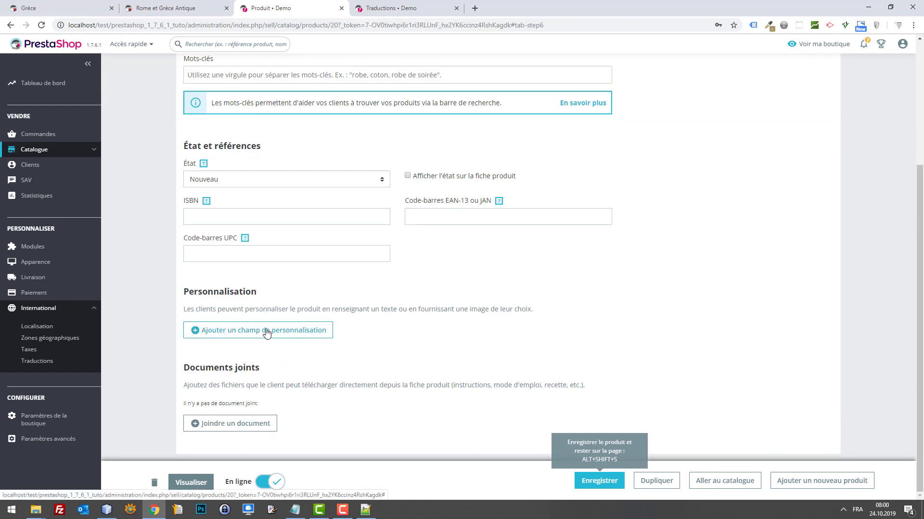
# Add two personalisation fields labelled Prénom and Nom.
pyautogui.click(267, 335)
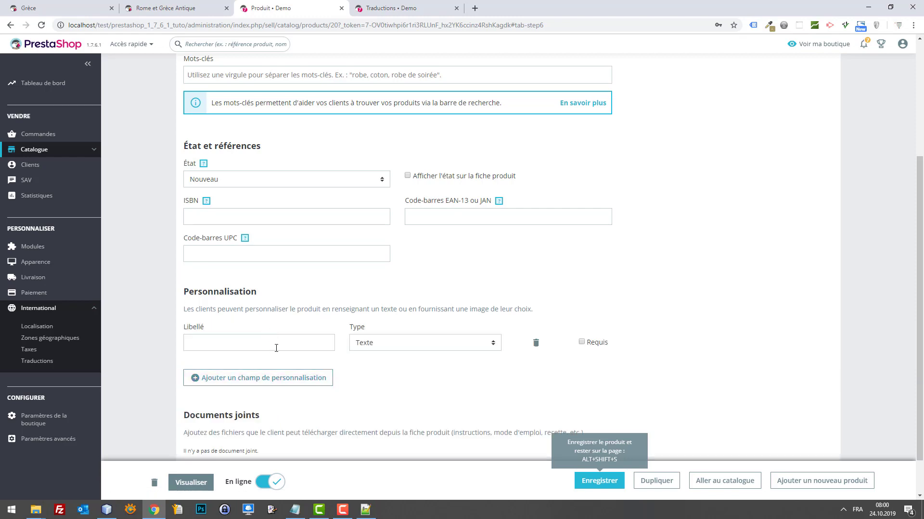
pyautogui.click(276, 349)
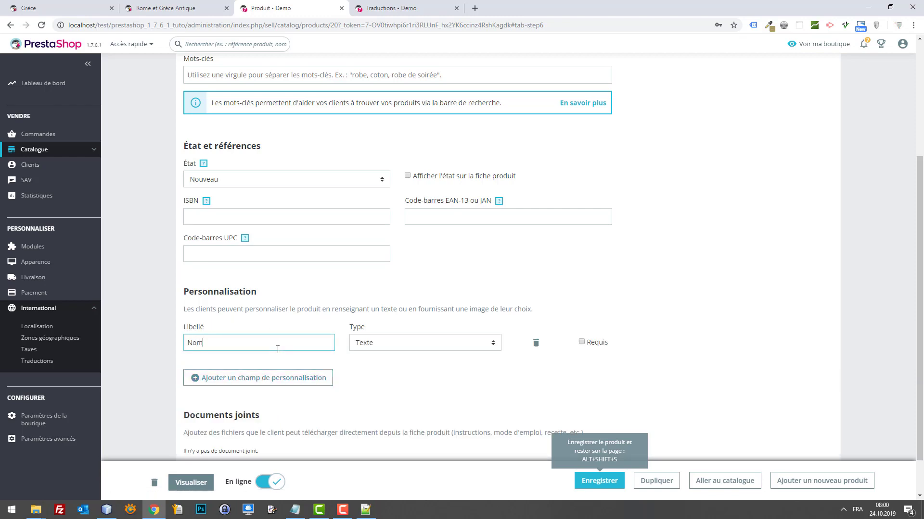
pyautogui.doubleClick(278, 350)
pyautogui.write('T')
pyautogui.doubleClick(278, 349)
pyautogui.click(292, 378)
pyautogui.click(287, 383)
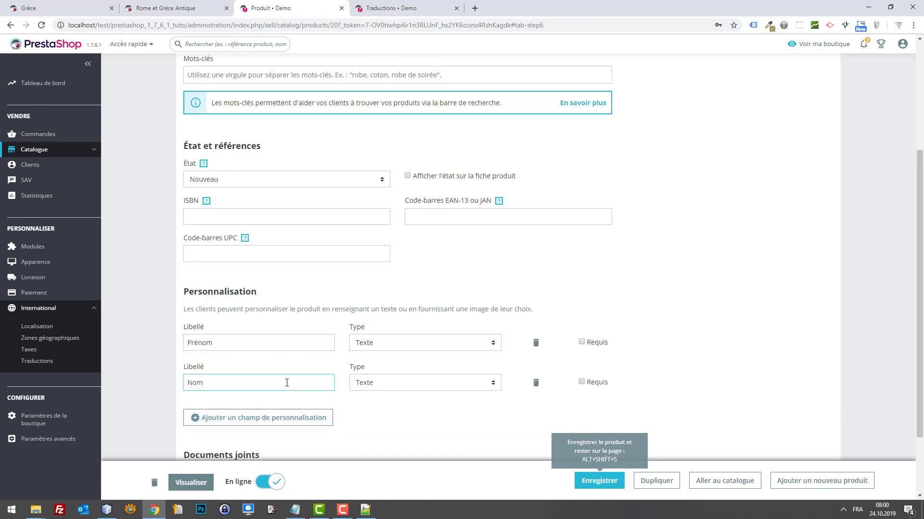
pyautogui.write('Nom')
# Add a third personalisation field, keeping its type as Texte.
pyautogui.click(289, 418)
pyautogui.scroll(-1, 265, 380)
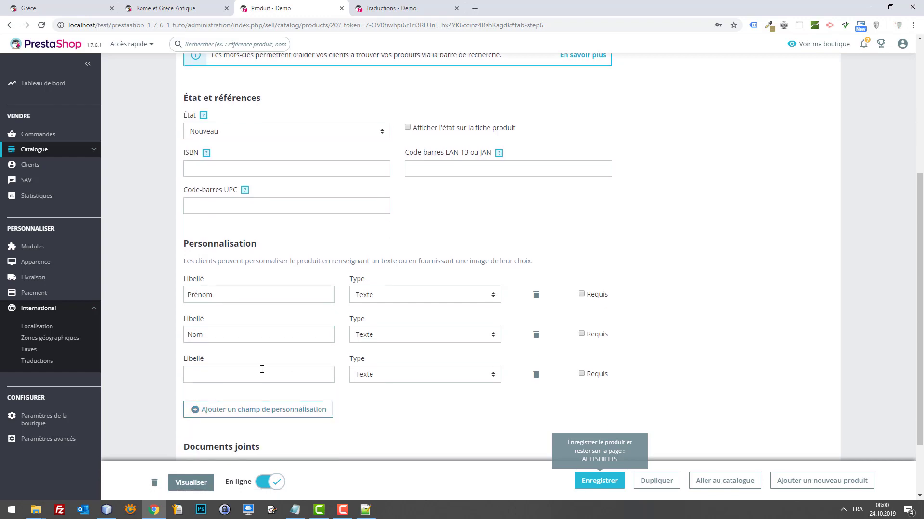
pyautogui.click(261, 369)
pyautogui.click(425, 380)
pyautogui.click(425, 380)
pyautogui.click(425, 379)
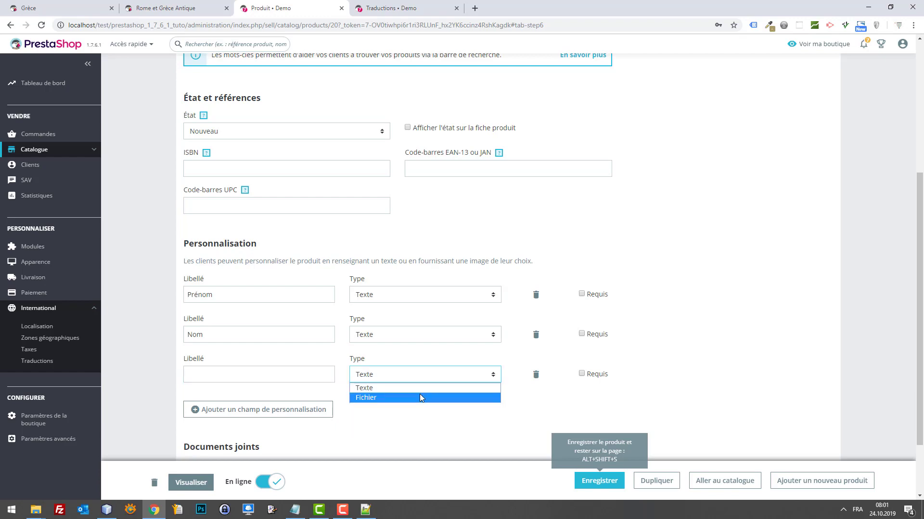
pyautogui.click(320, 387)
pyautogui.click(329, 374)
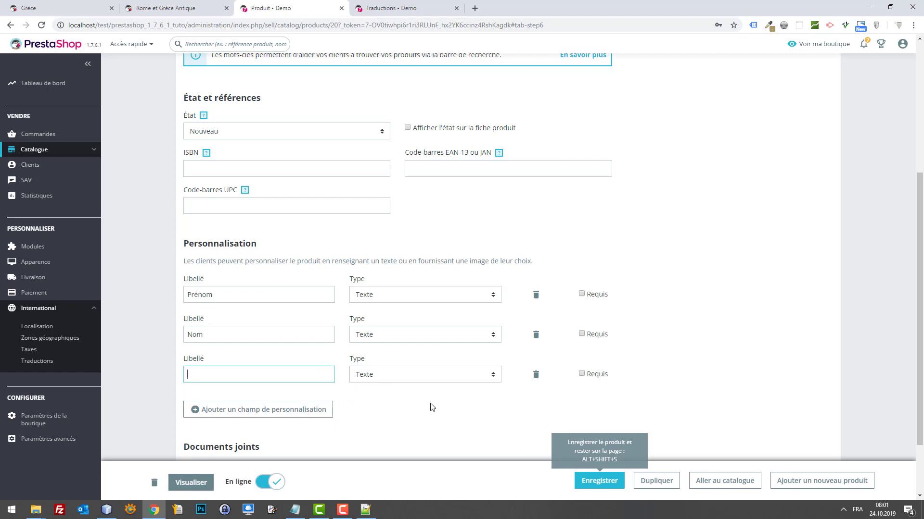
# Make Prénom and Nom required, delete the extra third field, and save the product.
pyautogui.click(582, 334)
pyautogui.click(582, 293)
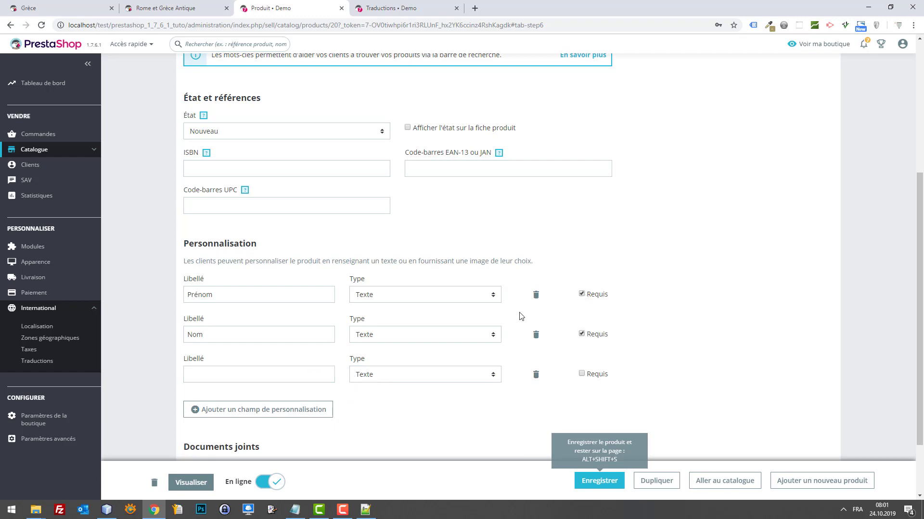
pyautogui.click(536, 376)
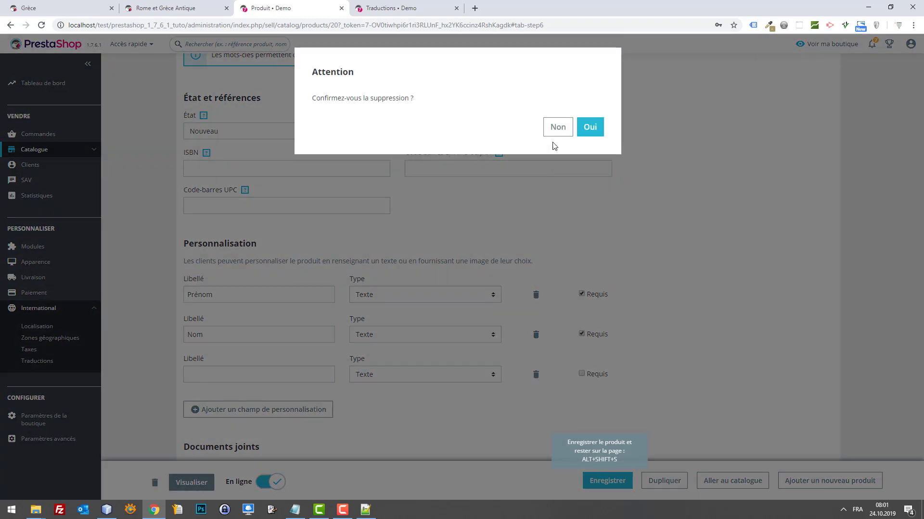
pyautogui.click(588, 129)
pyautogui.click(598, 487)
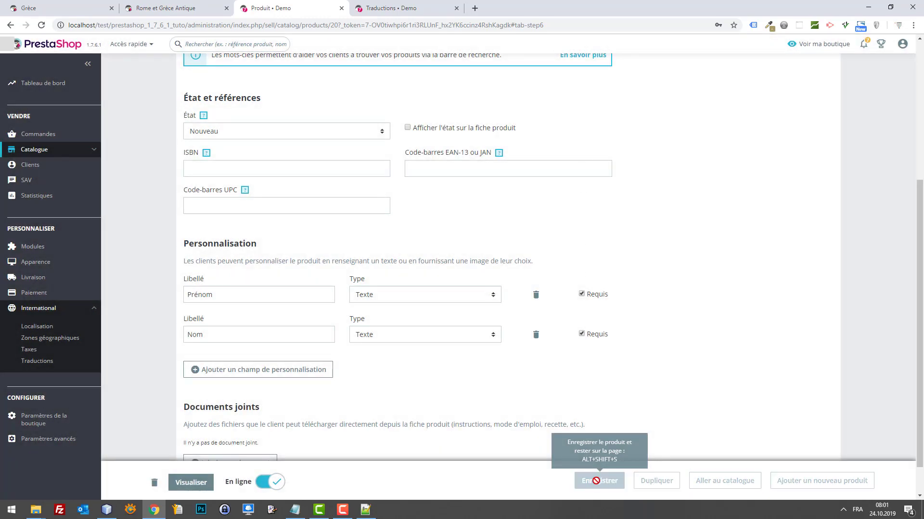
pyautogui.click(181, 6)
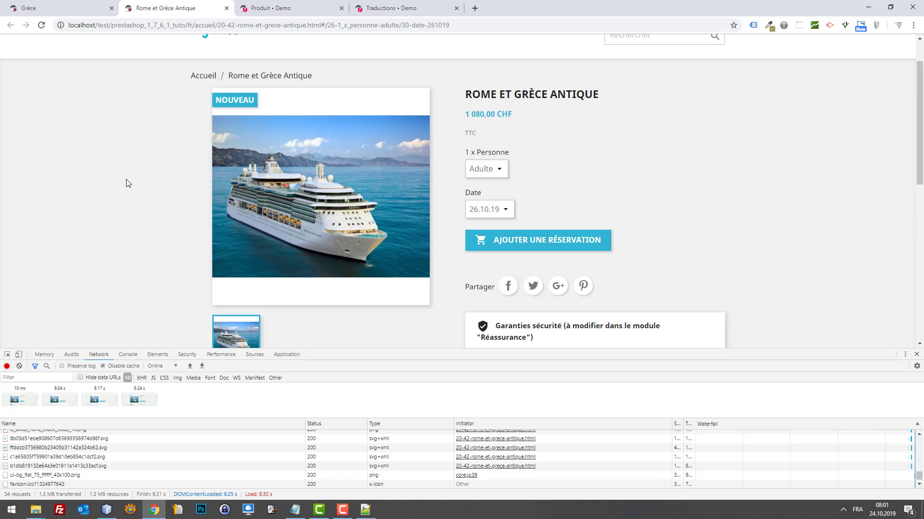
# Reload the cruise page to check the Prénom and Nom form, then return to NetBeans.
pyautogui.press('F5')
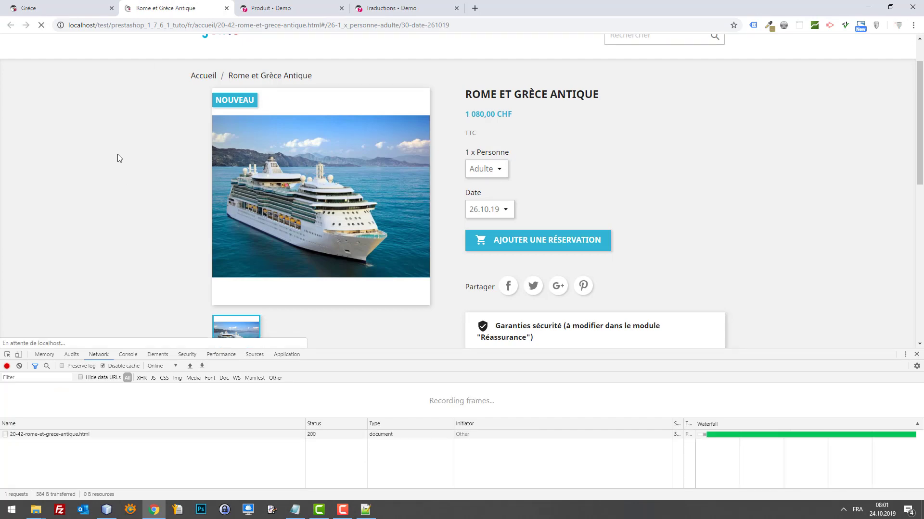
pyautogui.scroll(1, 669, 225)
pyautogui.scroll(-5, 668, 228)
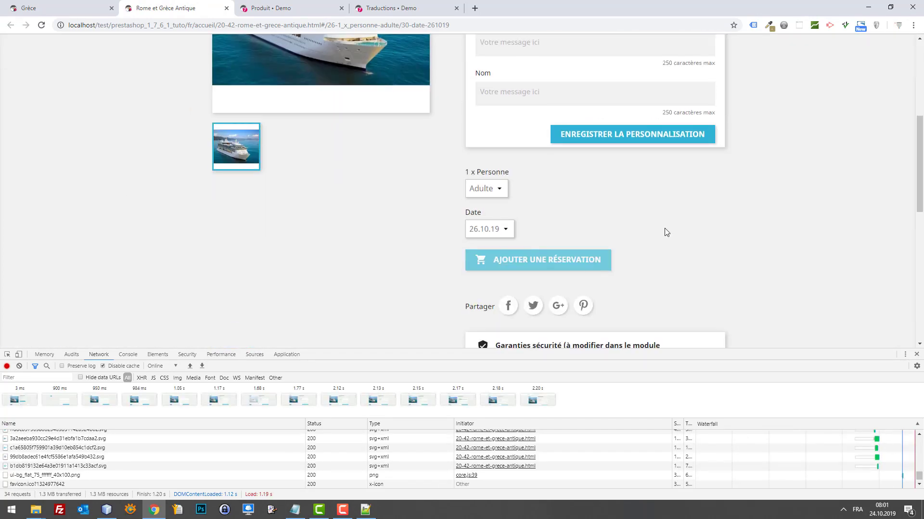
pyautogui.scroll(5, 672, 225)
pyautogui.scroll(-1, 638, 221)
pyautogui.scroll(-2, 638, 221)
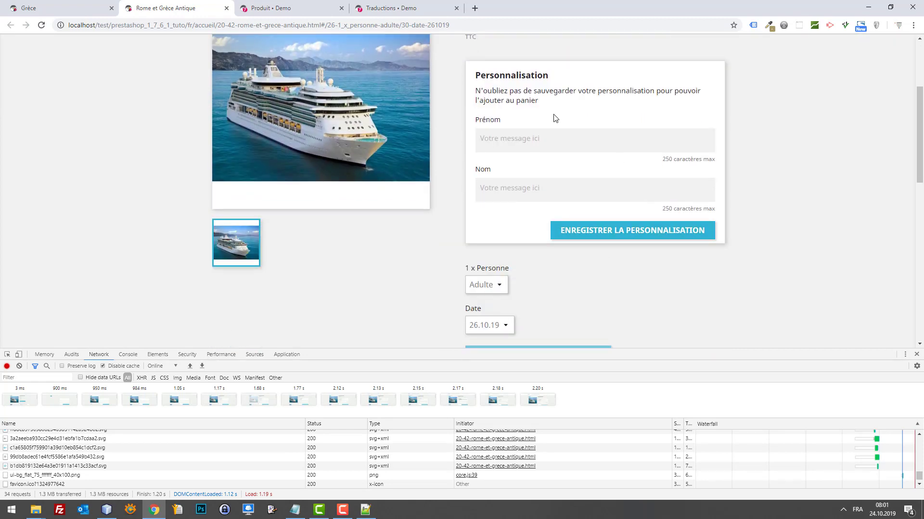
pyautogui.scroll(-2, 540, 239)
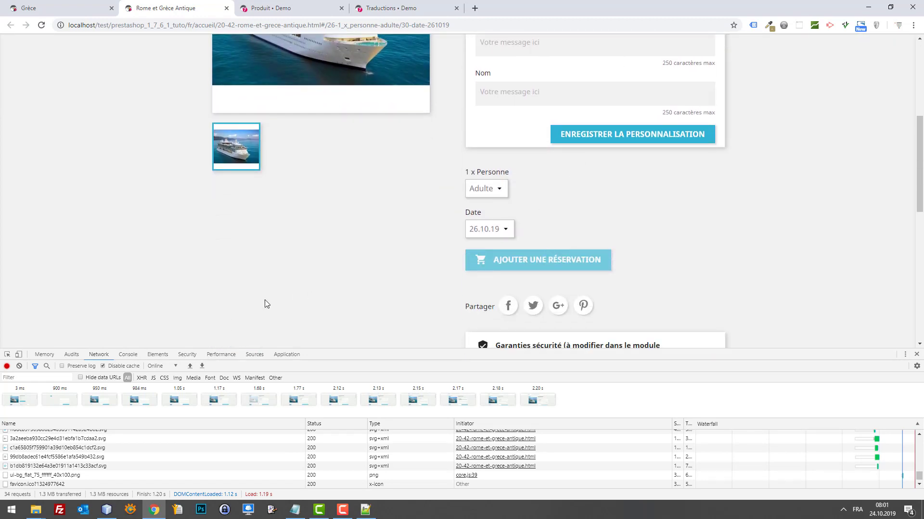
pyautogui.click(107, 510)
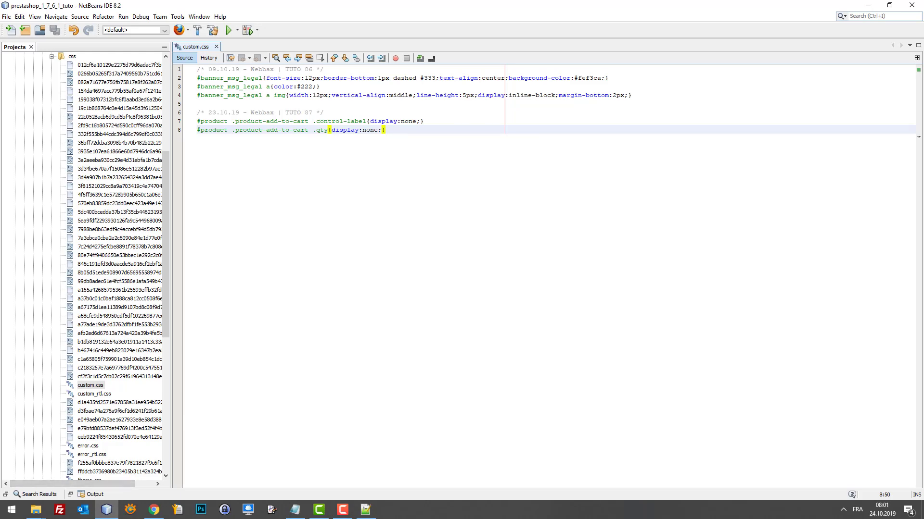
# Open themes > classic > templates > catalog > product.tpl in NetBeans.
pyautogui.scroll(5, 41, 138)
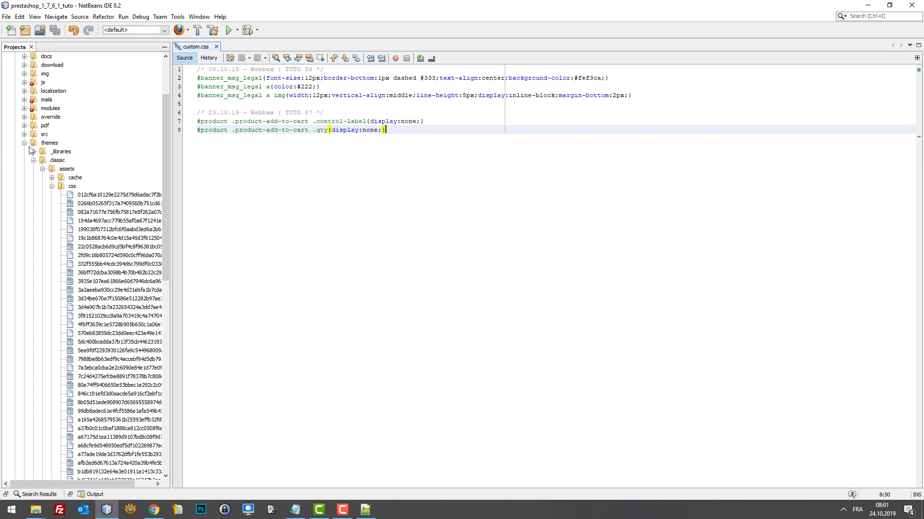
pyautogui.click(24, 142)
pyautogui.click(24, 143)
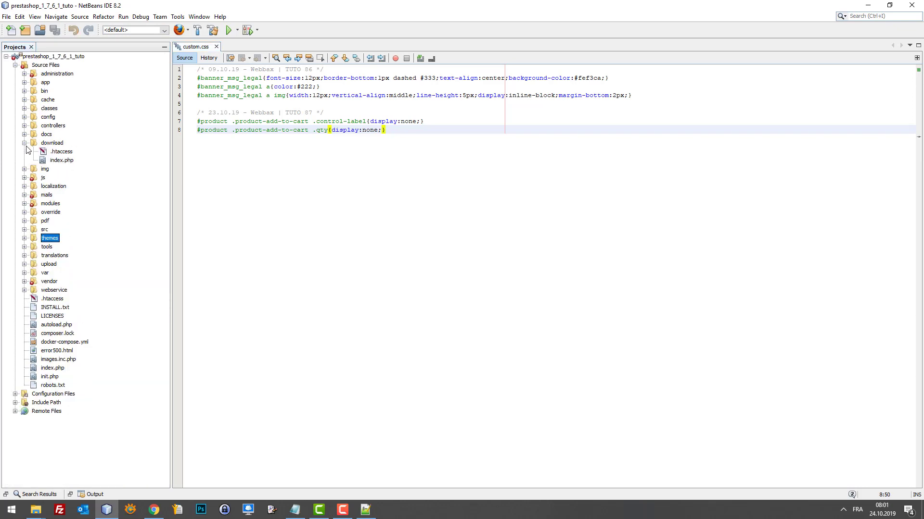
pyautogui.click(24, 238)
pyautogui.scroll(1, 47, 98)
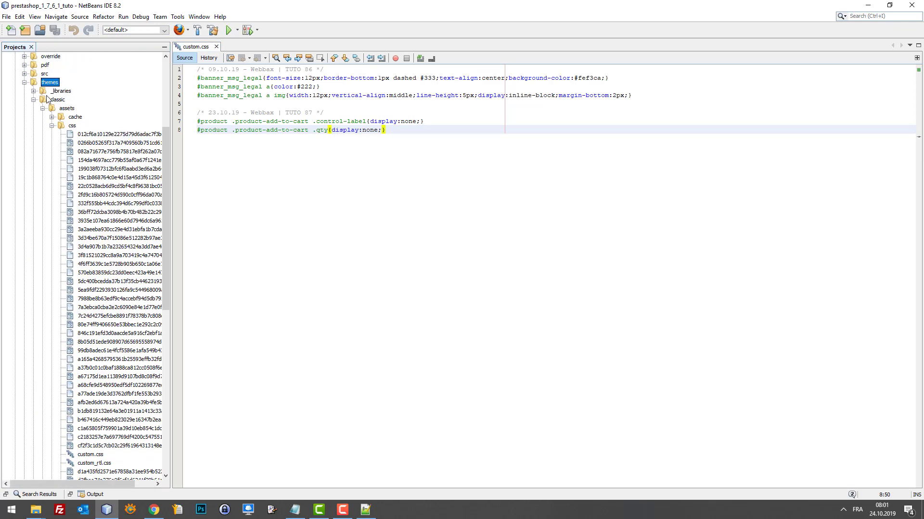
pyautogui.click(42, 109)
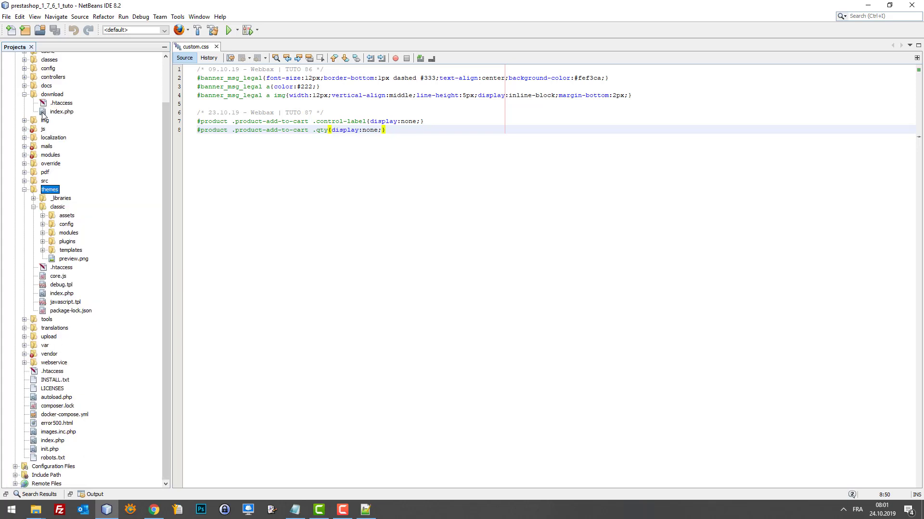
pyautogui.click(43, 250)
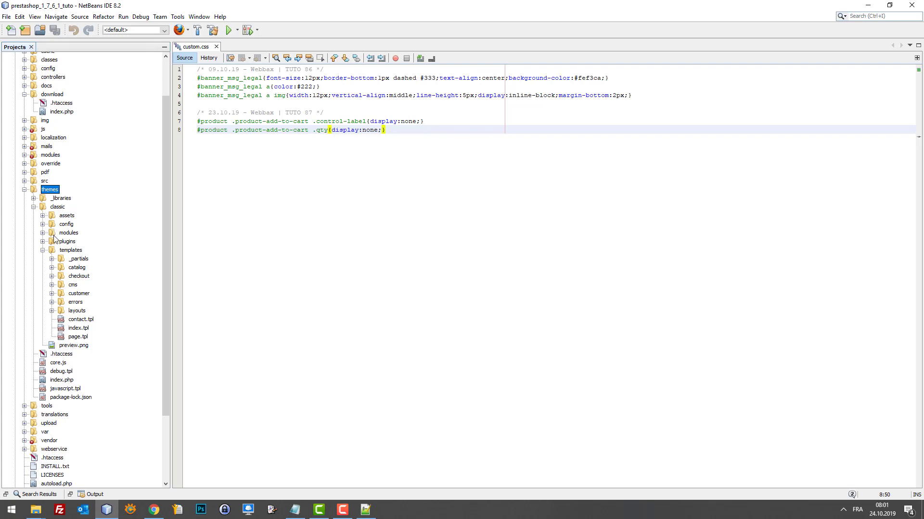
pyautogui.click(61, 252)
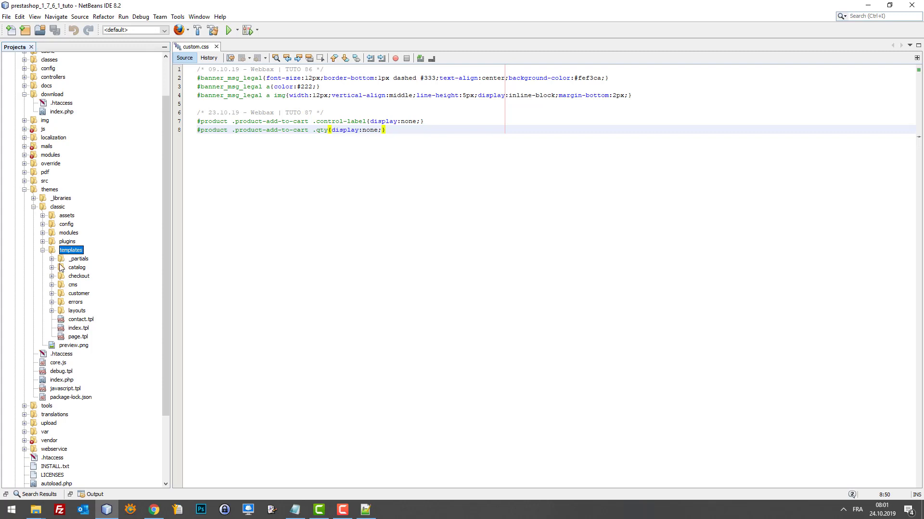
pyautogui.click(52, 268)
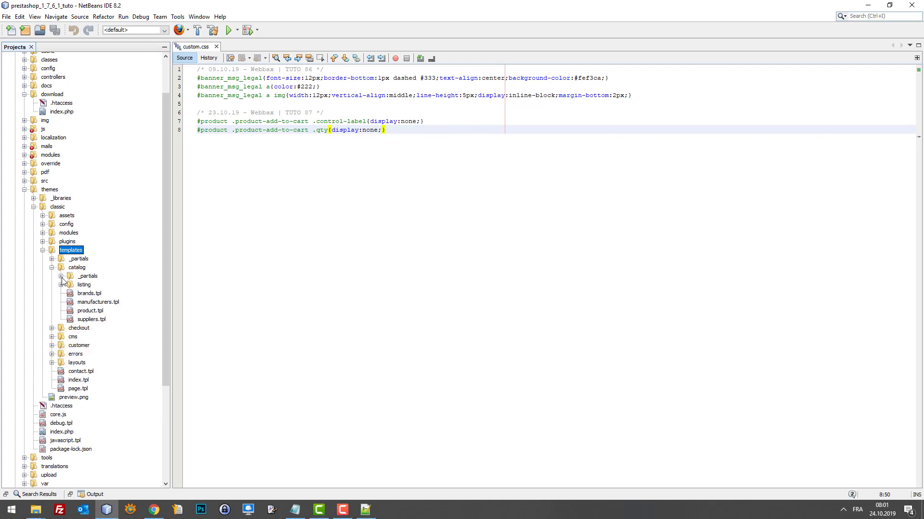
pyautogui.click(83, 312)
pyautogui.doubleClick(84, 312)
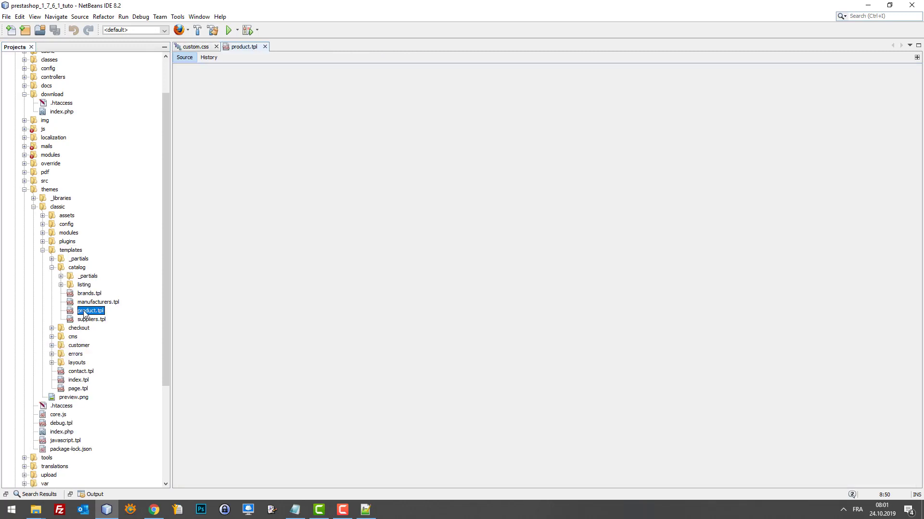
# Find 'custom' and wrap the product customization if-block in {* *} comments.
pyautogui.click(247, 264)
pyautogui.hotkey('ctrl', 'f')
pyautogui.write('custom')
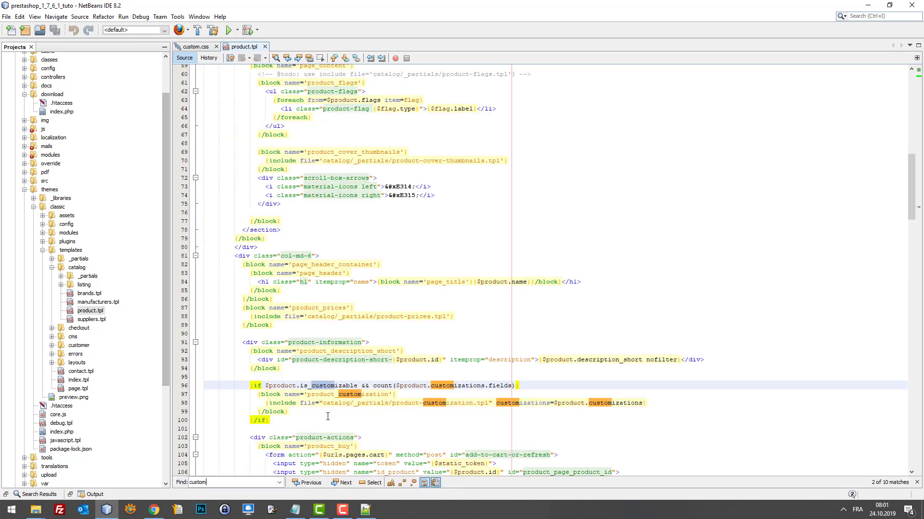
pyautogui.scroll(-1, 292, 392)
pyautogui.click(272, 349)
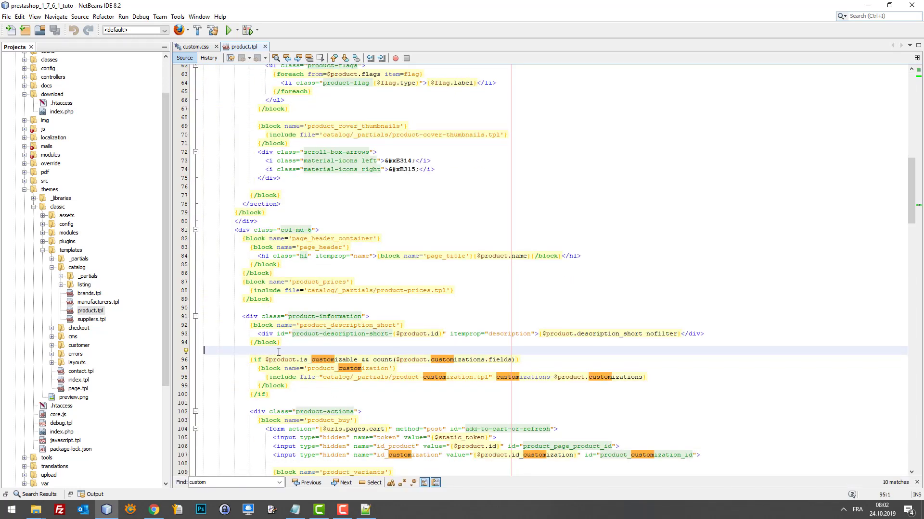
pyautogui.press('Return')
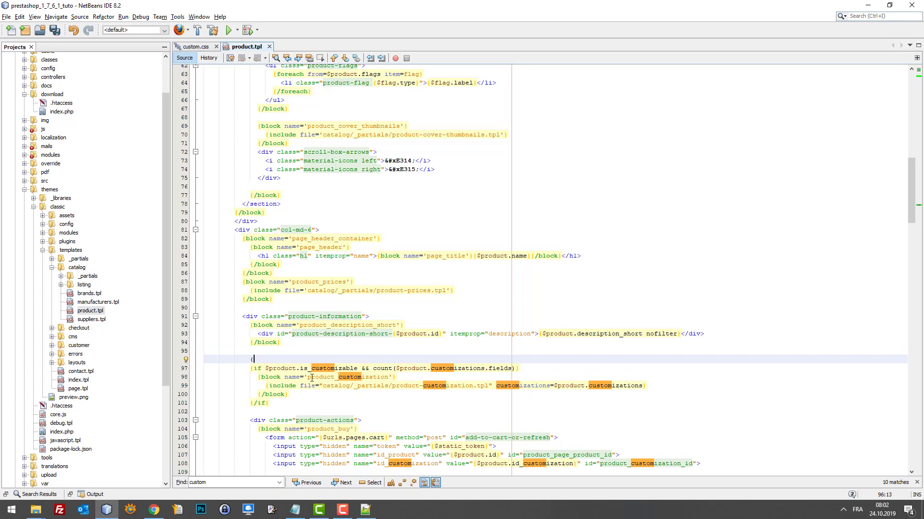
pyautogui.write('{*')
pyautogui.click(311, 403)
pyautogui.press('Return')
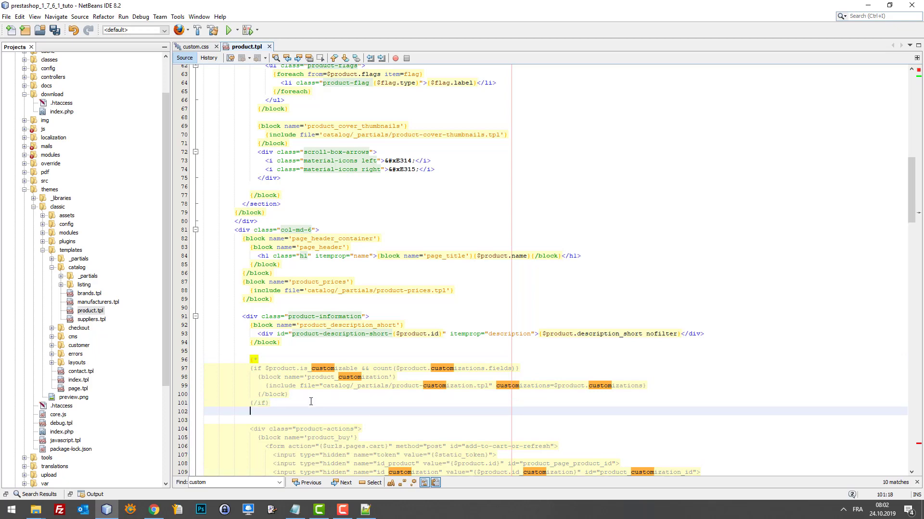
pyautogui.write('*}')
# Save product.tpl and reload the cruise product page.
pyautogui.hotkey('ctrl', 's')
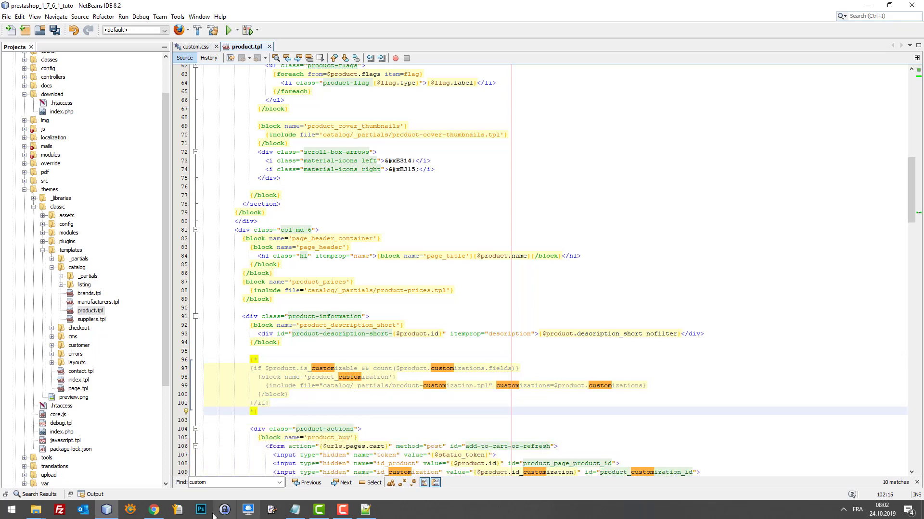
pyautogui.click(157, 508)
pyautogui.press('F5')
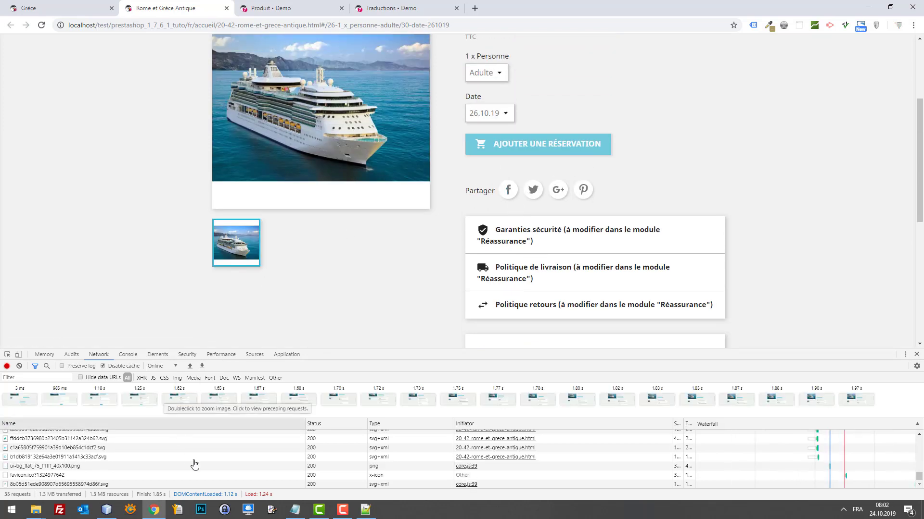
# Open product.tpl from the 87 tutorial folder with 'Edit with Notepad++'.
pyautogui.click(365, 510)
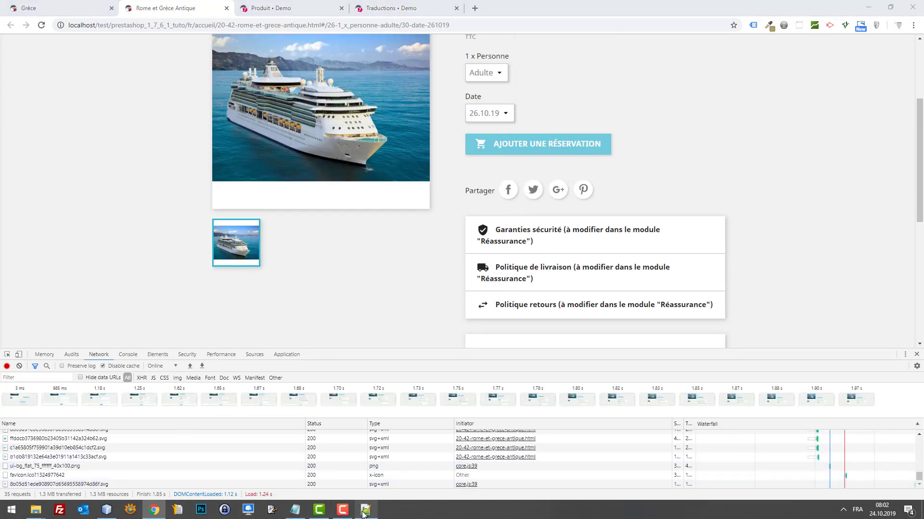
pyautogui.click(365, 510)
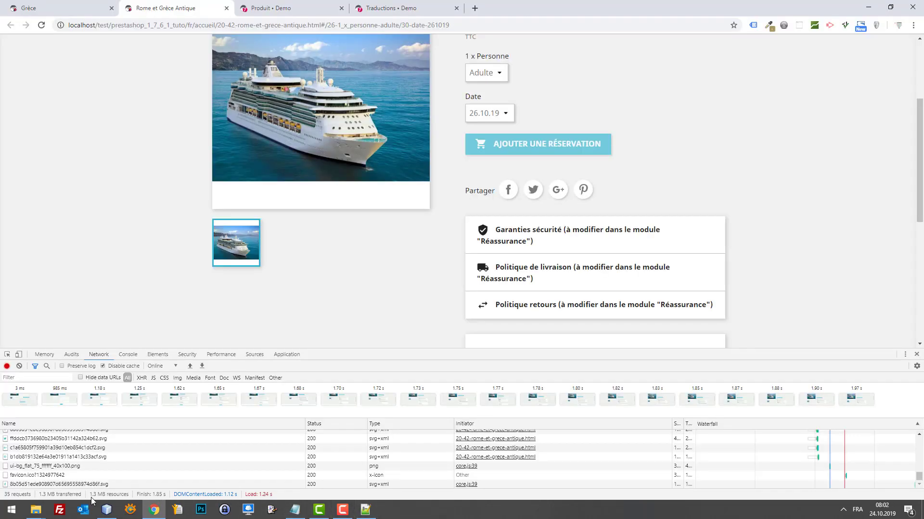
pyautogui.moveTo(41, 513)
pyautogui.moveTo(102, 483)
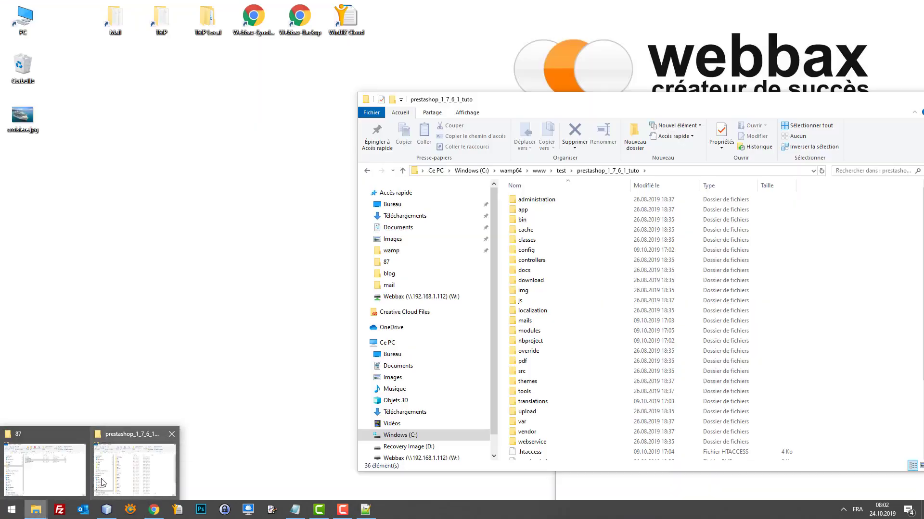
pyautogui.click(76, 475)
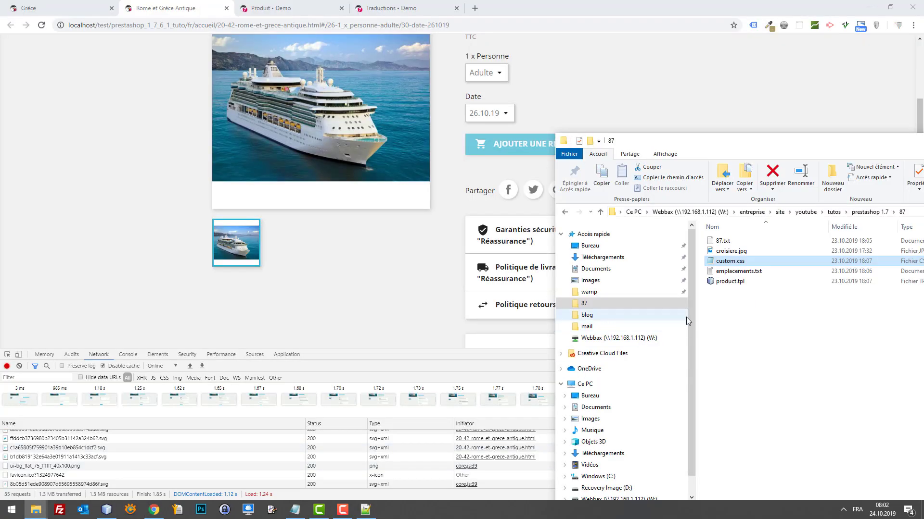
pyautogui.rightClick(738, 272)
pyautogui.rightClick(710, 282)
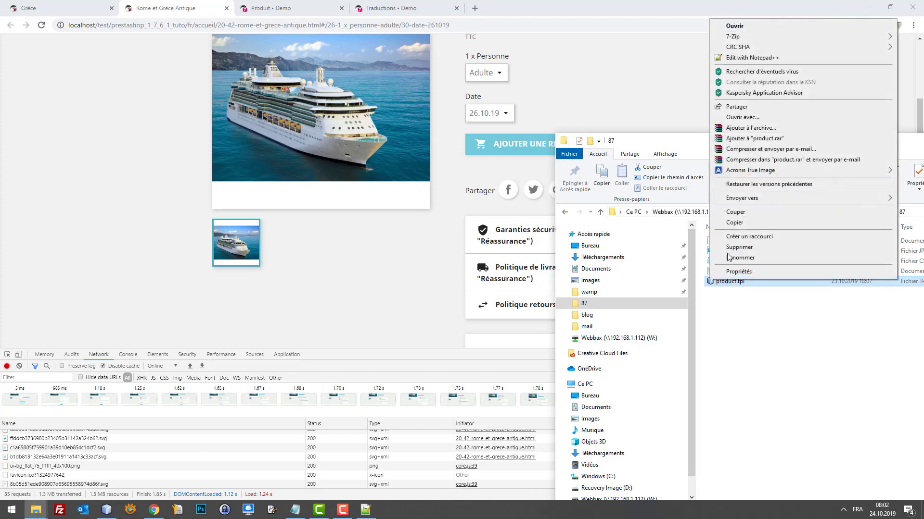
pyautogui.click(741, 57)
# Search the reference product.tpl for 'webba' to reach the tutorial's dated comment.
pyautogui.scroll(-20, 557, 249)
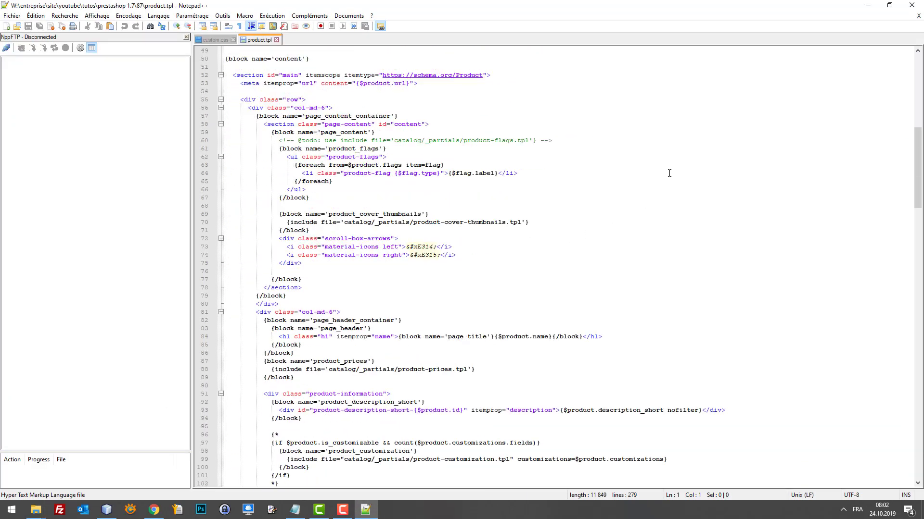
pyautogui.scroll(-5, 634, 275)
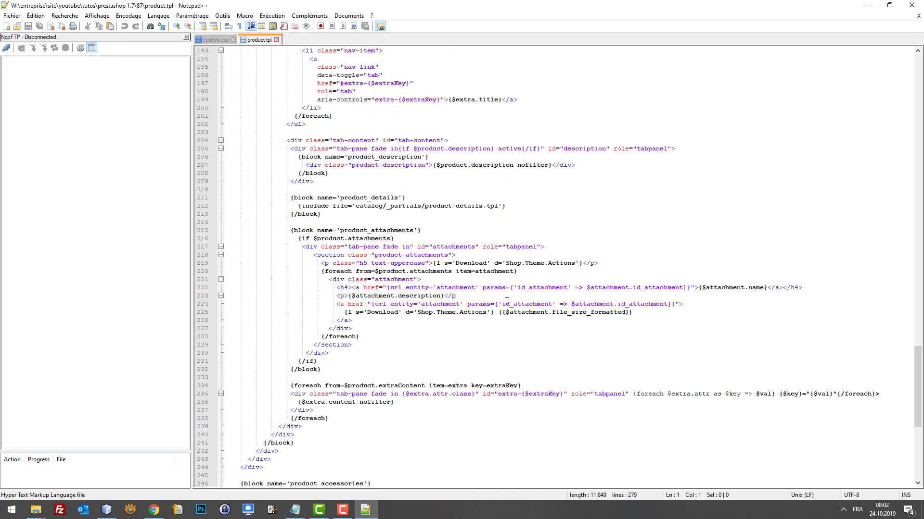
pyautogui.scroll(20, 553, 298)
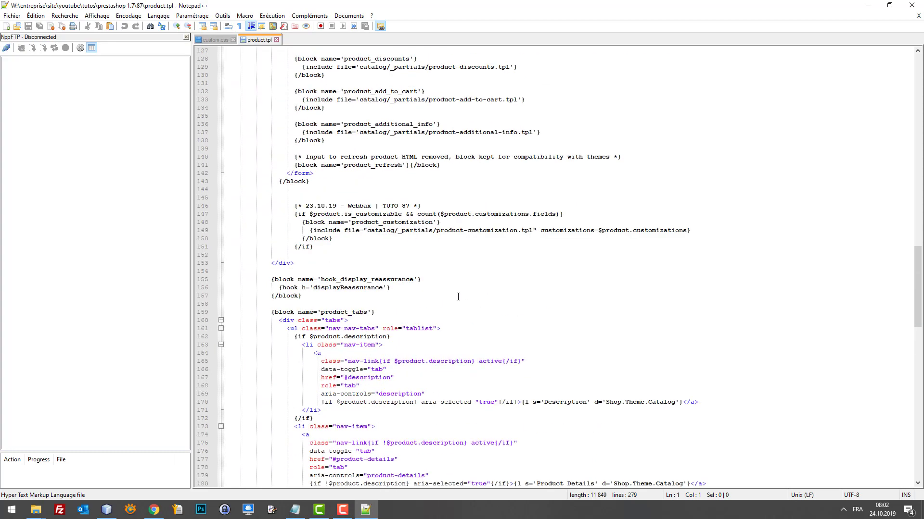
pyautogui.scroll(-20, 457, 297)
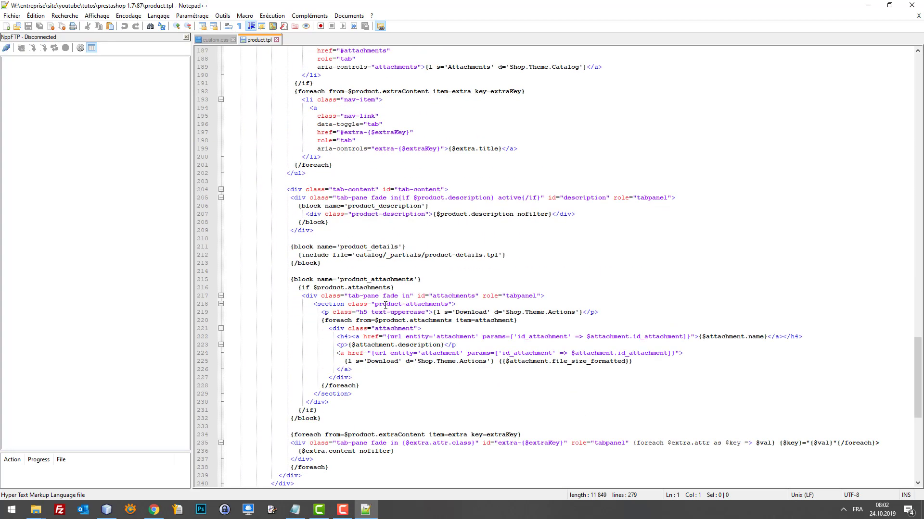
pyautogui.scroll(-7, 384, 295)
pyautogui.scroll(18, 384, 288)
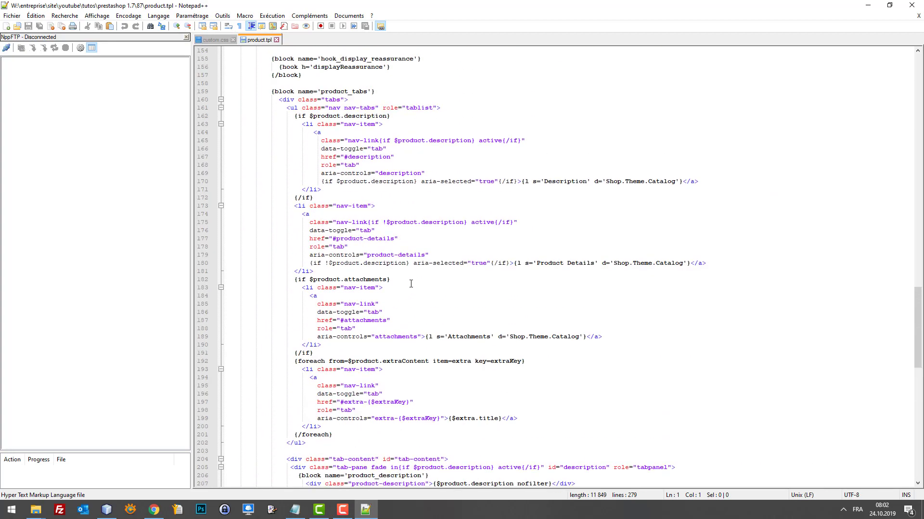
pyautogui.click(380, 288)
pyautogui.hotkey('ctrl', 'f')
pyautogui.write('webba')
pyautogui.press('Return')
pyautogui.press('Escape')
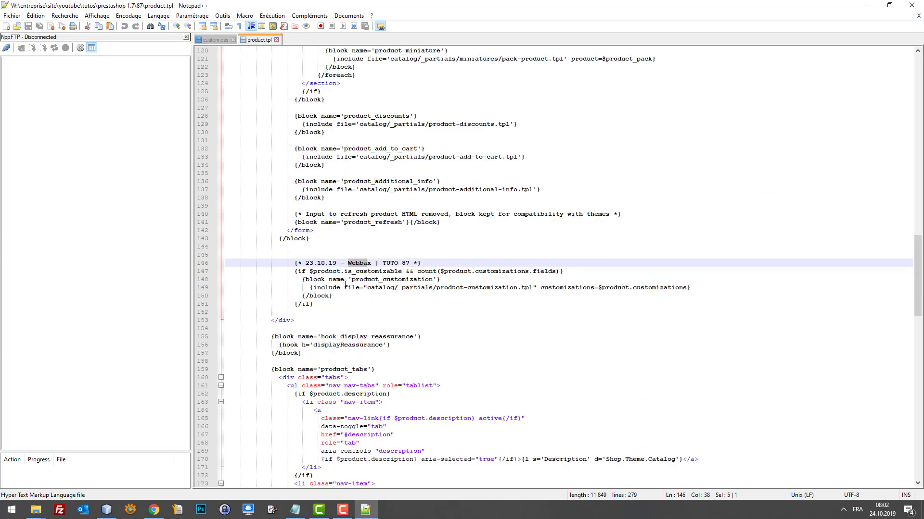
# Select the TUTO 87 customization block at lines 146–151, then return to NetBeans.
pyautogui.moveTo(284, 262); pyautogui.dragTo(313, 304)
pyautogui.hotkey('ctrl', 'c')
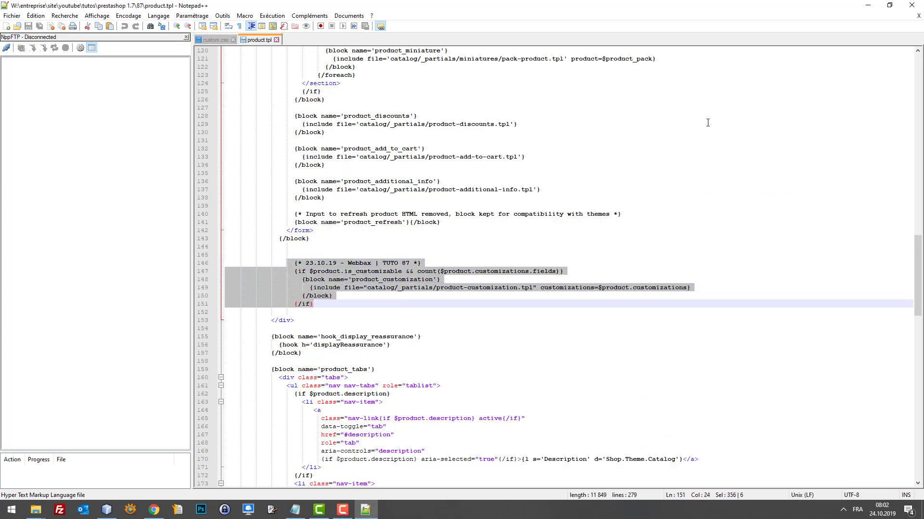
pyautogui.click(866, 5)
pyautogui.click(108, 510)
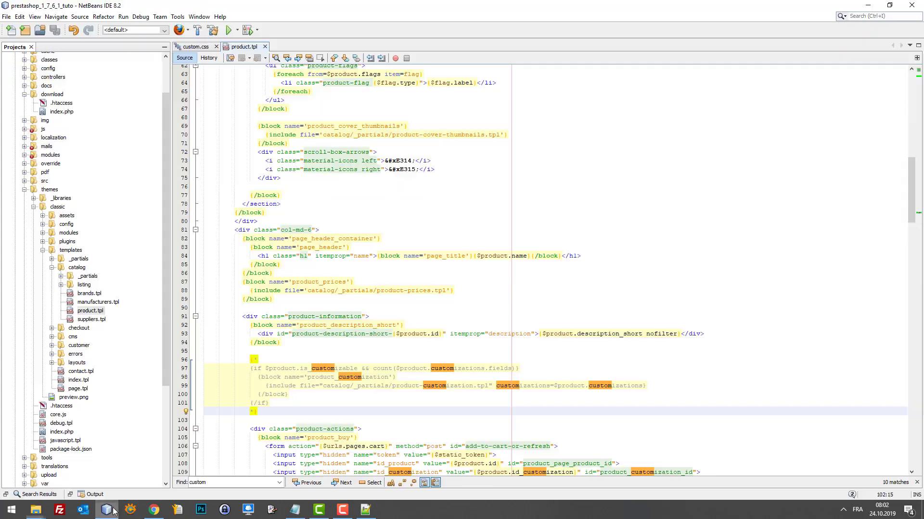
# Insert two blank lines after the {/block} on line 143.
pyautogui.scroll(-15, 277, 392)
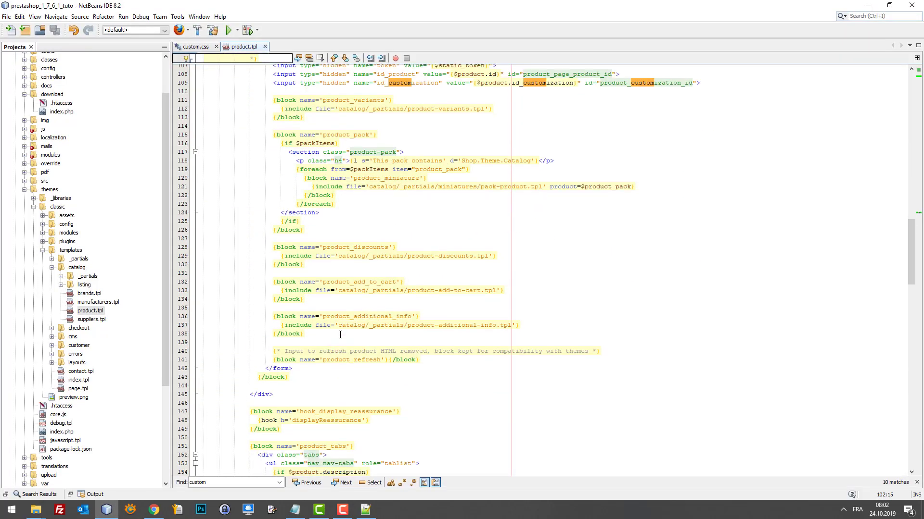
pyautogui.click(310, 378)
pyautogui.scroll(1, 370, 371)
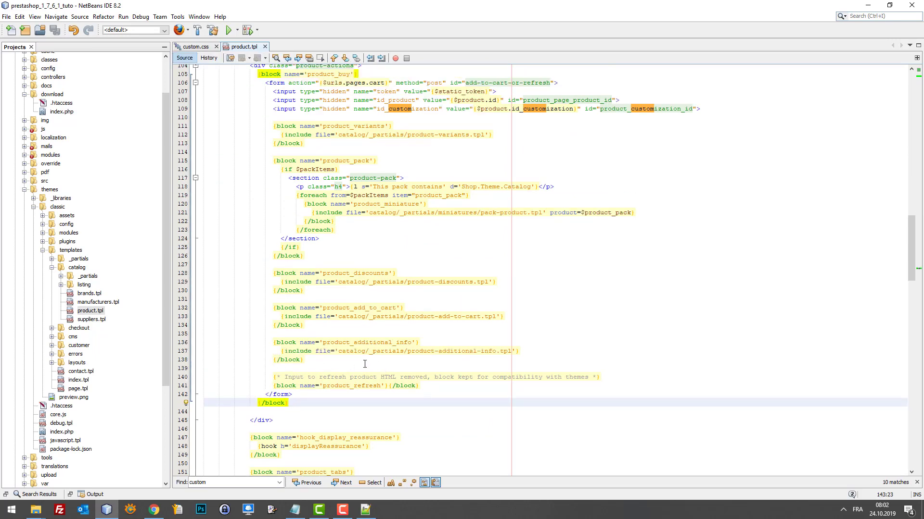
pyautogui.press('Return')
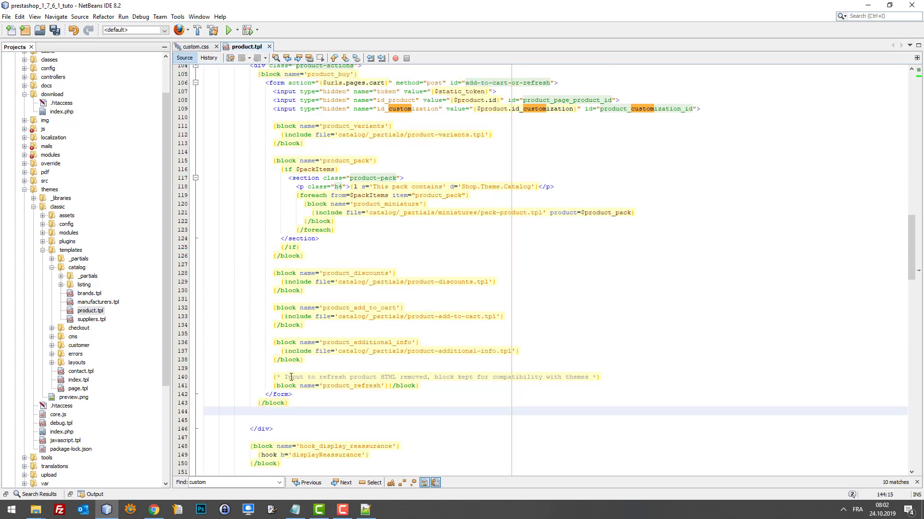
pyautogui.press('Return')
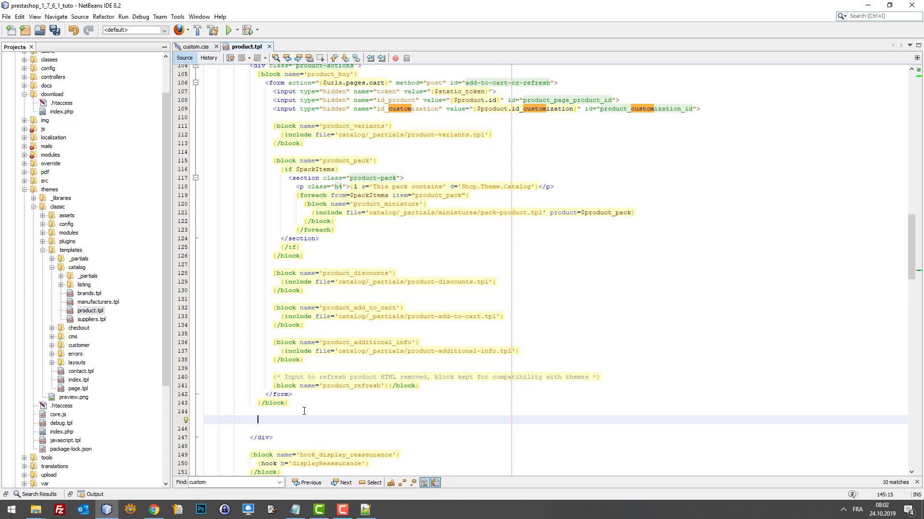
pyautogui.scroll(4, 304, 412)
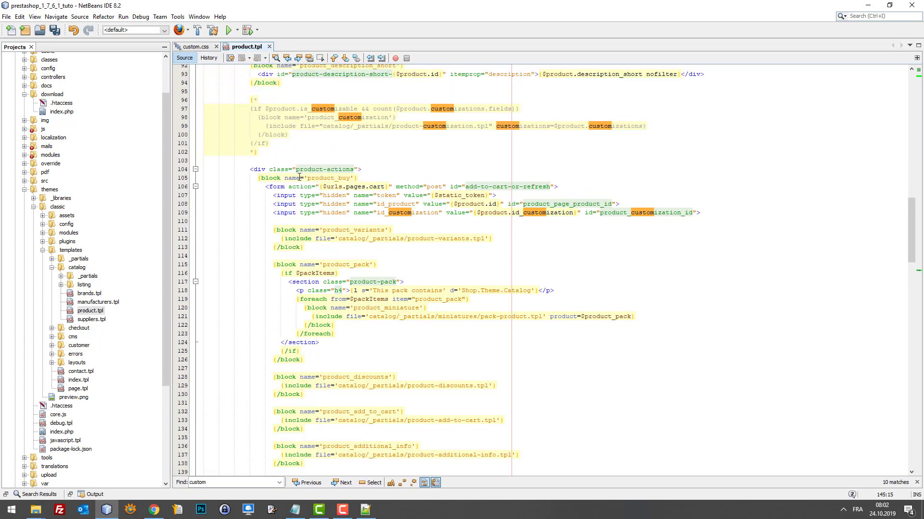
# Paste the customization block on the empty line after the product form and save product.tpl.
pyautogui.click(325, 186)
pyautogui.scroll(-5, 325, 193)
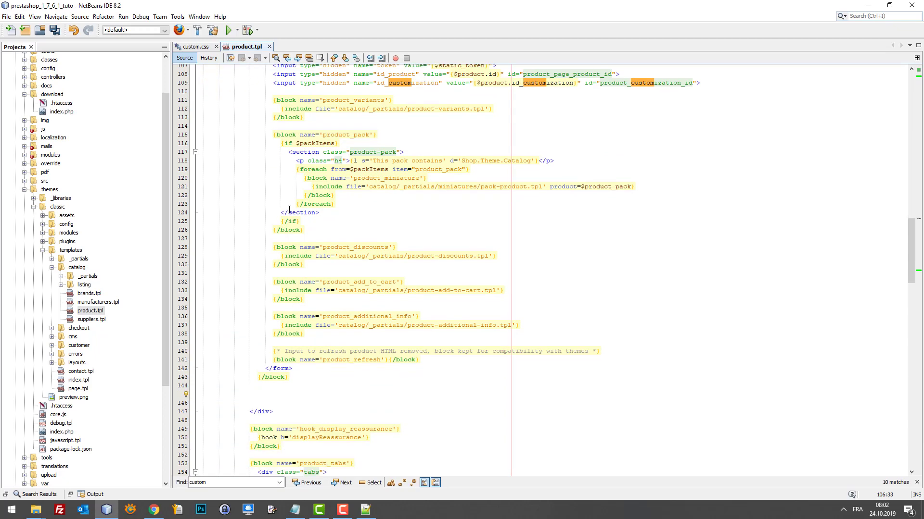
pyautogui.scroll(3, 308, 227)
pyautogui.scroll(-7, 279, 261)
pyautogui.click(276, 291)
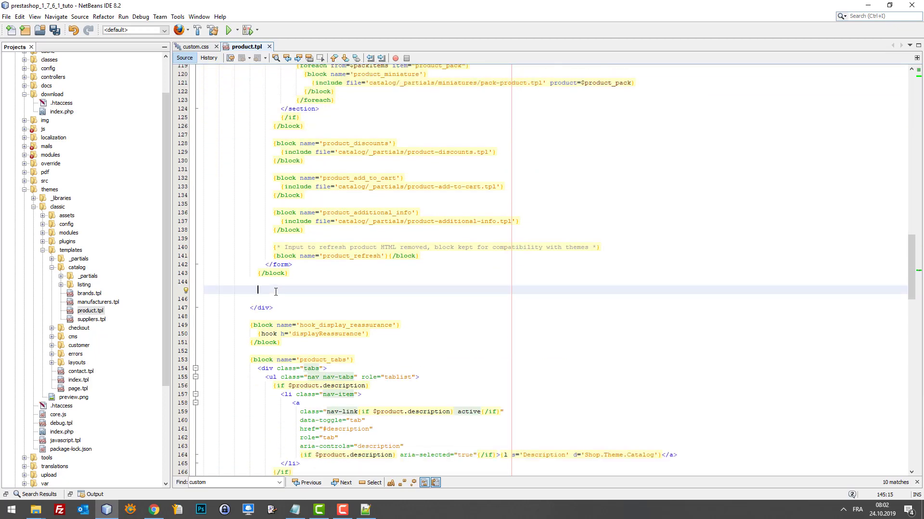
pyautogui.hotkey('ctrl', 'v')
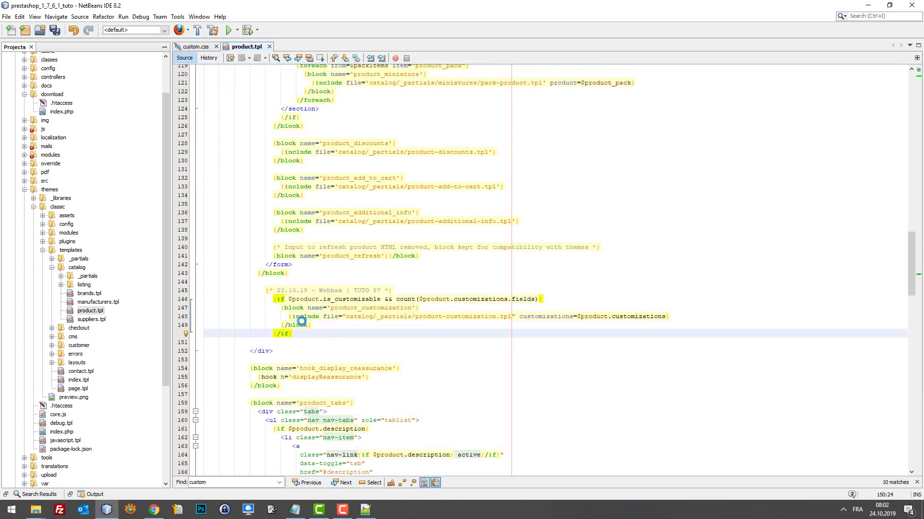
pyautogui.hotkey('ctrl', 's')
pyautogui.click(154, 510)
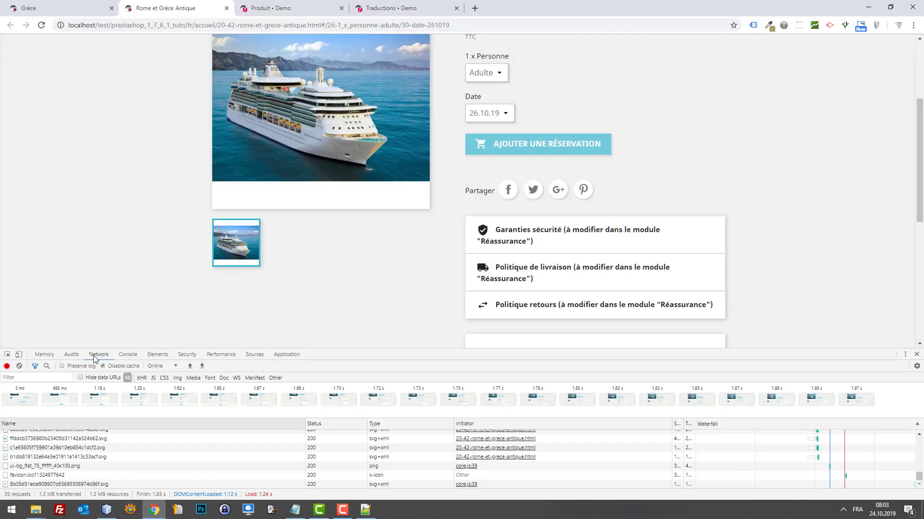
# Reload the cruise page, close DevTools, and check the Prénom/Nom form below Ajouter une réservation.
pyautogui.press('F5')
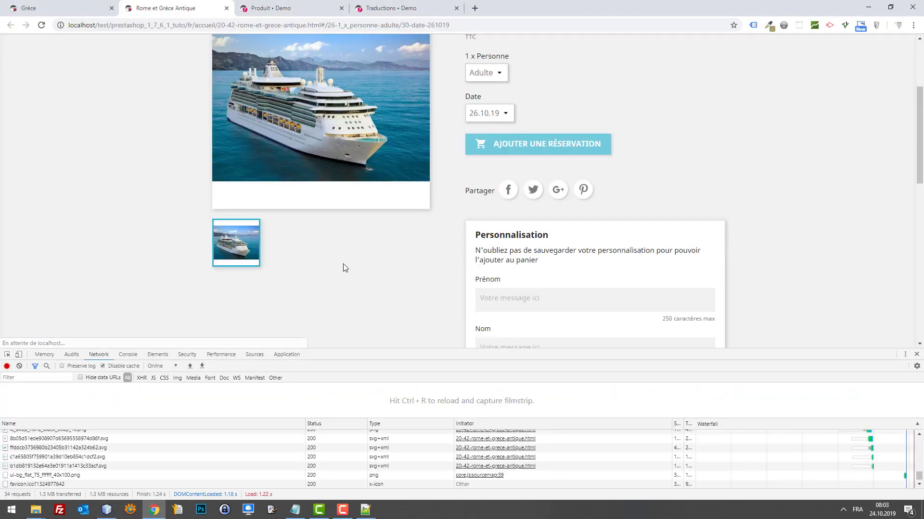
pyautogui.scroll(3, 553, 264)
pyautogui.scroll(-6, 616, 277)
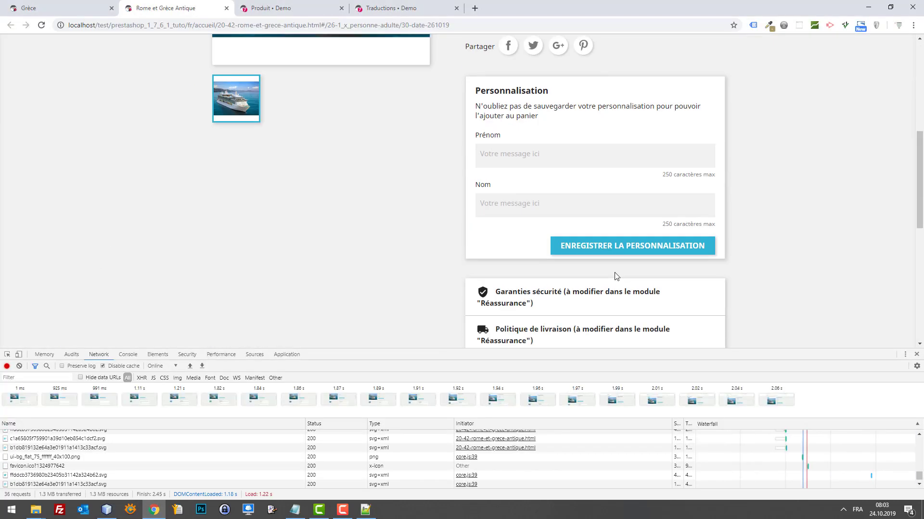
pyautogui.click(916, 355)
pyautogui.scroll(6, 818, 327)
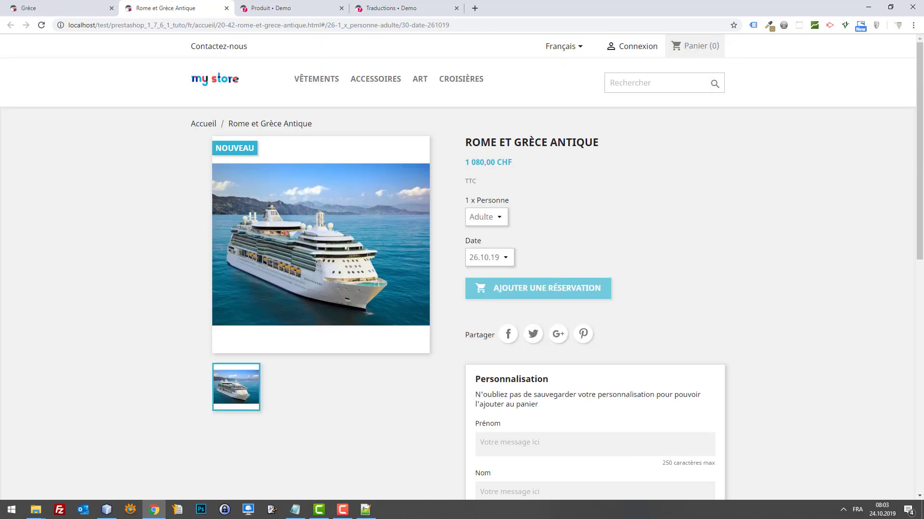
pyautogui.hotkey('alt', 'Tab')
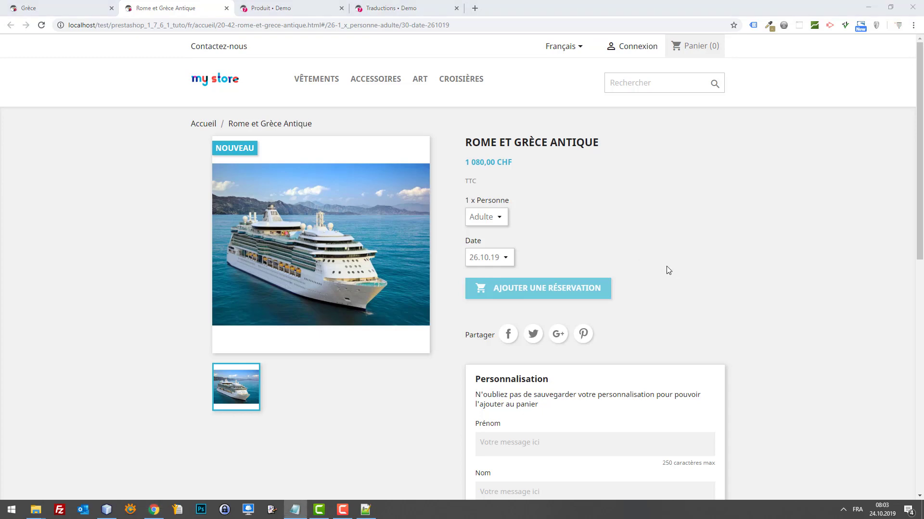
pyautogui.scroll(-3, 601, 272)
pyautogui.scroll(2, 558, 250)
pyautogui.click(554, 238)
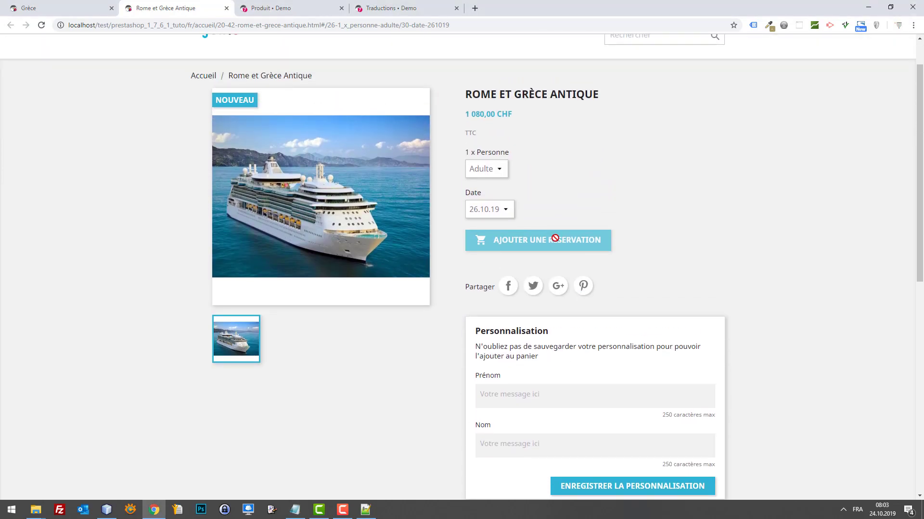
pyautogui.scroll(-4, 554, 238)
pyautogui.scroll(5, 593, 251)
pyautogui.scroll(-2, 573, 258)
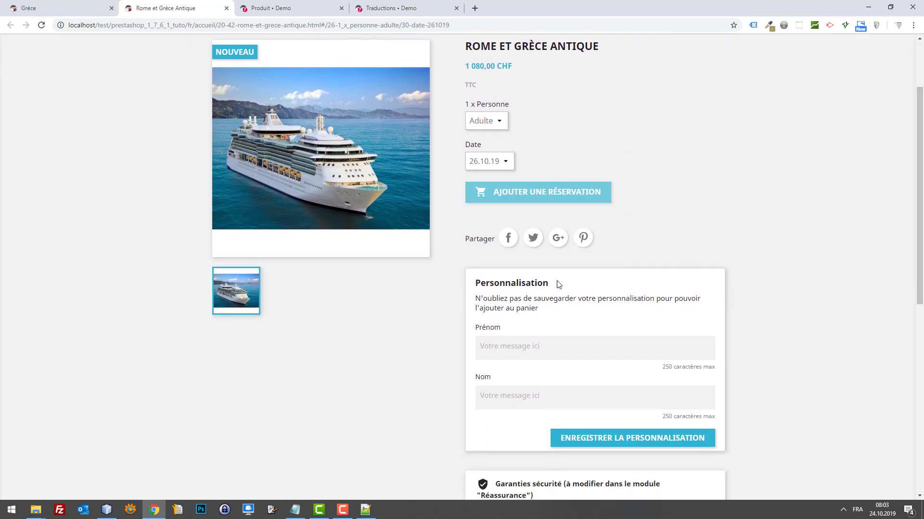
# Enter a traveller's first and last name in the Prénom and Nom fields.
pyautogui.click(557, 352)
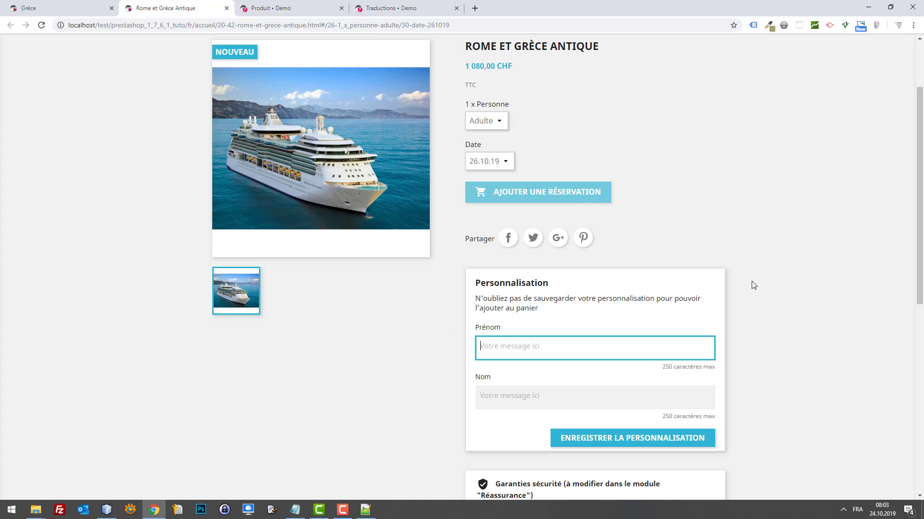
pyautogui.press('Tab')
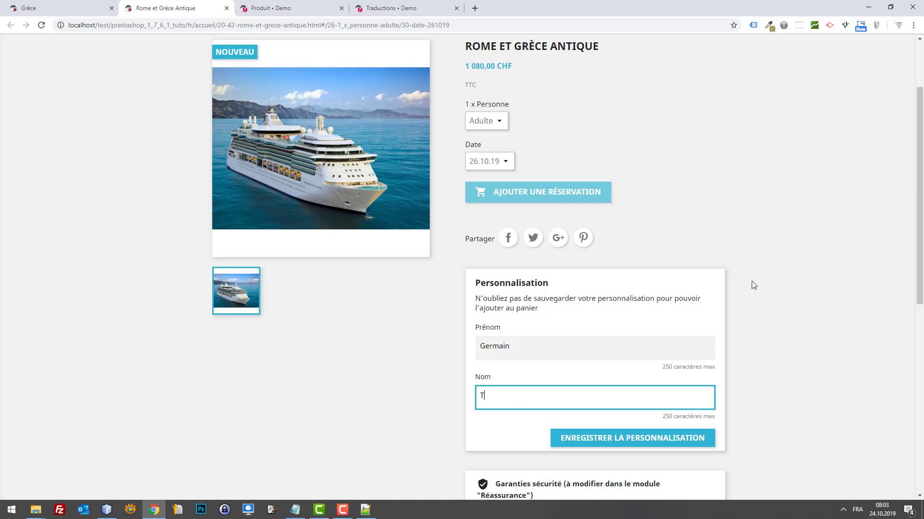
# Replace both names with corrected values and save the name personalization.
pyautogui.click(546, 351)
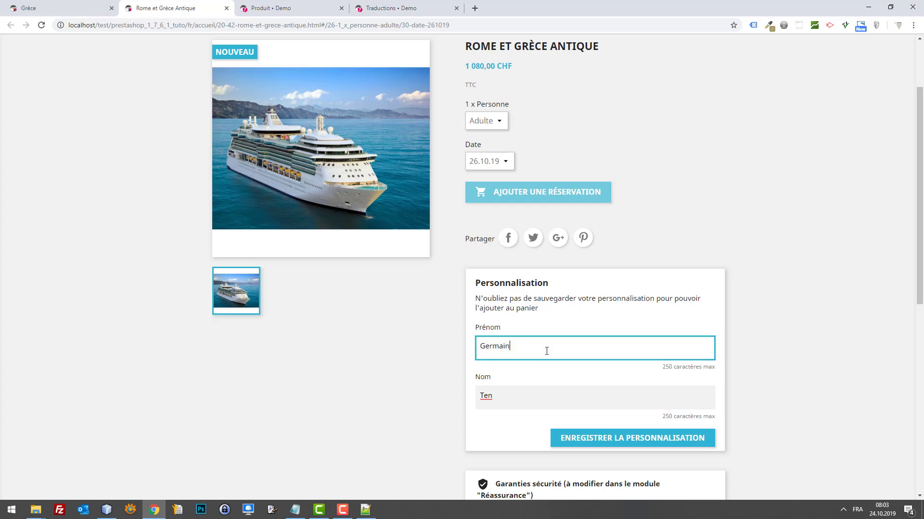
pyautogui.doubleClick(529, 356)
pyautogui.press('Tab')
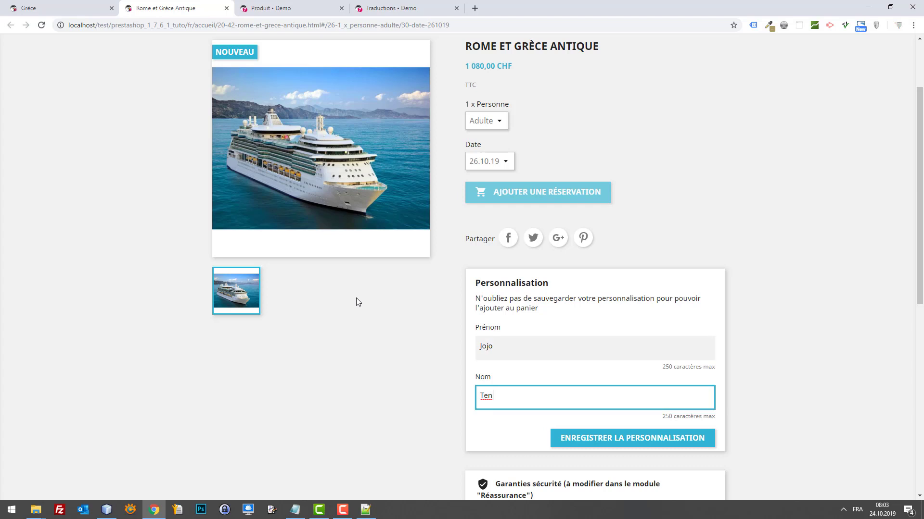
pyautogui.hotkey('ctrl', 'a')
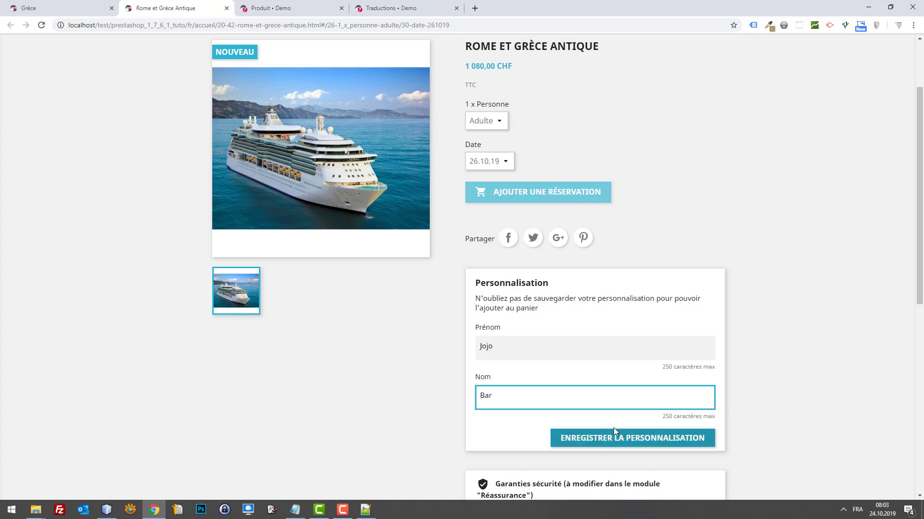
pyautogui.click(622, 439)
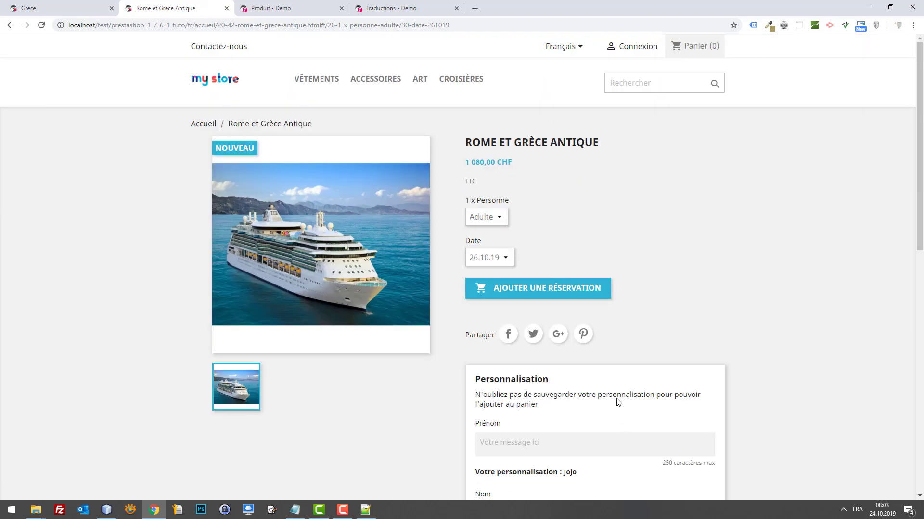
# Add the personalized Adulte cruise booking to the cart and dismiss the confirmation.
pyautogui.scroll(-4, 623, 443)
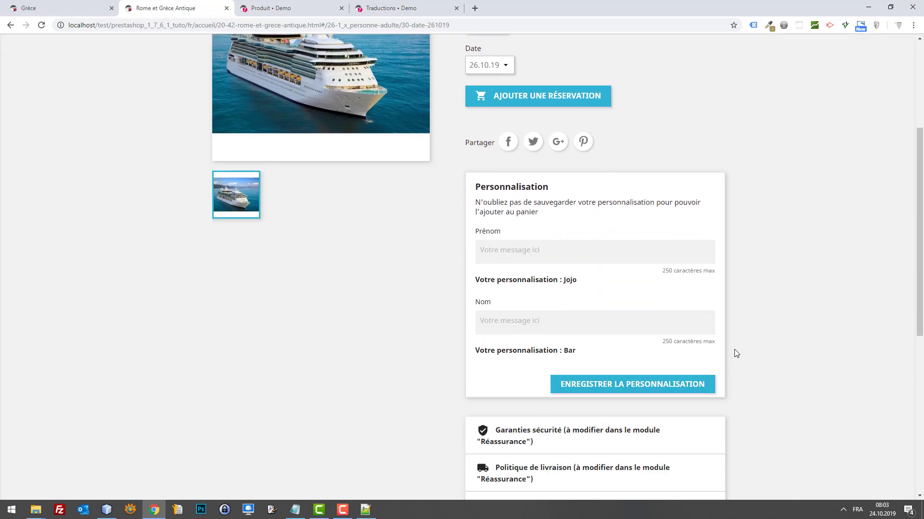
pyautogui.scroll(2, 584, 301)
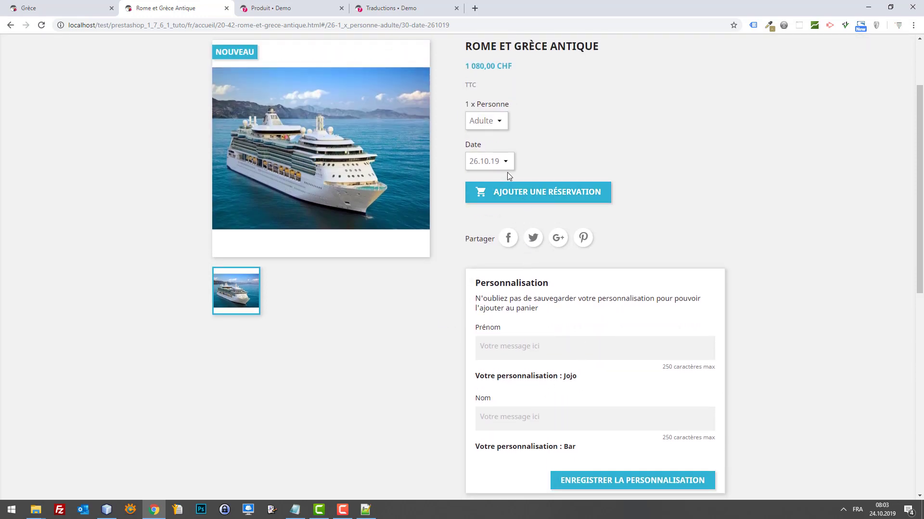
pyautogui.click(517, 192)
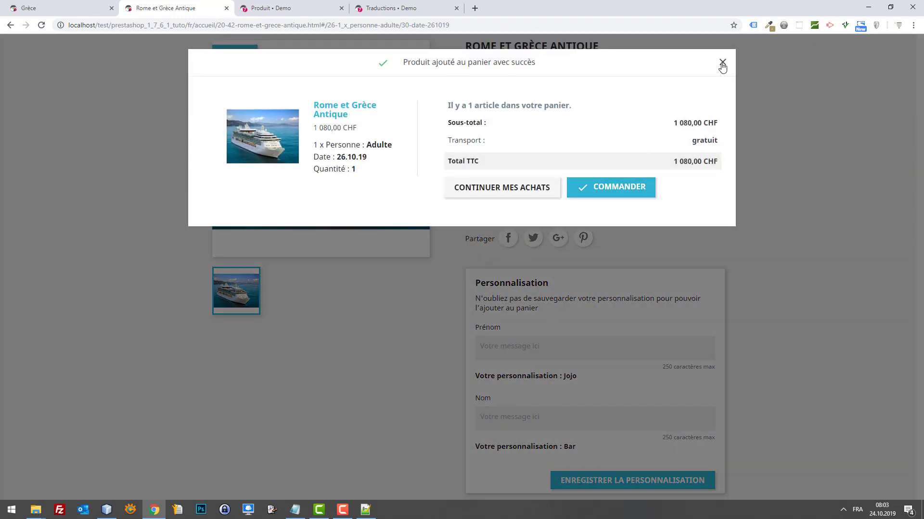
pyautogui.click(722, 64)
# Change the Personne option to Enfant, 26.10.19 at 540,00 CHF.
pyautogui.click(486, 121)
pyautogui.click(483, 143)
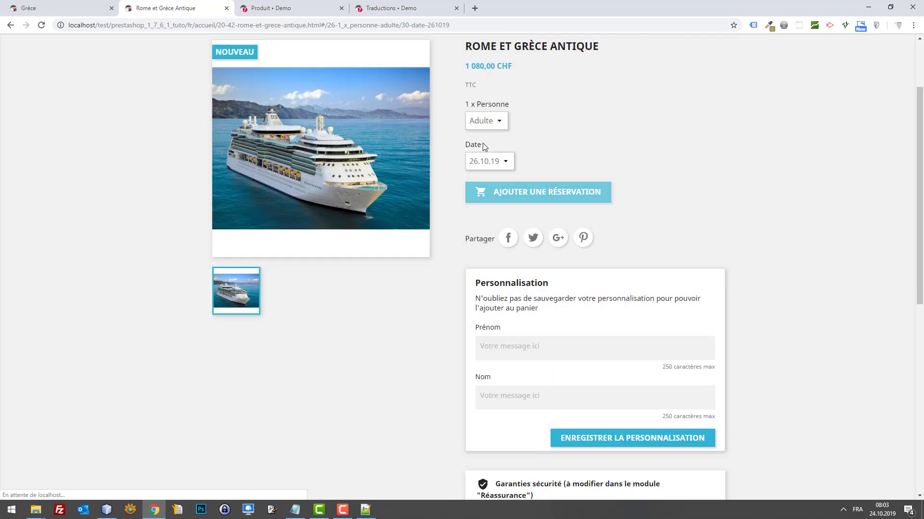
pyautogui.click(498, 122)
pyautogui.click(482, 147)
# Enter the child's first and last name and save the personalization.
pyautogui.click(527, 347)
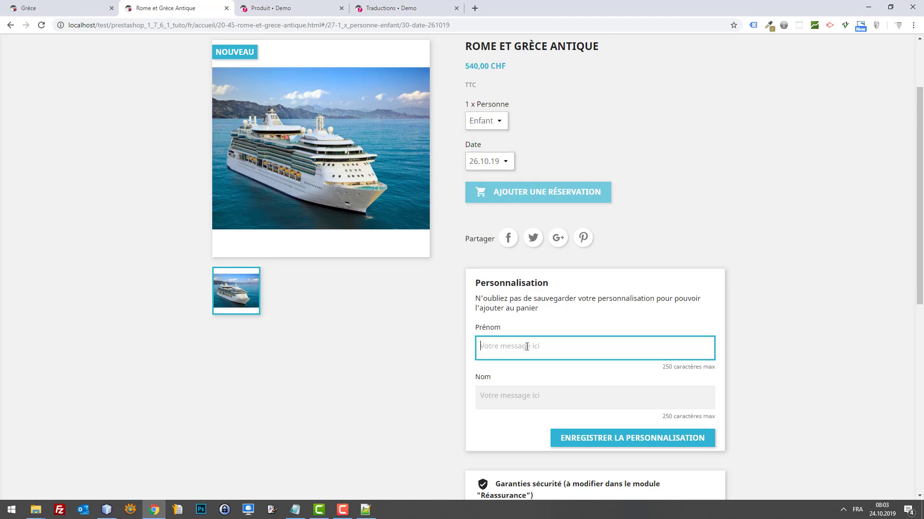
pyautogui.press('Tab')
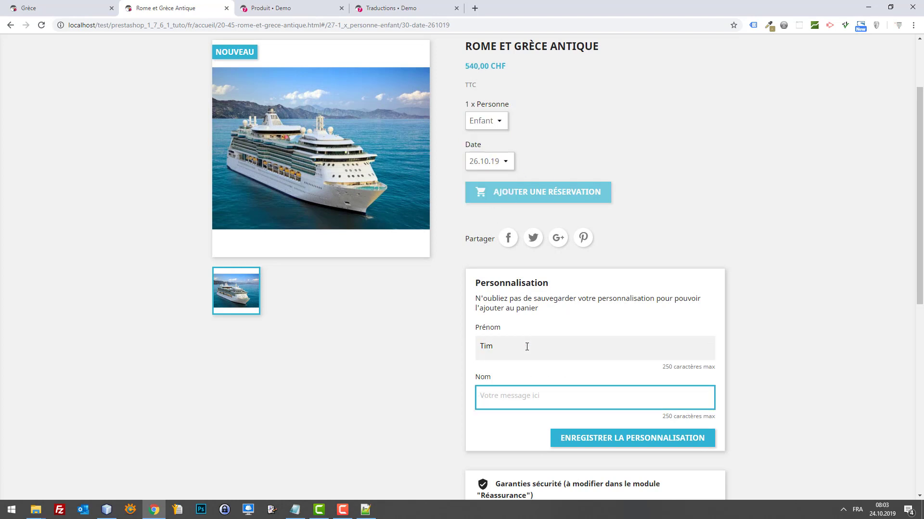
pyautogui.click(649, 445)
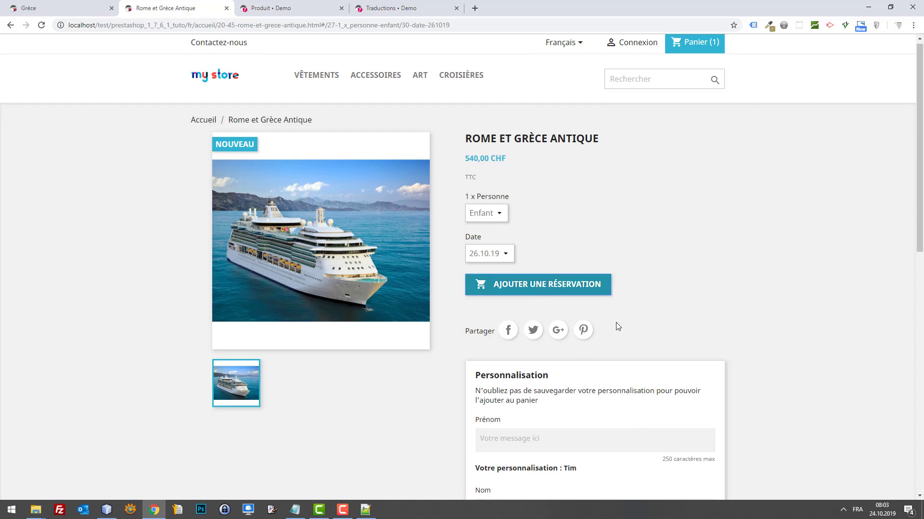
# Close the cart confirmation, now 2 items totalling 1 620,00 CHF, and return to the Prénom and Nom fields.
pyautogui.scroll(-4, 615, 323)
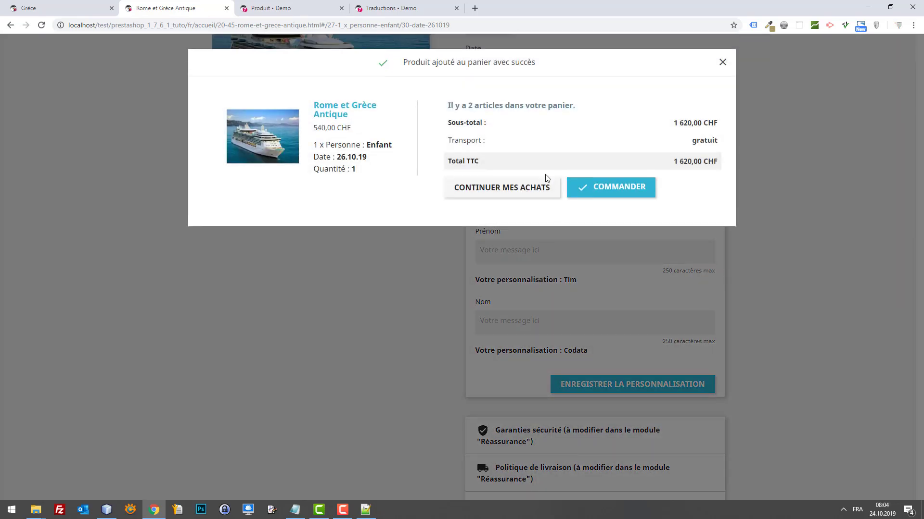
pyautogui.click(279, 285)
pyautogui.scroll(3, 510, 308)
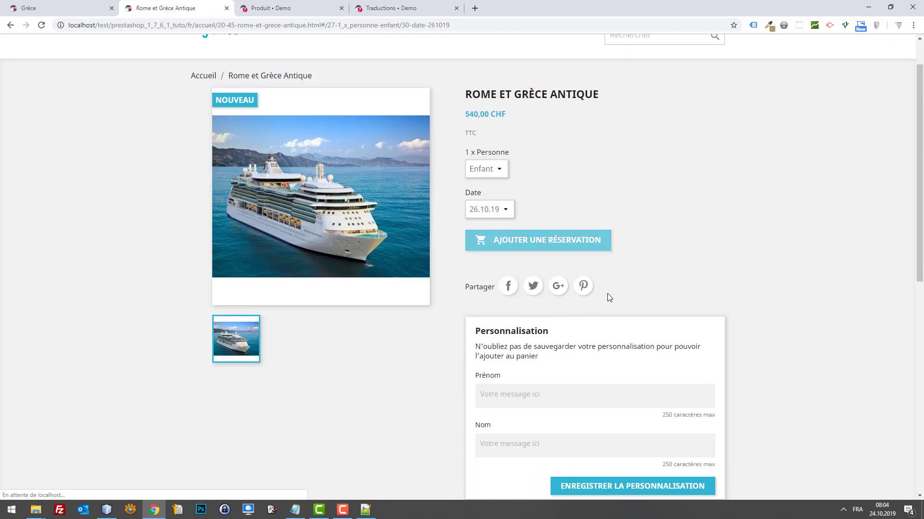
pyautogui.scroll(-1, 525, 320)
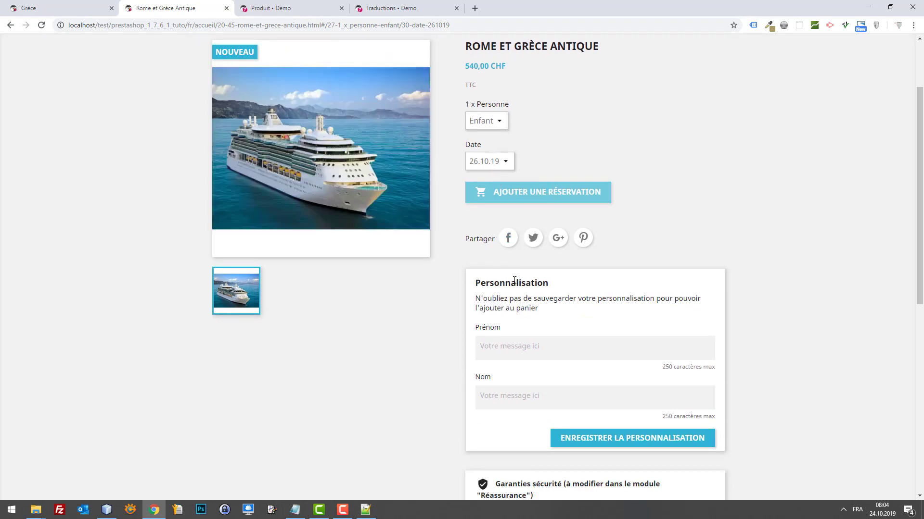
pyautogui.click(533, 358)
pyautogui.click(533, 404)
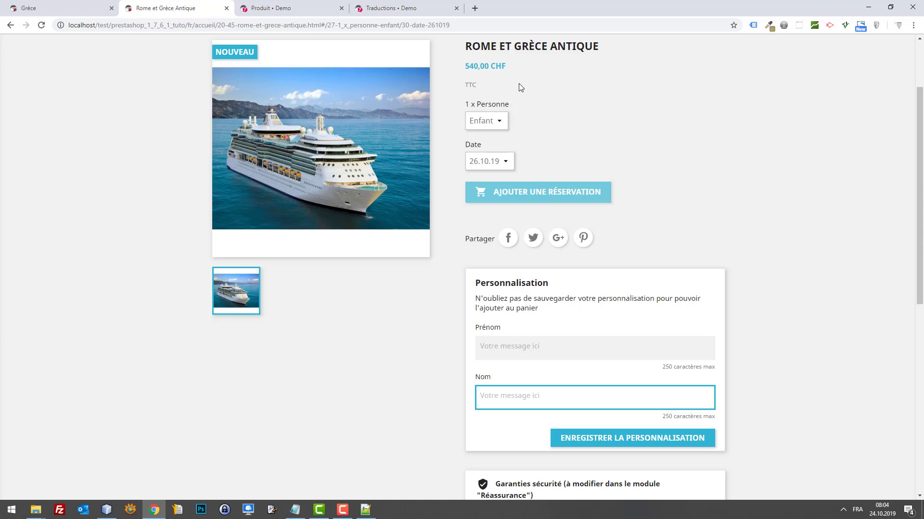
# Switch to the back office and open the Attributs list showing Taille, Couleur and Date.
pyautogui.click(272, 9)
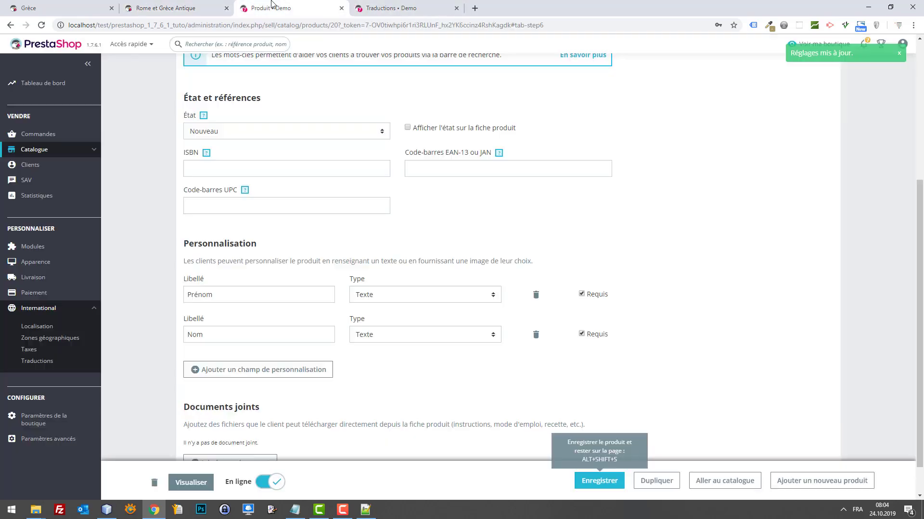
pyautogui.scroll(4, 135, 160)
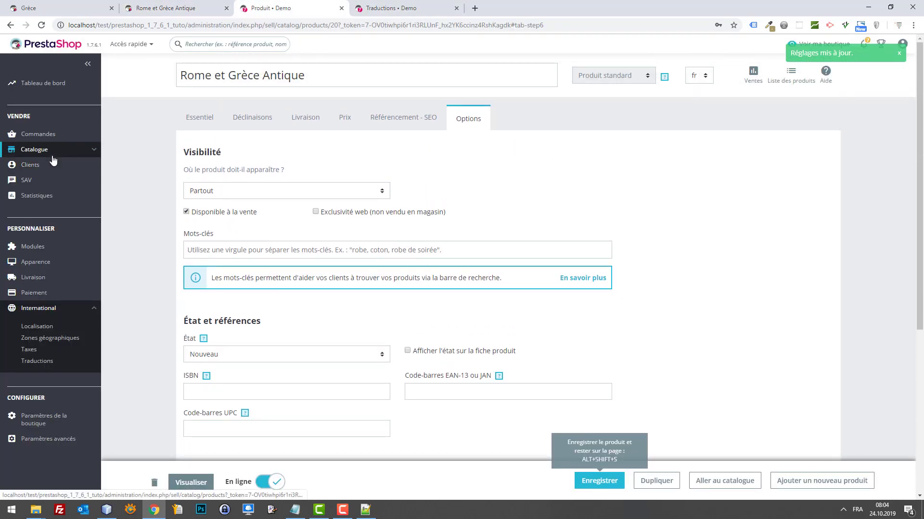
pyautogui.moveTo(49, 154)
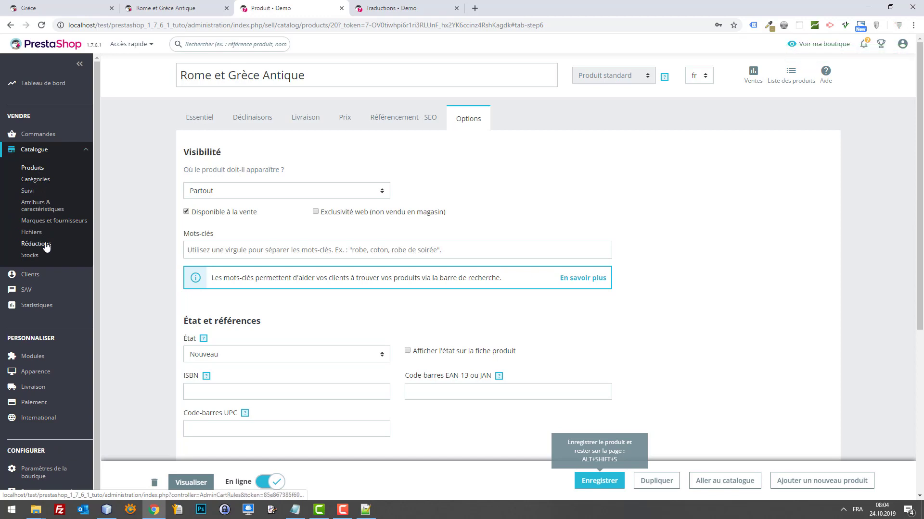
pyautogui.click(35, 169)
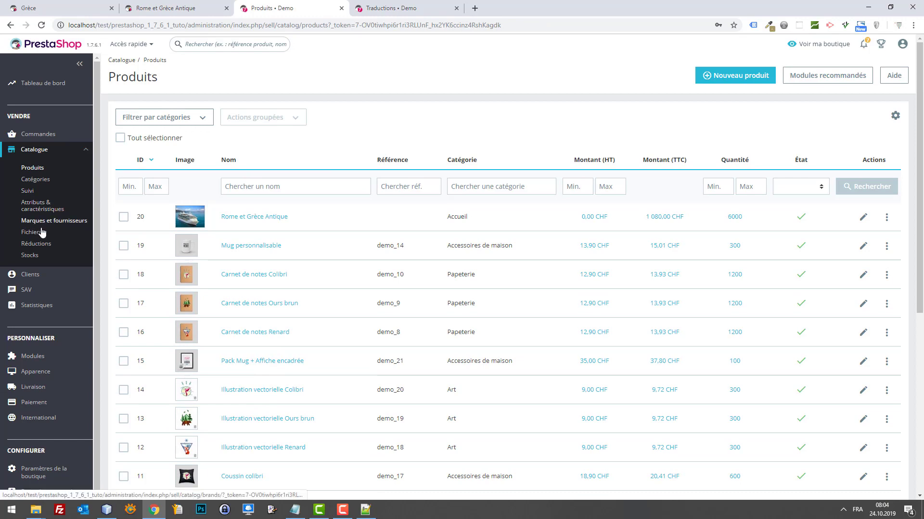
pyautogui.click(42, 203)
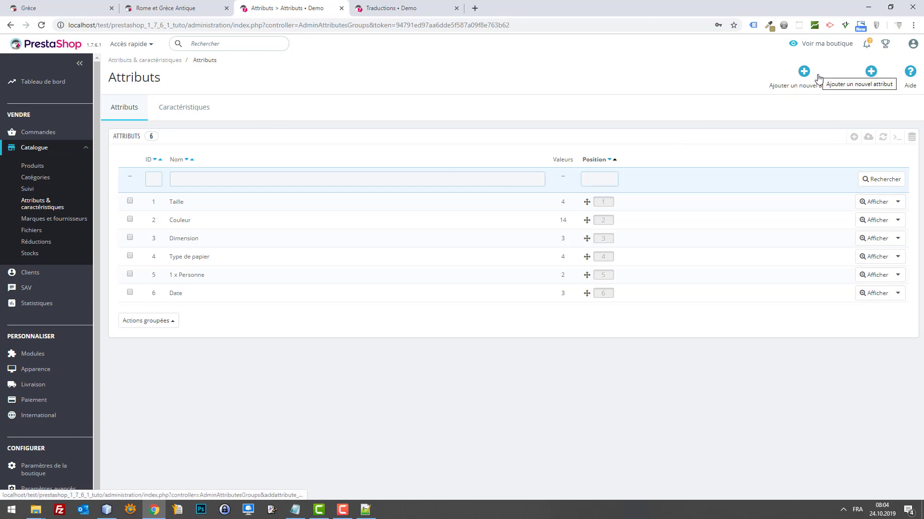
# Create an attribute named 'Durée du voyage', using the same text as its public name.
pyautogui.click(795, 74)
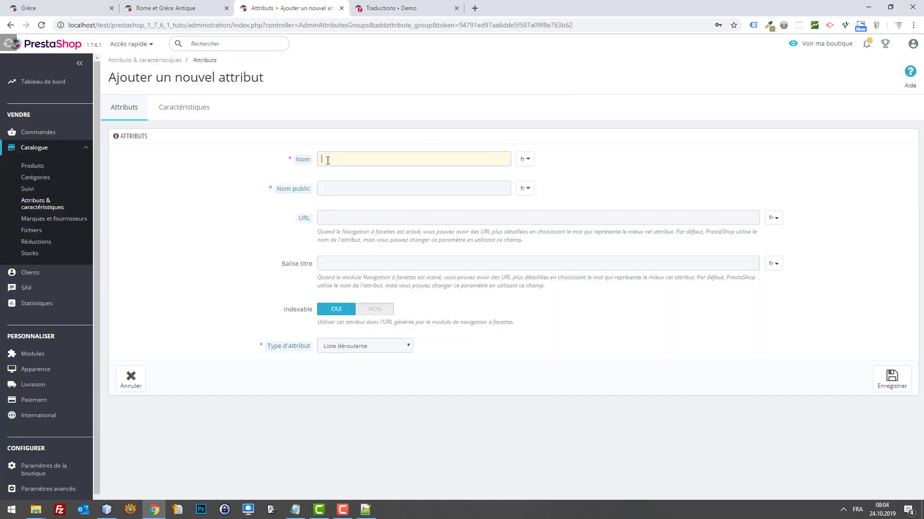
pyautogui.click(326, 160)
pyautogui.write('Durée du voyage')
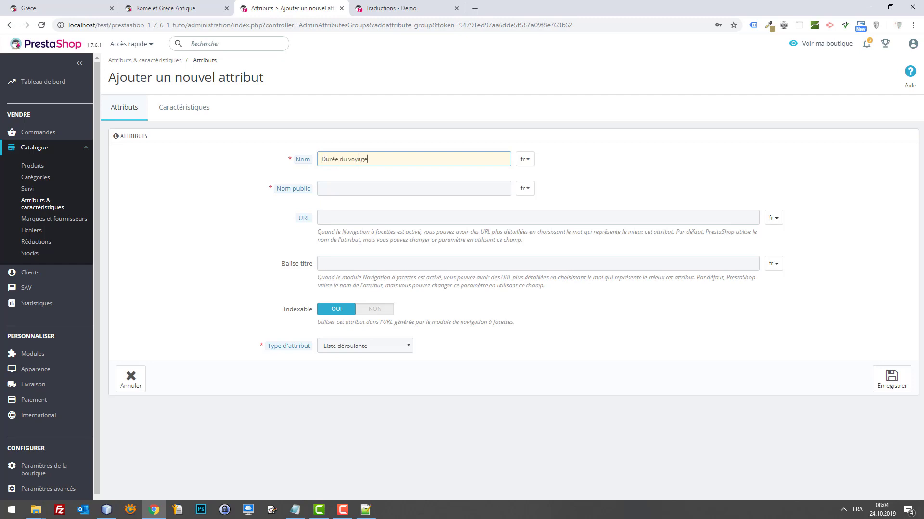
pyautogui.hotkey('ctrl', 'a')
pyautogui.hotkey('ctrl', 'c')
pyautogui.click(404, 182)
pyautogui.hotkey('ctrl', 'v')
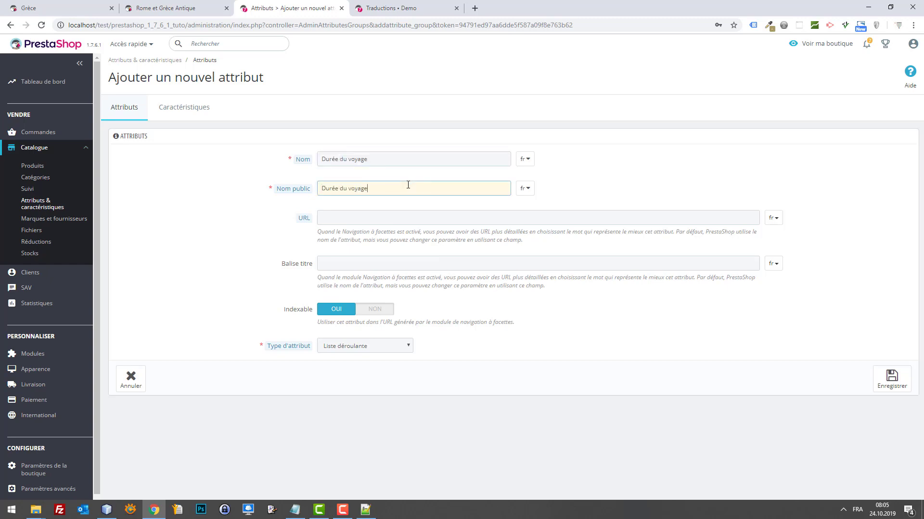
pyautogui.click(907, 389)
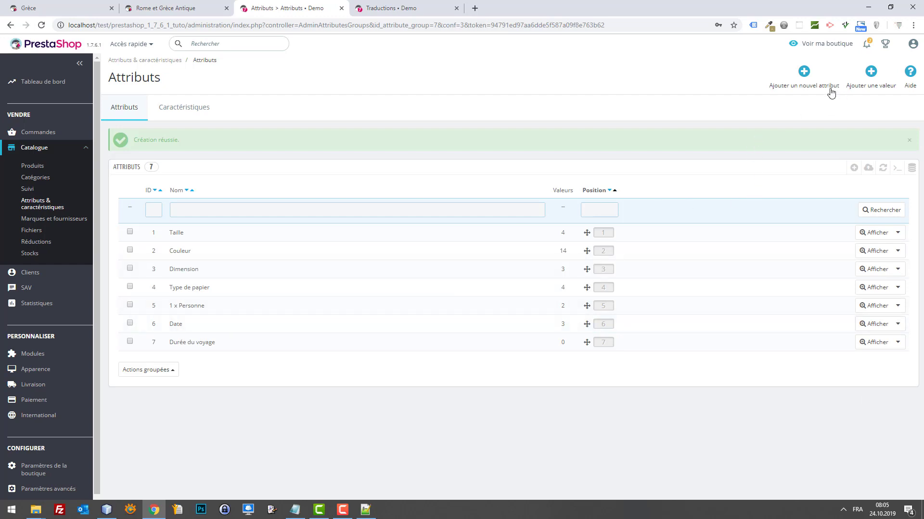
# Add the values '3 jours' and '7 jours' to the Durée du voyage attribute.
pyautogui.click(866, 70)
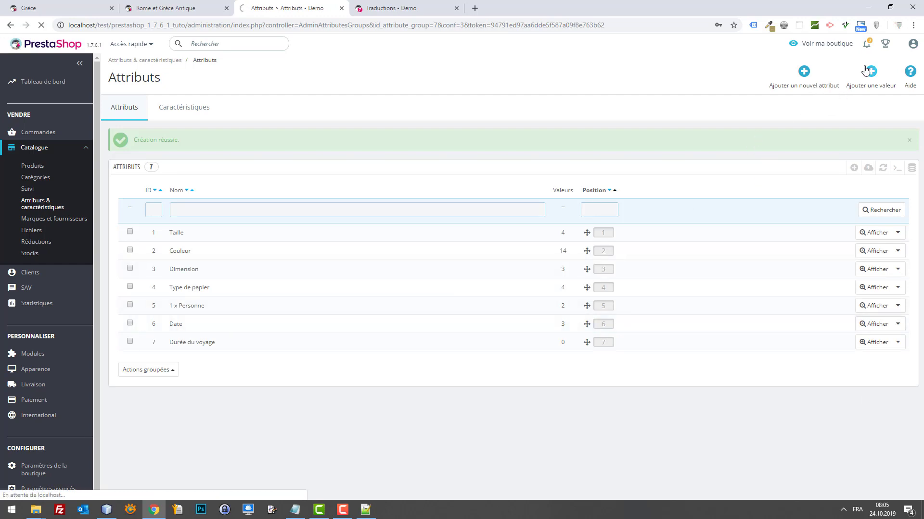
pyautogui.click(382, 180)
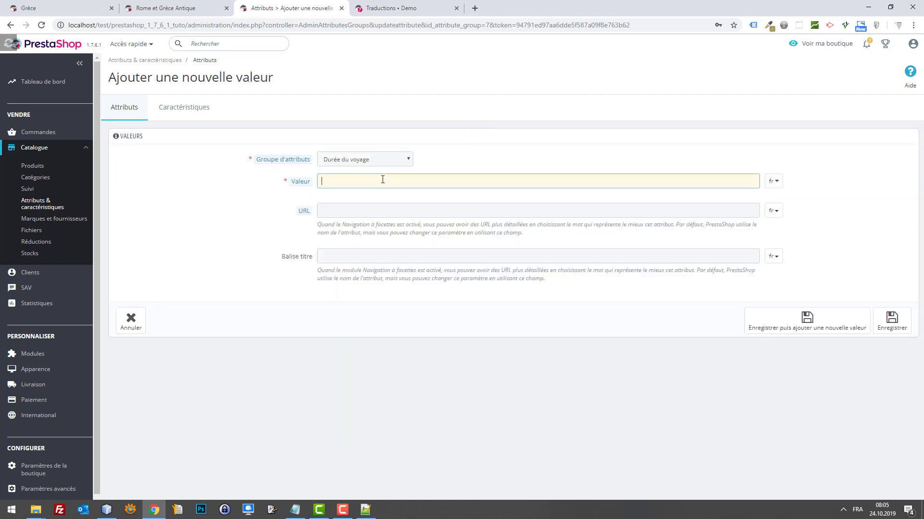
pyautogui.write('3 jours')
pyautogui.tripleClick(336, 179)
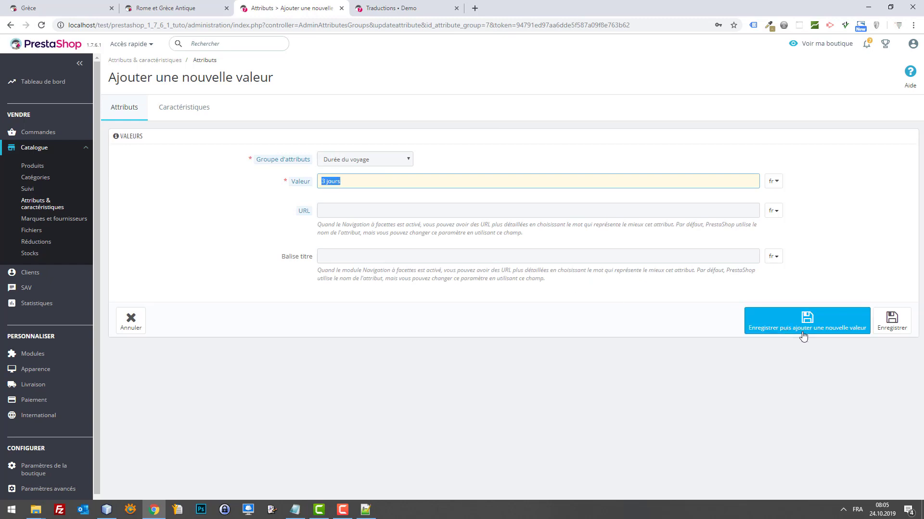
pyautogui.click(820, 330)
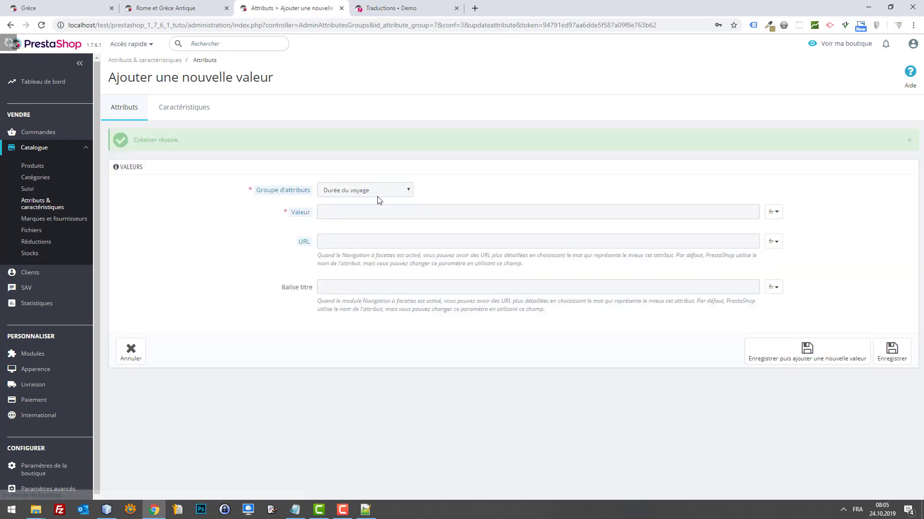
pyautogui.click(384, 208)
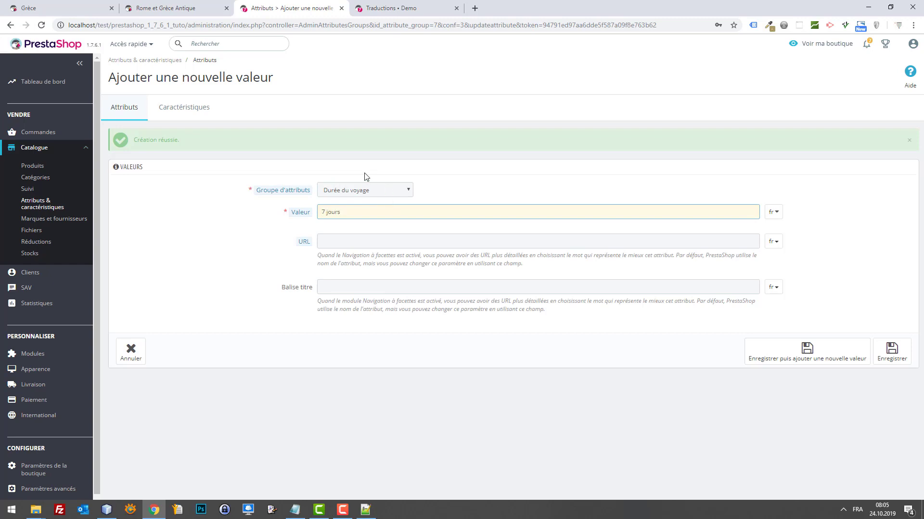
pyautogui.click(891, 351)
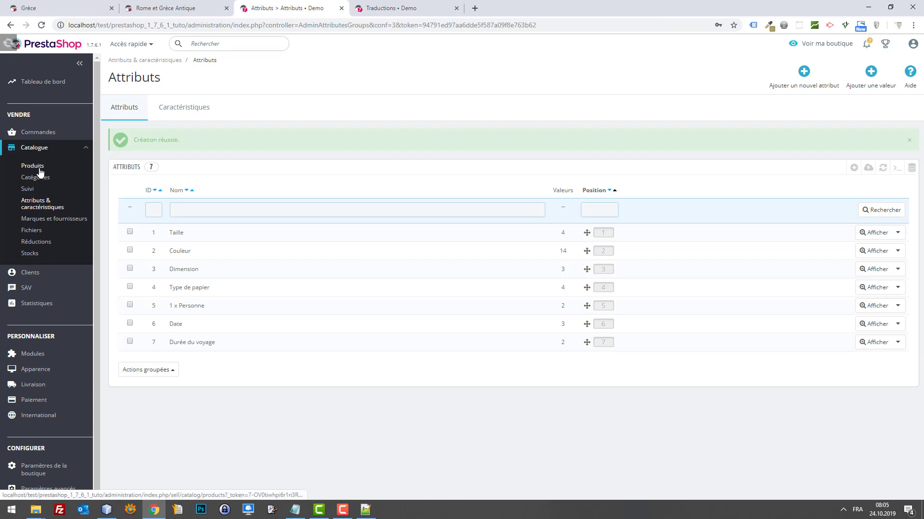
pyautogui.click(40, 168)
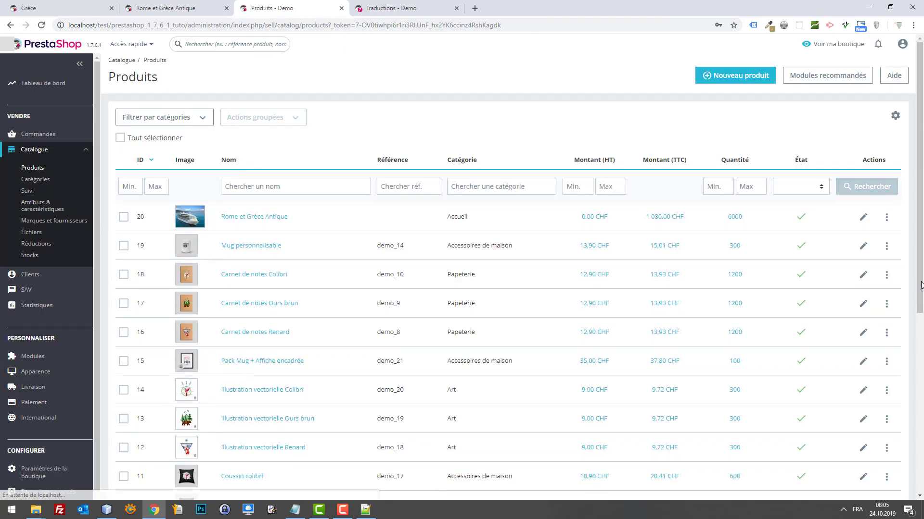
# Edit product 20 and add an empty feature row without choosing a feature.
pyautogui.click(862, 217)
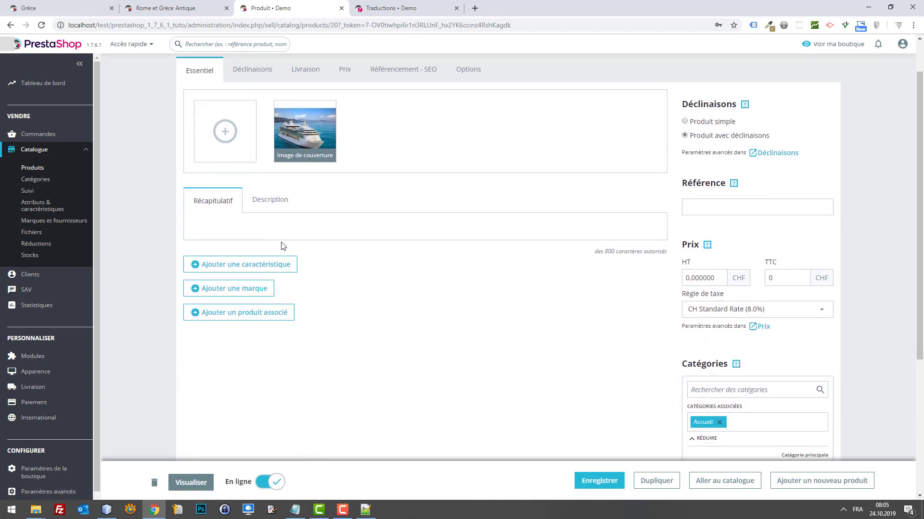
pyautogui.click(266, 300)
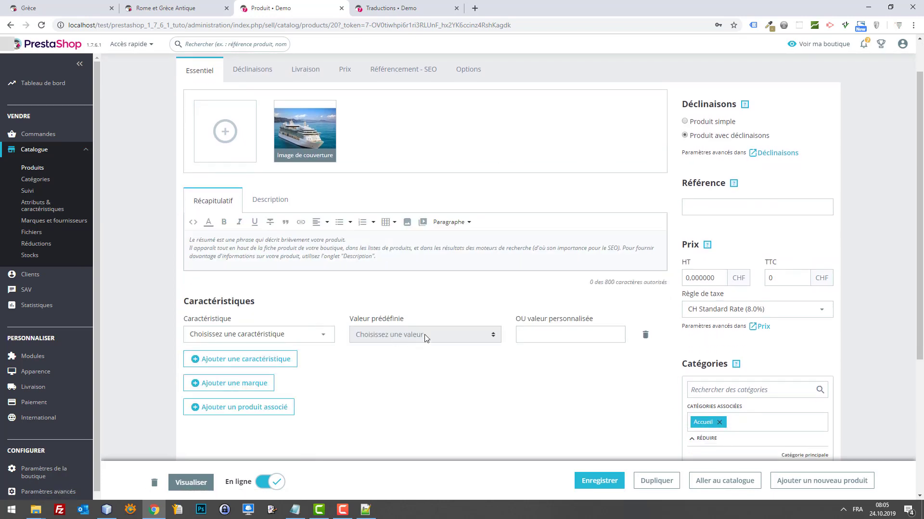
pyautogui.click(316, 334)
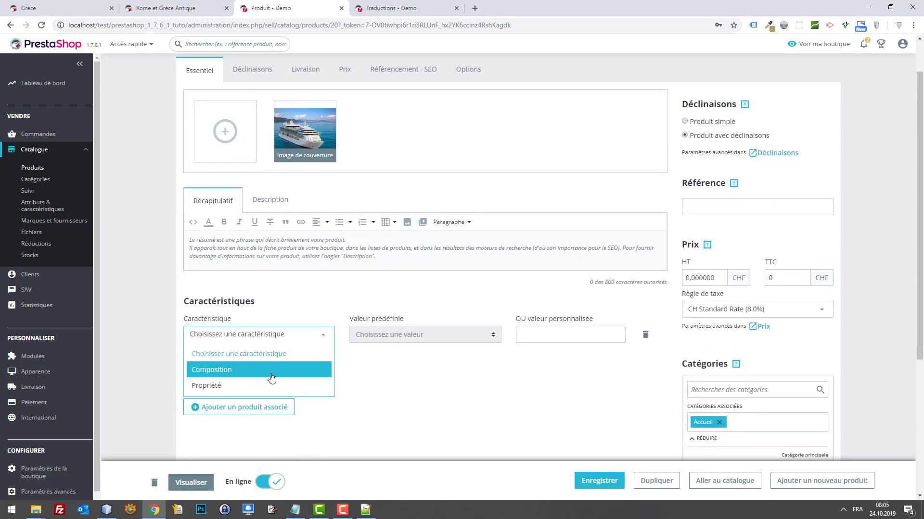
pyautogui.click(295, 321)
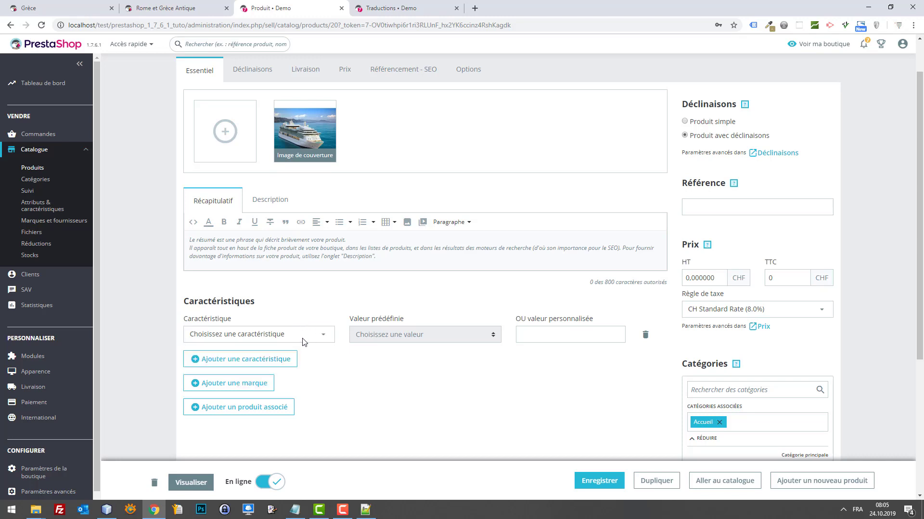
# Open Attributs & caractéristiques in a new browser tab.
pyautogui.rightClick(43, 207)
pyautogui.click(66, 214)
pyautogui.click(395, 7)
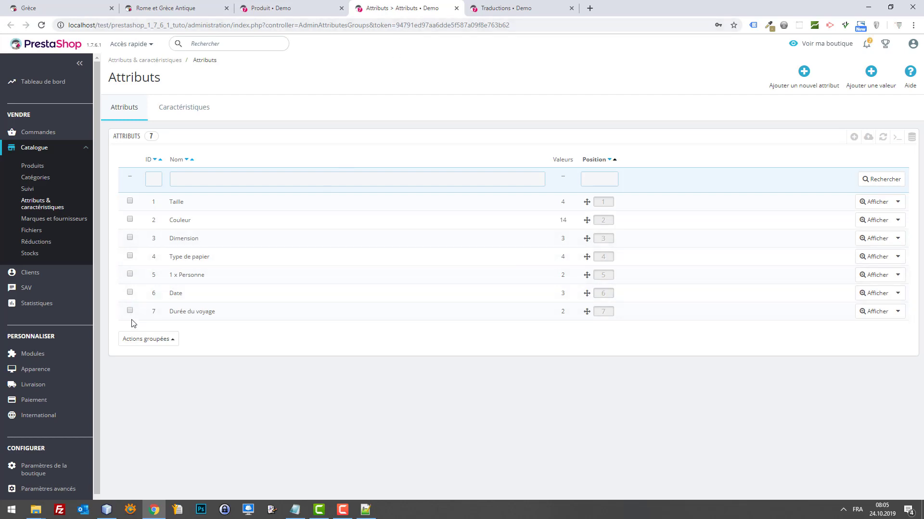
# Delete the Durée du voyage attribute and start a new feature from the Caractéristiques list.
pyautogui.click(898, 311)
pyautogui.click(848, 350)
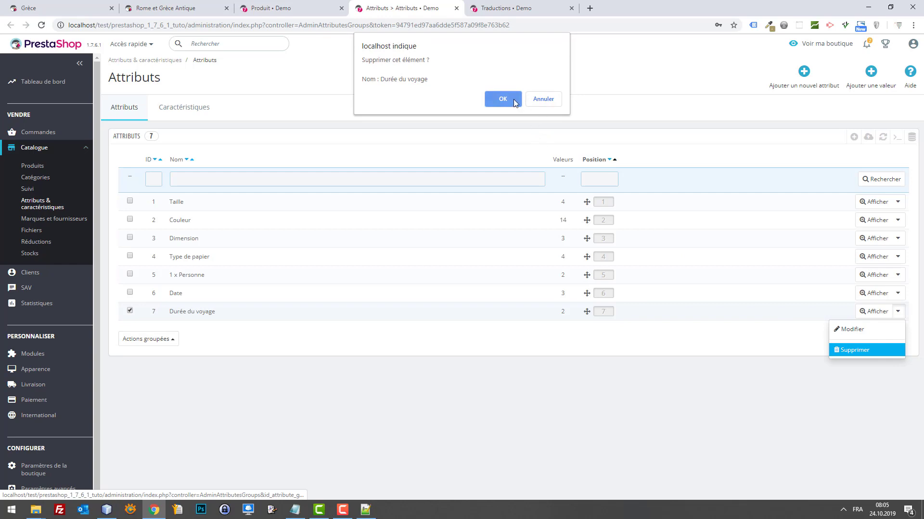
pyautogui.click(502, 99)
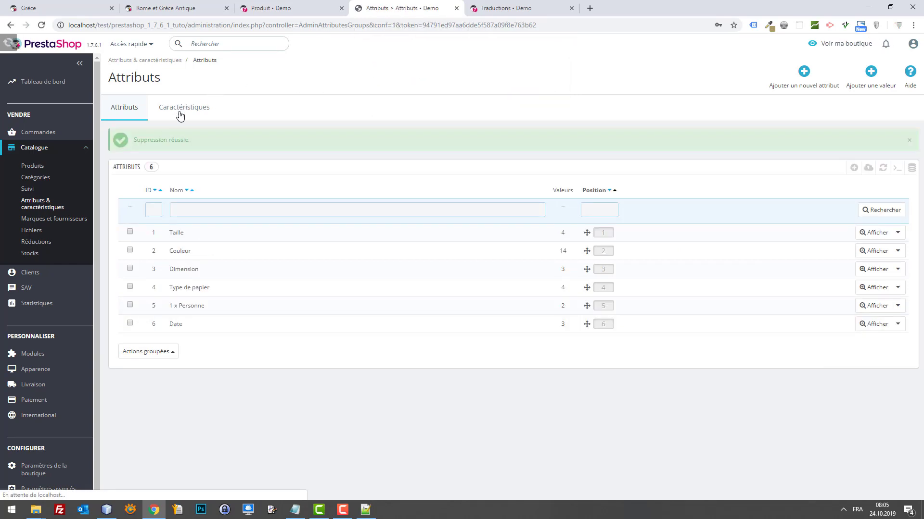
pyautogui.click(186, 109)
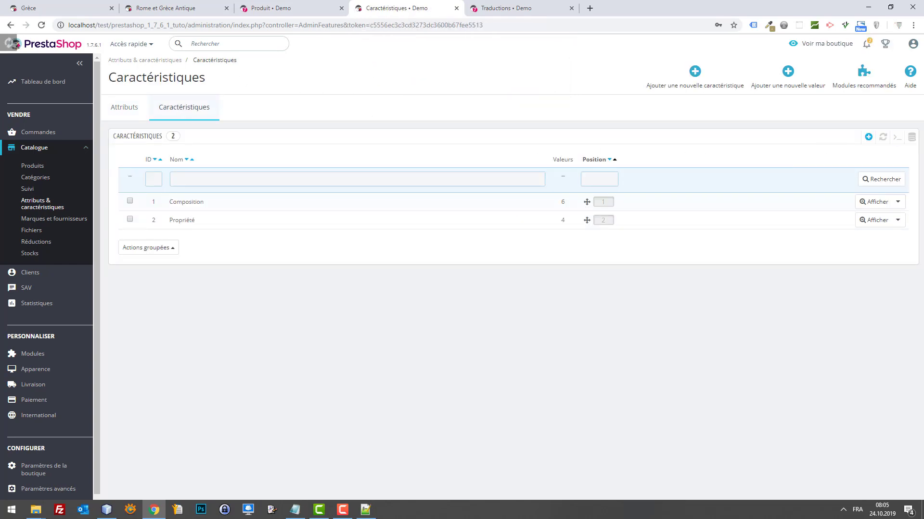
pyautogui.click(869, 138)
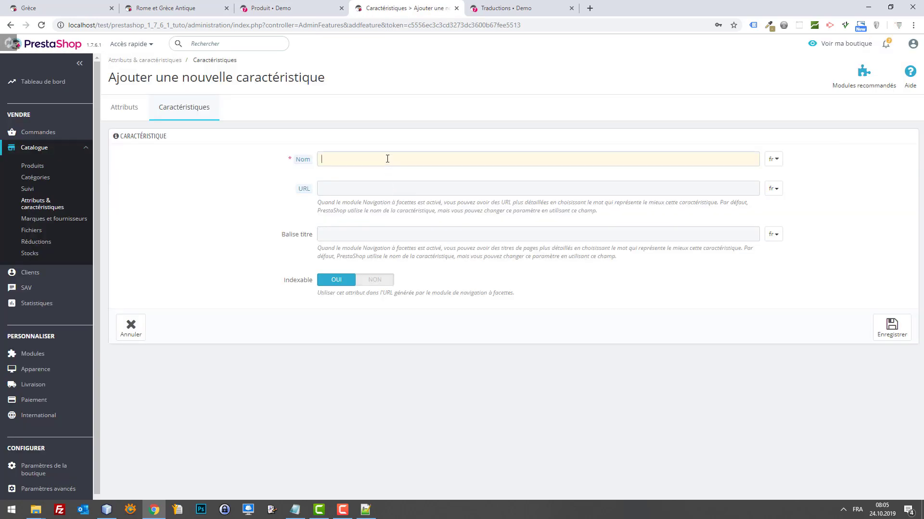
# Create a feature named 'Durée du voyage'.
pyautogui.click(386, 157)
pyautogui.write('Dur')
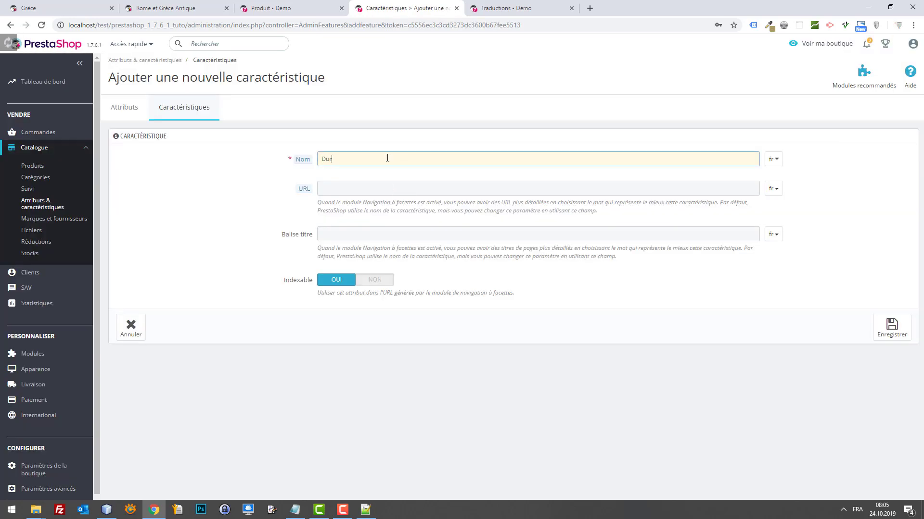
pyautogui.write('ée du voyage')
pyautogui.click(894, 335)
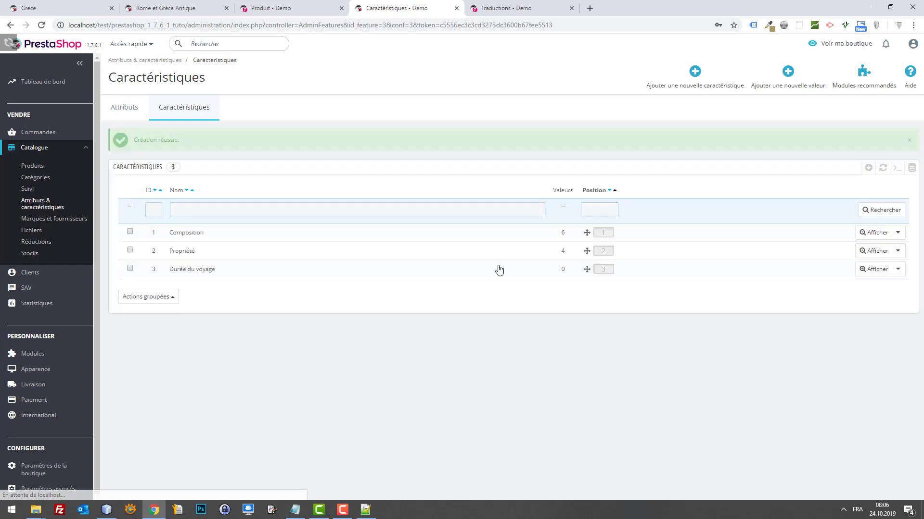
# Add the feature values '3 jours' and '7 jours', then reload the product editor.
pyautogui.click(815, 85)
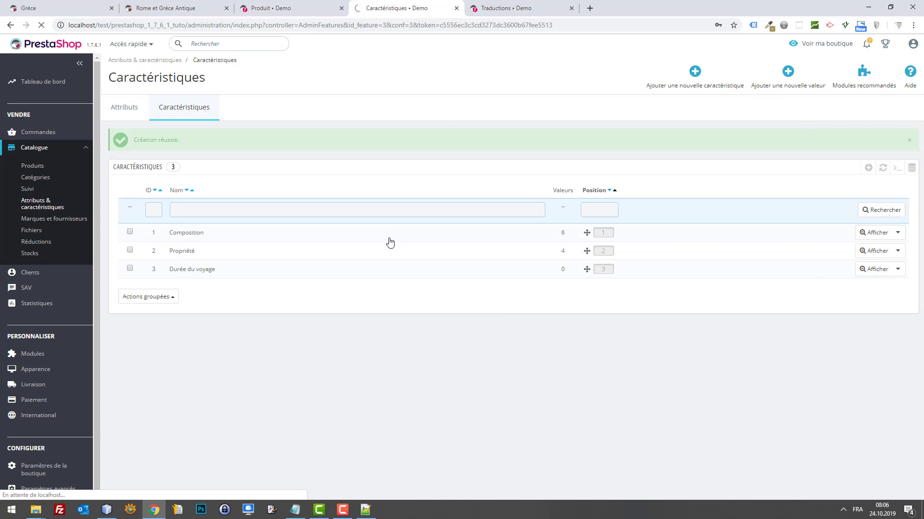
pyautogui.click(380, 180)
pyautogui.write('3')
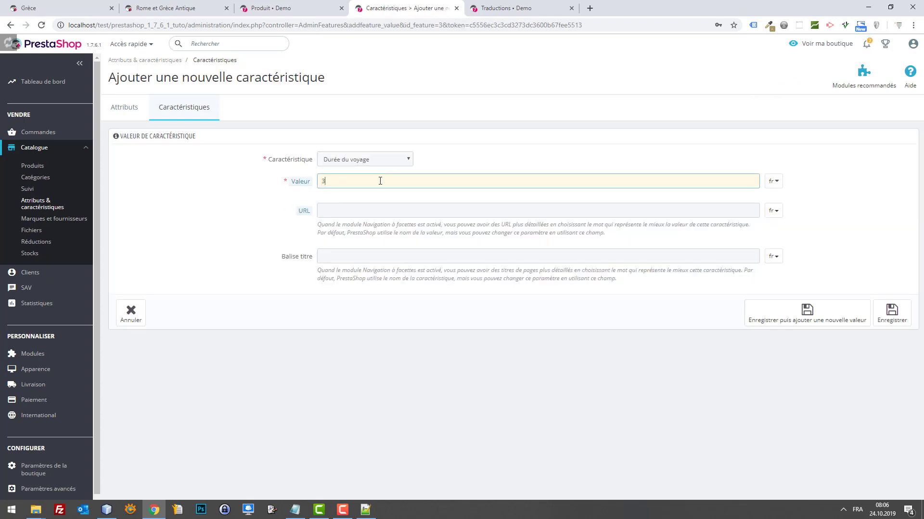
pyautogui.write(' jours')
pyautogui.hotkey('ctrl', 'a')
pyautogui.click(801, 313)
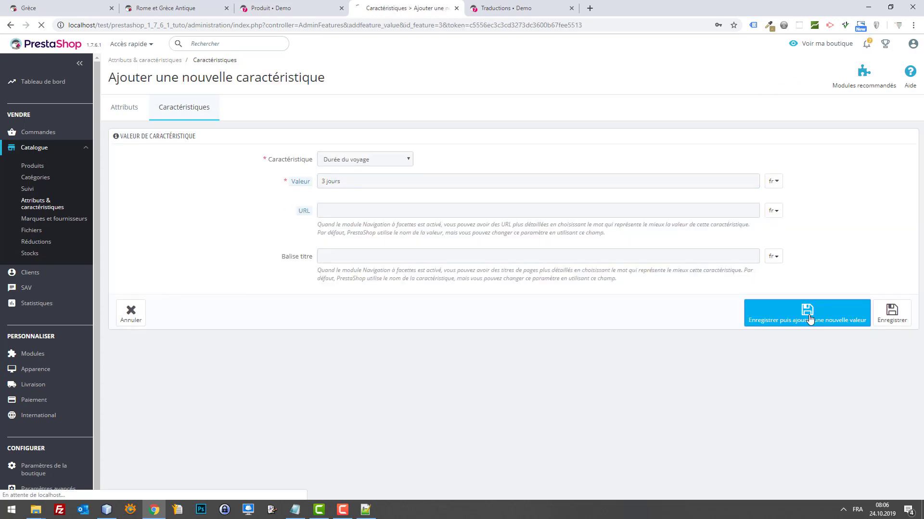
pyautogui.click(324, 179)
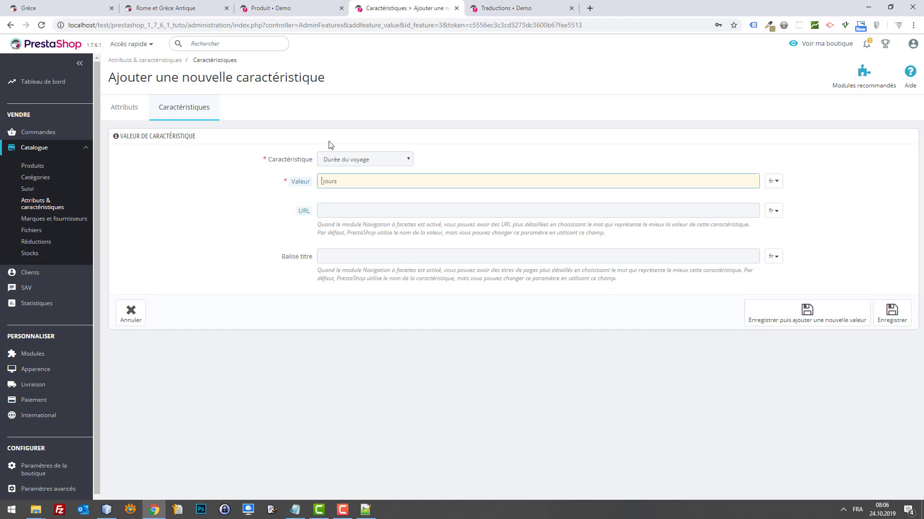
pyautogui.click(892, 312)
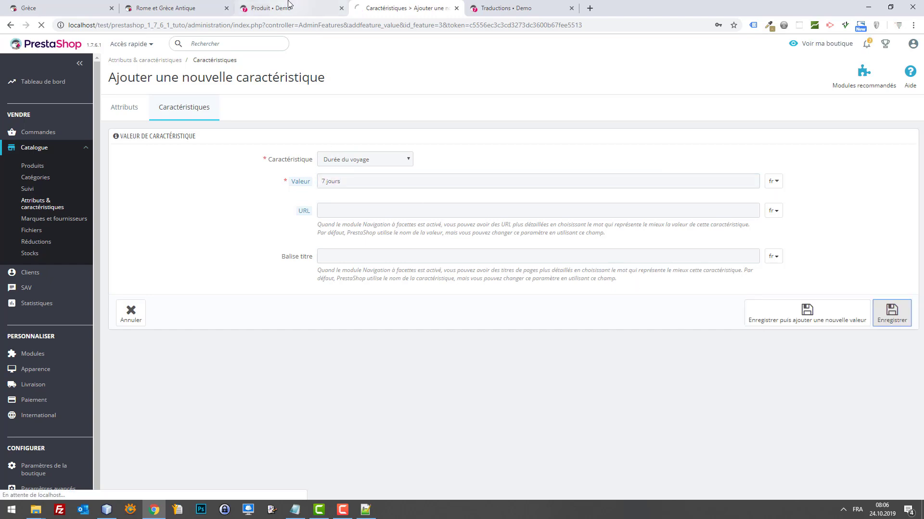
pyautogui.click(288, 7)
pyautogui.press('F5')
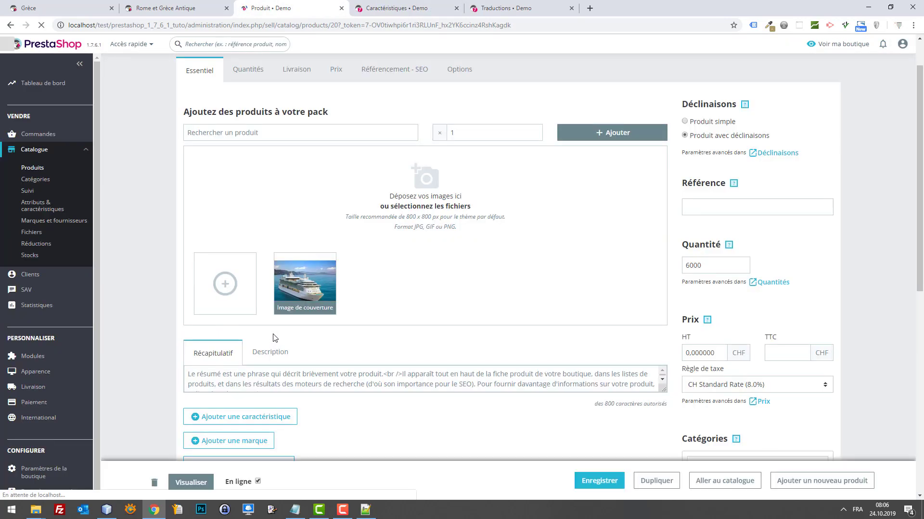
# Give Rome et Grèce Antique the feature Durée du voyage = 3 jours and save.
pyautogui.scroll(-1, 257, 384)
pyautogui.click(240, 216)
pyautogui.click(246, 247)
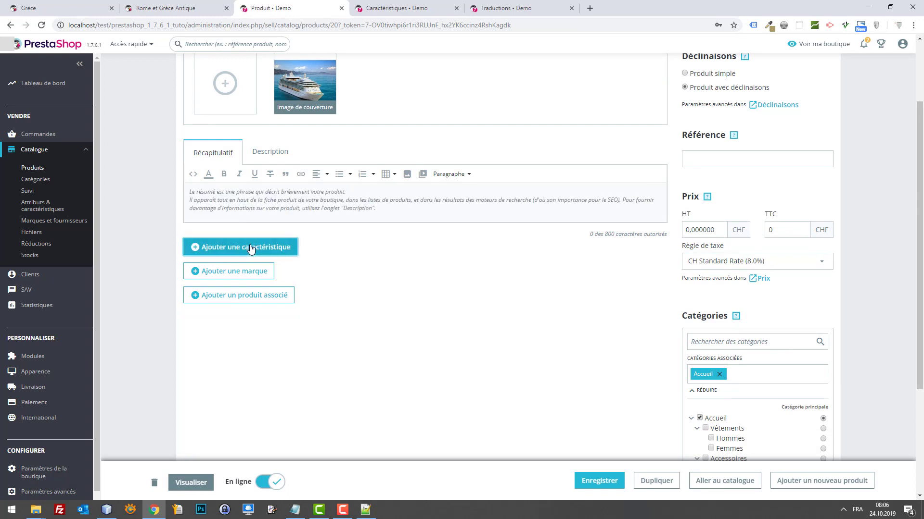
pyautogui.click(263, 286)
pyautogui.click(260, 353)
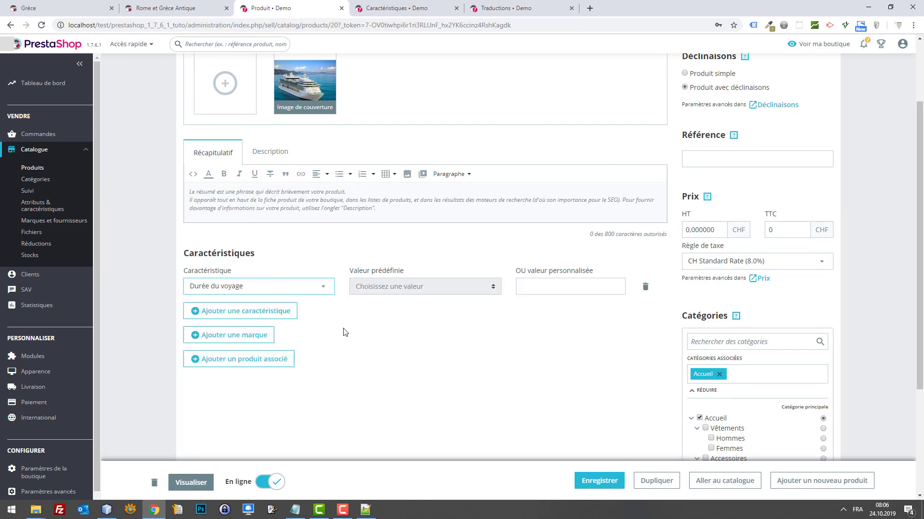
pyautogui.click(414, 287)
pyautogui.click(405, 313)
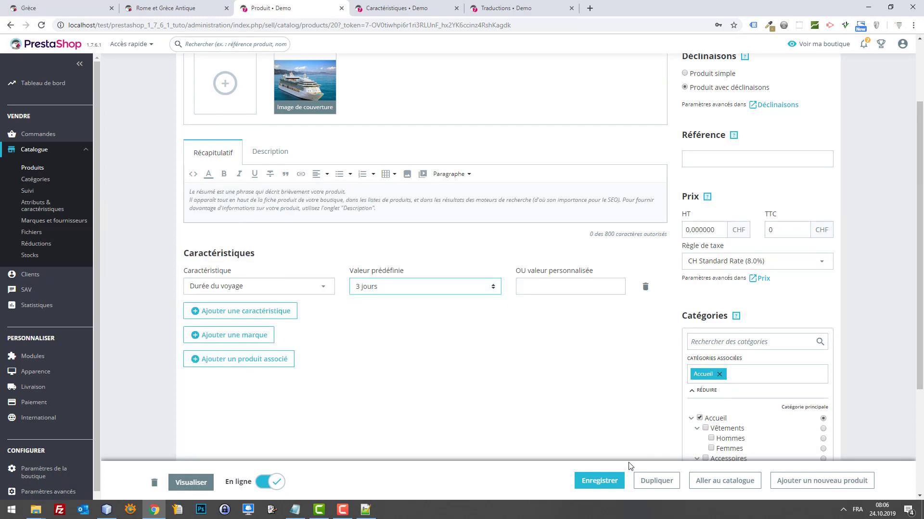
pyautogui.click(601, 481)
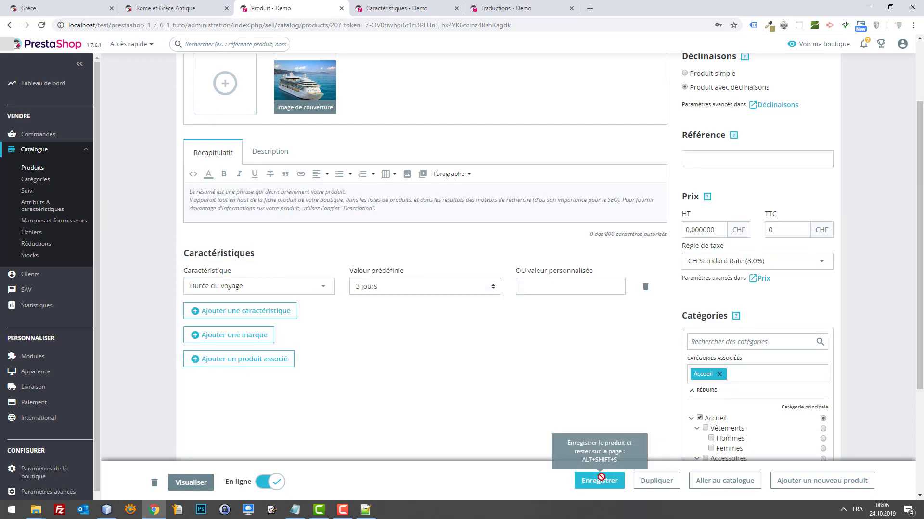
pyautogui.click(43, 169)
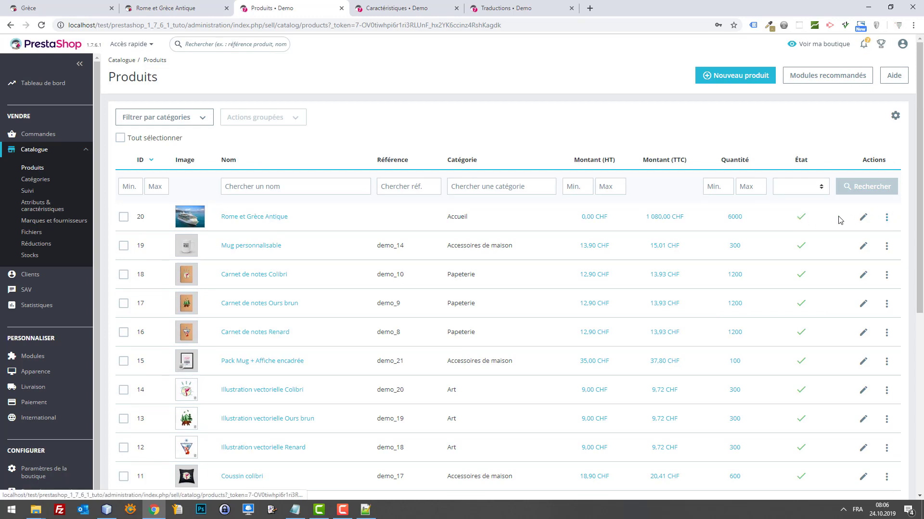
# Duplicate Rome et Grèce Antique and remove the 'copy of' prefix from the copy's name.
pyautogui.click(886, 218)
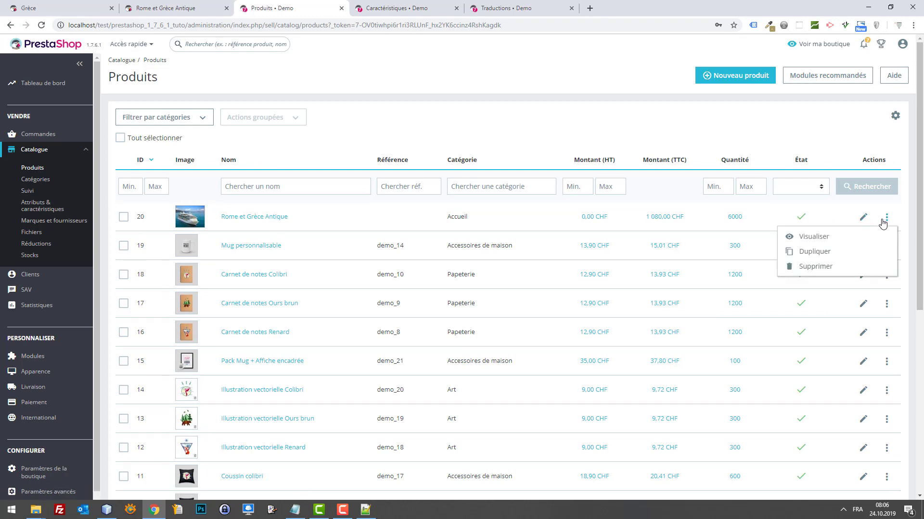
pyautogui.click(815, 252)
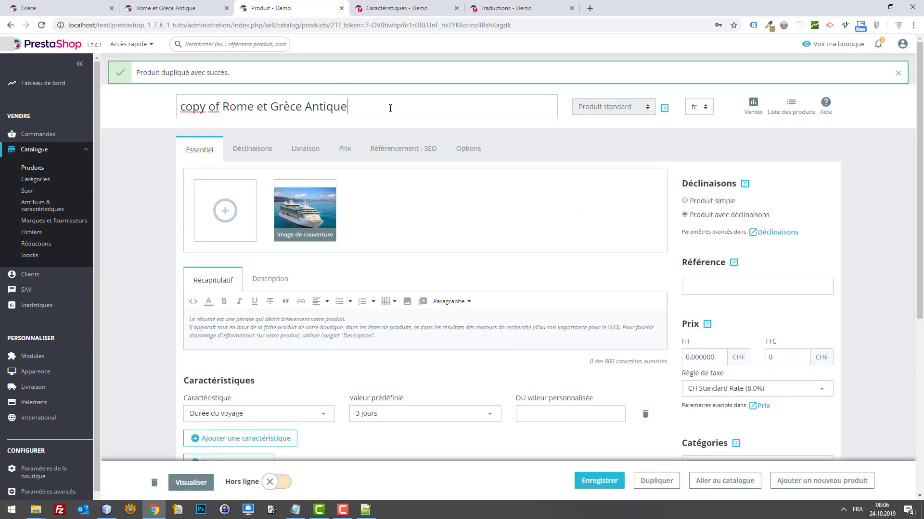
pyautogui.click(293, 98)
pyautogui.moveTo(217, 107); pyautogui.dragTo(180, 107)
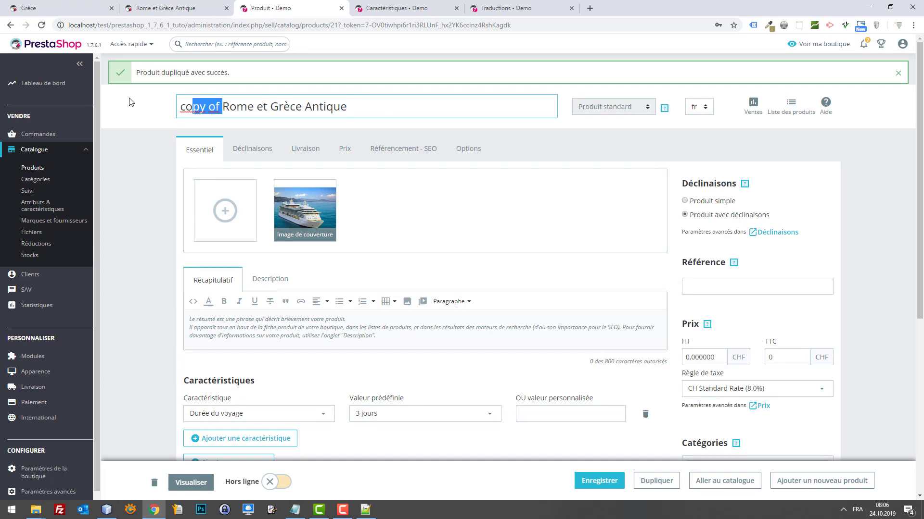
pyautogui.press('BackSpace')
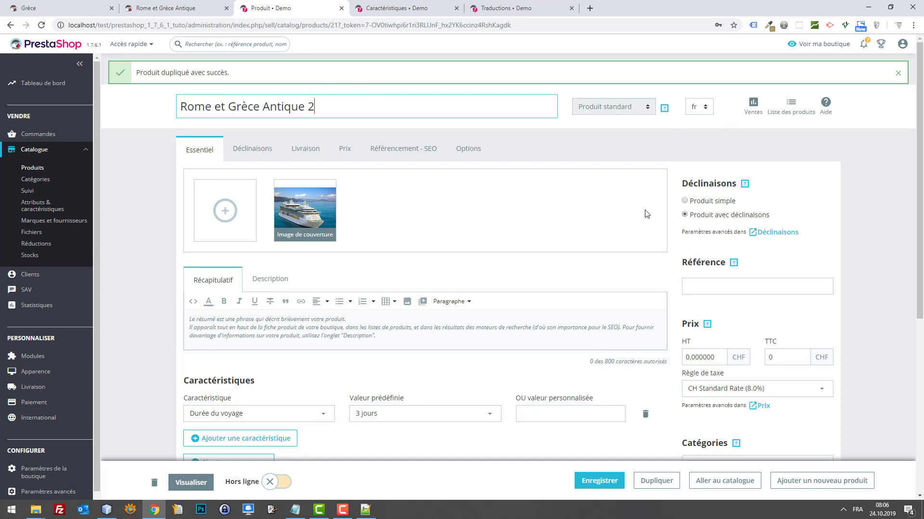
# Set the copy's Durée du voyage to 7 jours and save it as Rome et Grèce Antique 2.
pyautogui.scroll(-6, 371, 324)
pyautogui.scroll(3, 381, 305)
pyautogui.click(414, 270)
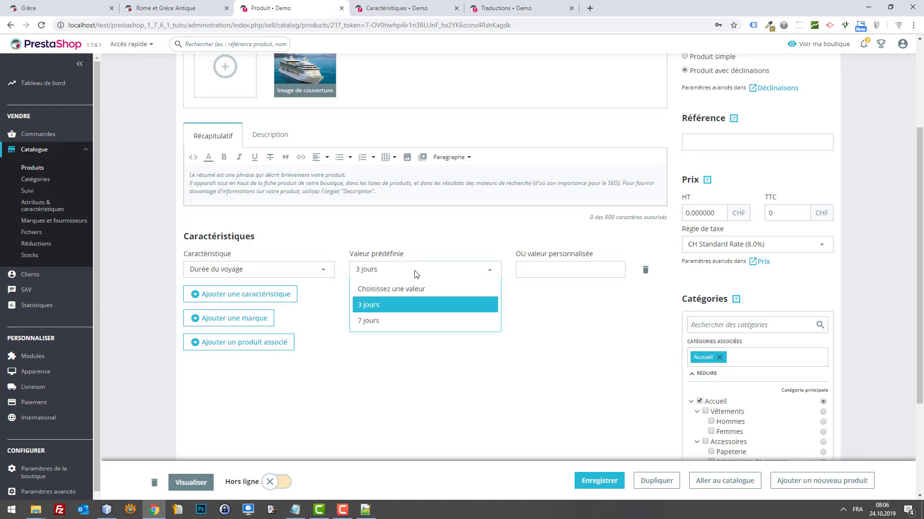
pyautogui.click(415, 321)
pyautogui.click(586, 479)
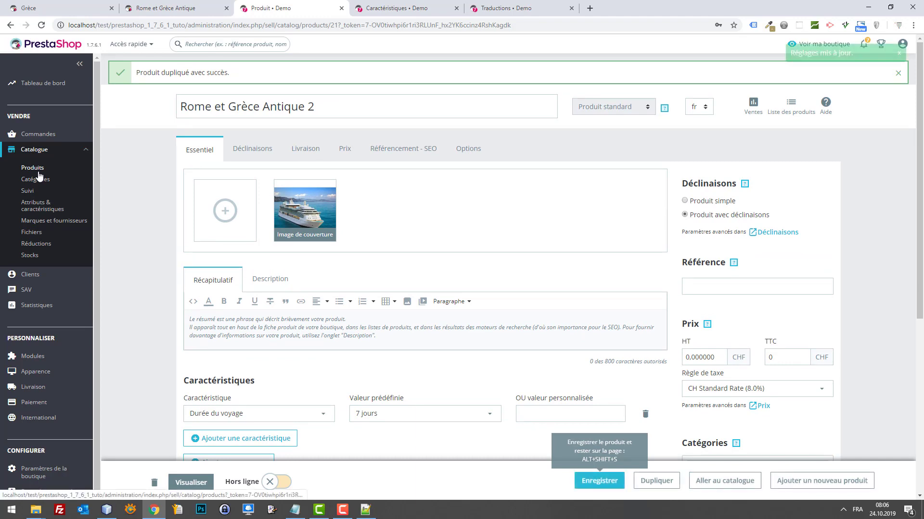
pyautogui.click(250, 105)
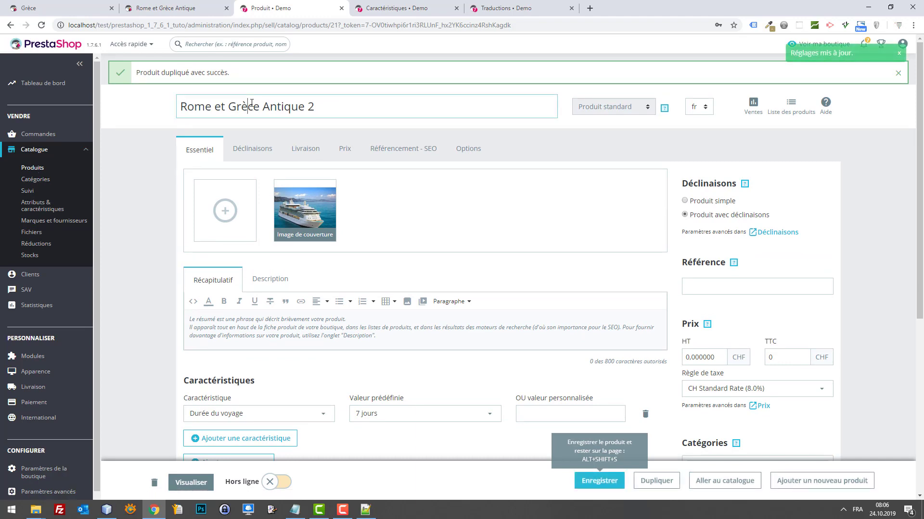
pyautogui.click(220, 107)
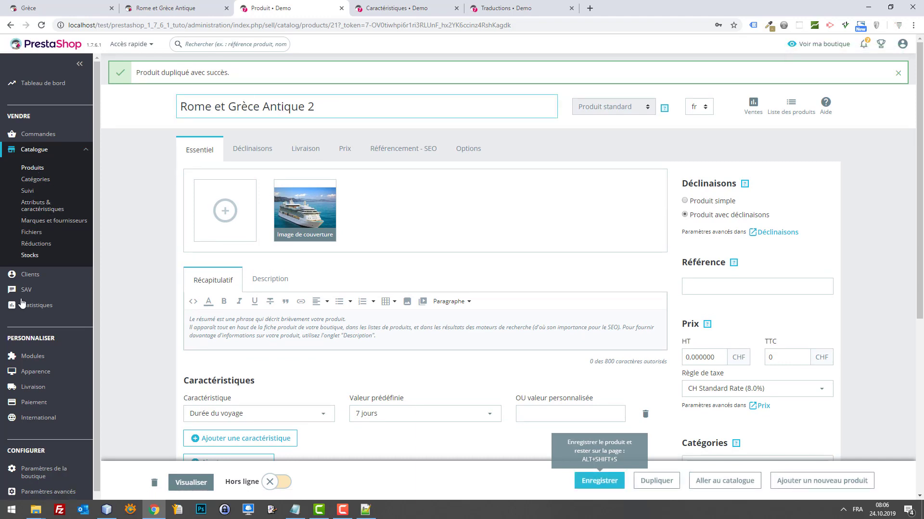
pyautogui.click(37, 356)
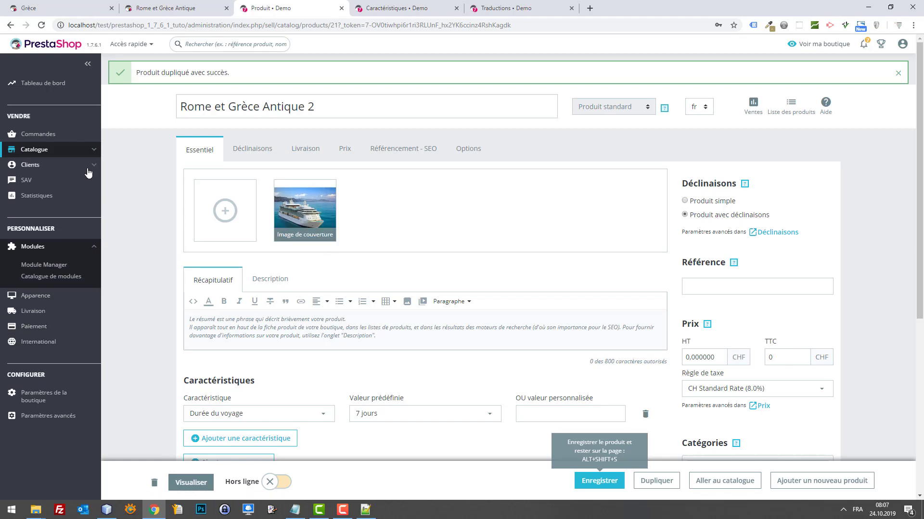
pyautogui.click(35, 150)
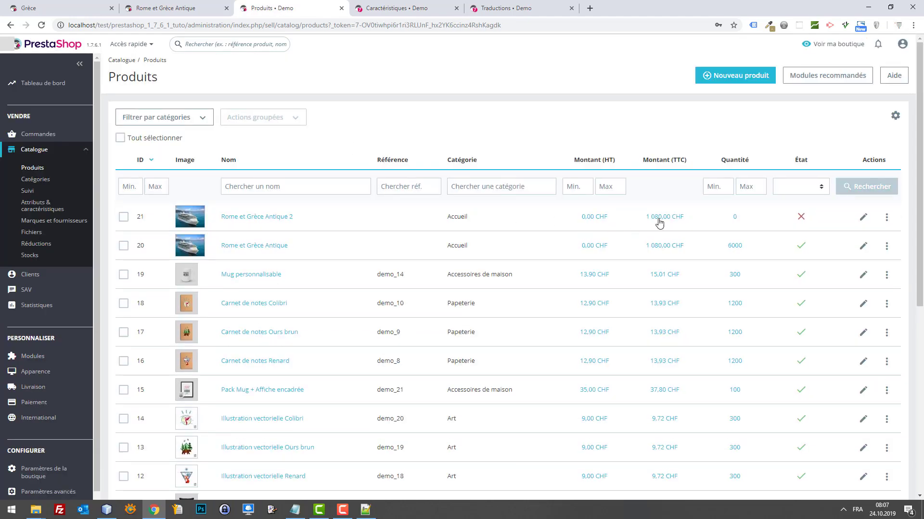
# Put Rome et Grèce Antique 2 online, view the storefront Croisières category, then edit product 20.
pyautogui.click(805, 218)
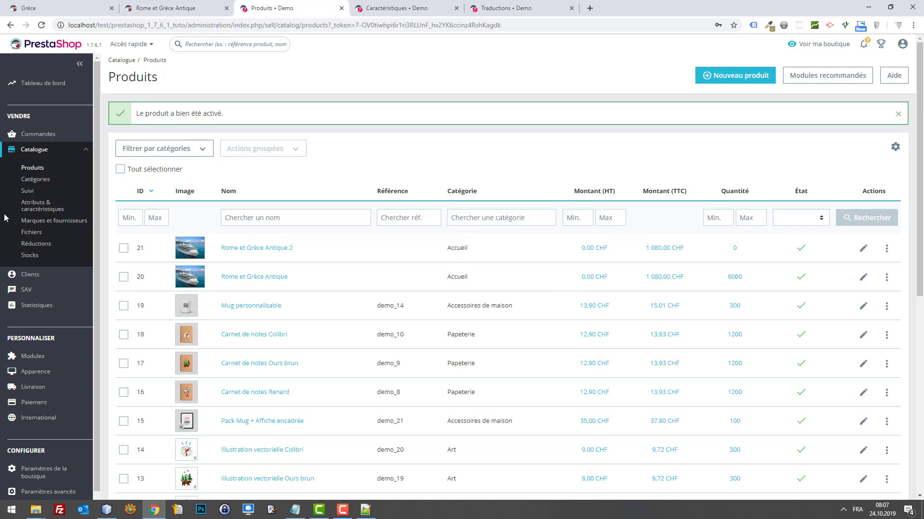
pyautogui.click(162, 5)
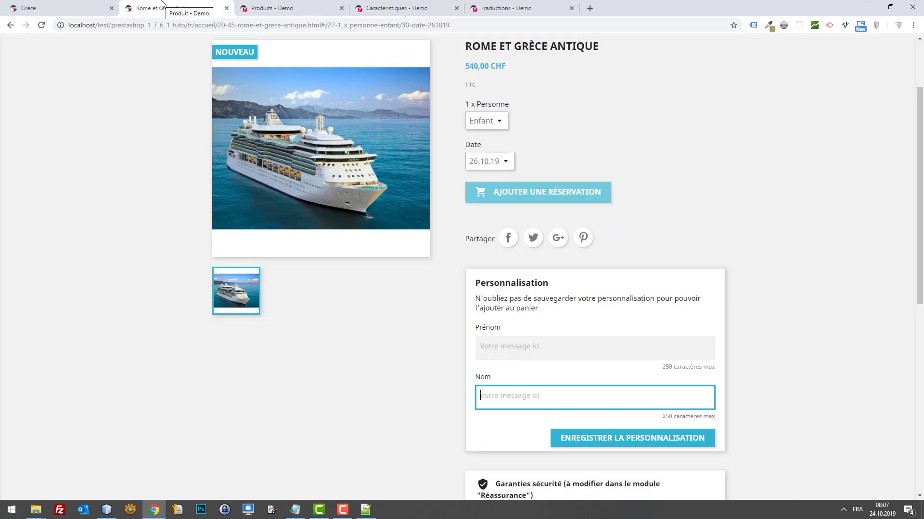
pyautogui.scroll(2, 180, 101)
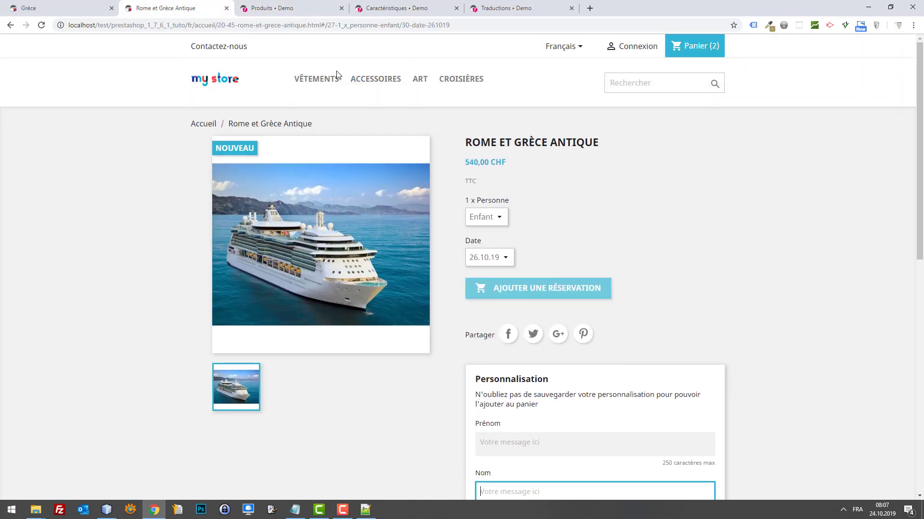
pyautogui.click(462, 81)
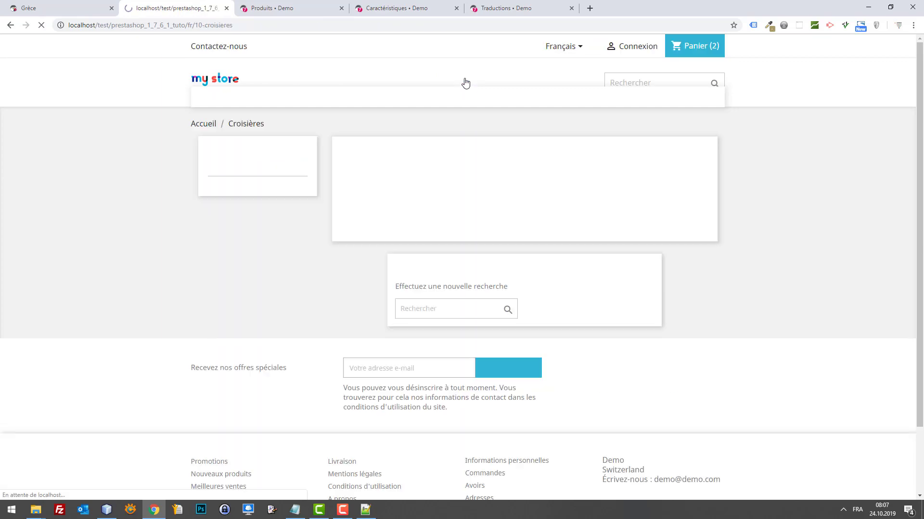
pyautogui.click(270, 7)
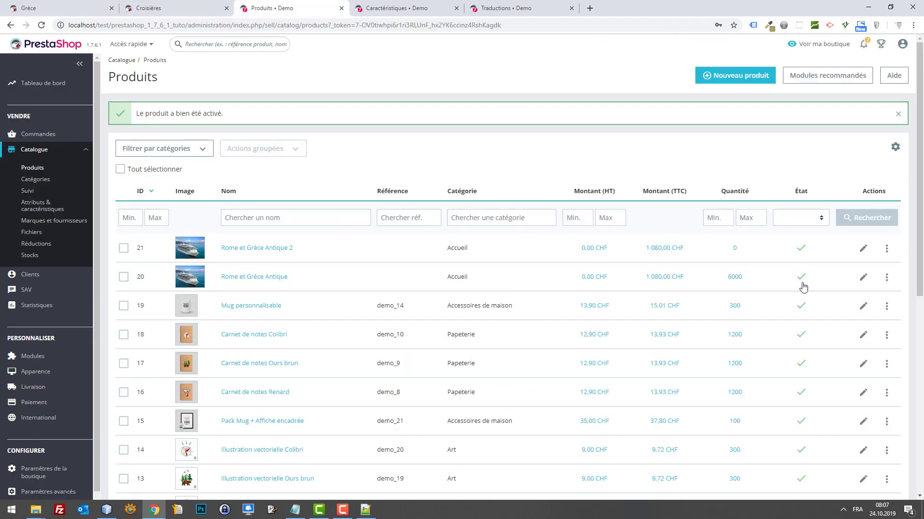
pyautogui.click(864, 281)
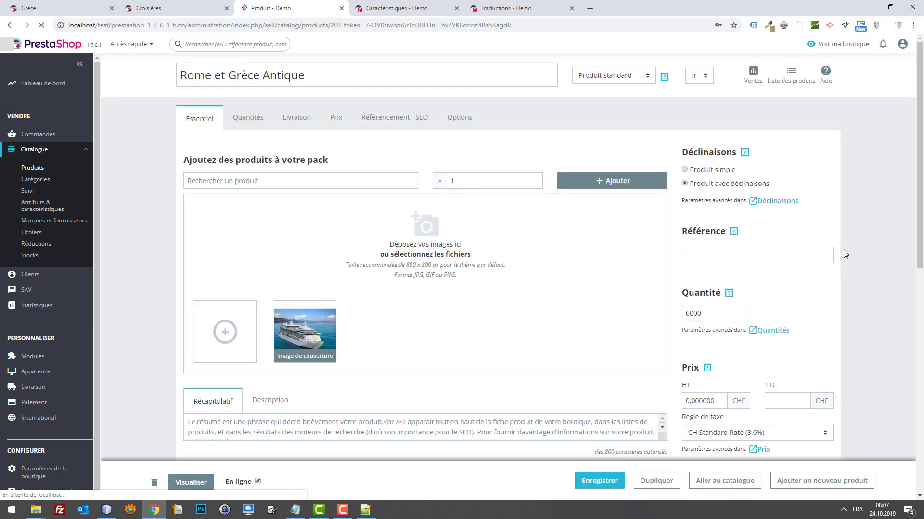
# Add Rome et Grèce Antique (product 20) to the Grèce category and save.
pyautogui.scroll(-5, 808, 308)
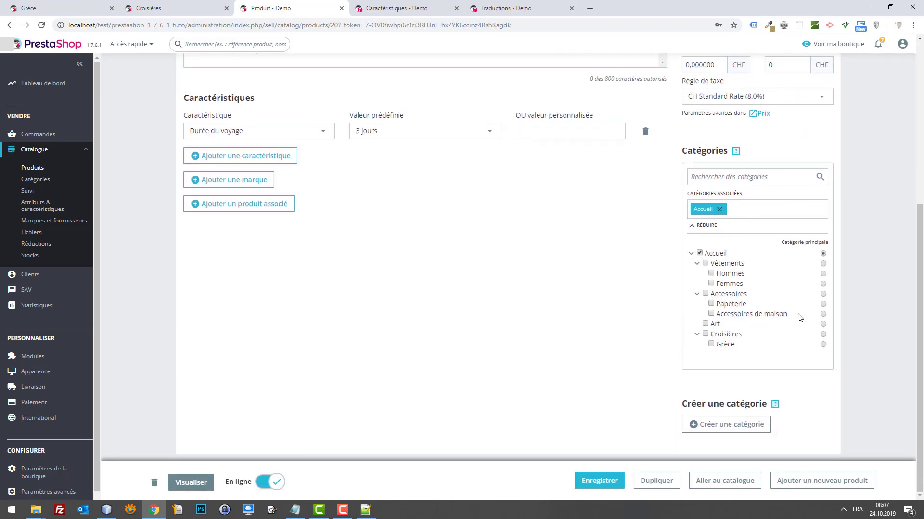
pyautogui.click(712, 345)
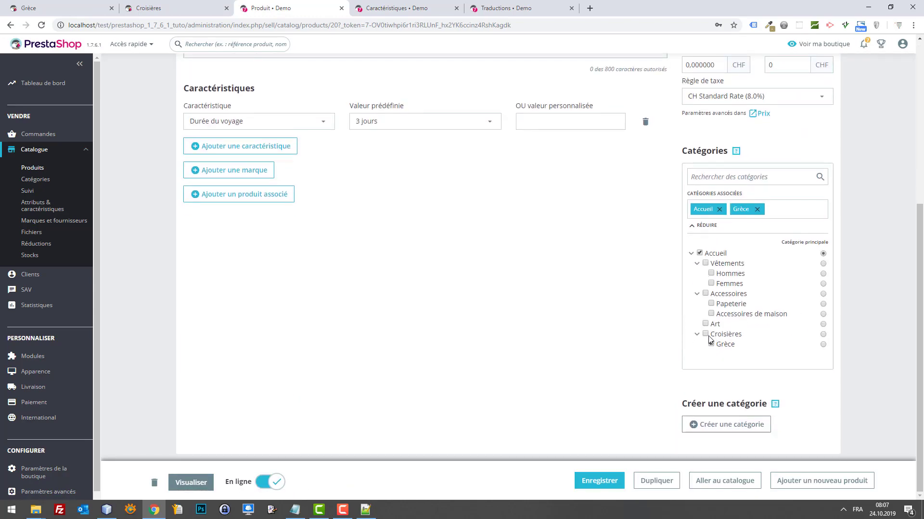
pyautogui.click(594, 480)
pyautogui.scroll(5, 168, 232)
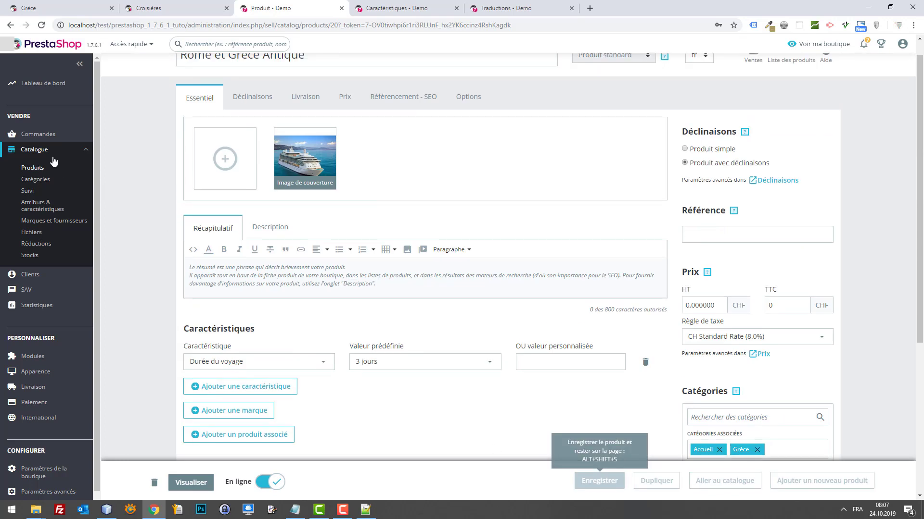
# Add product 21 to Grèce too, save, and refresh the storefront Croisières page.
pyautogui.click(30, 150)
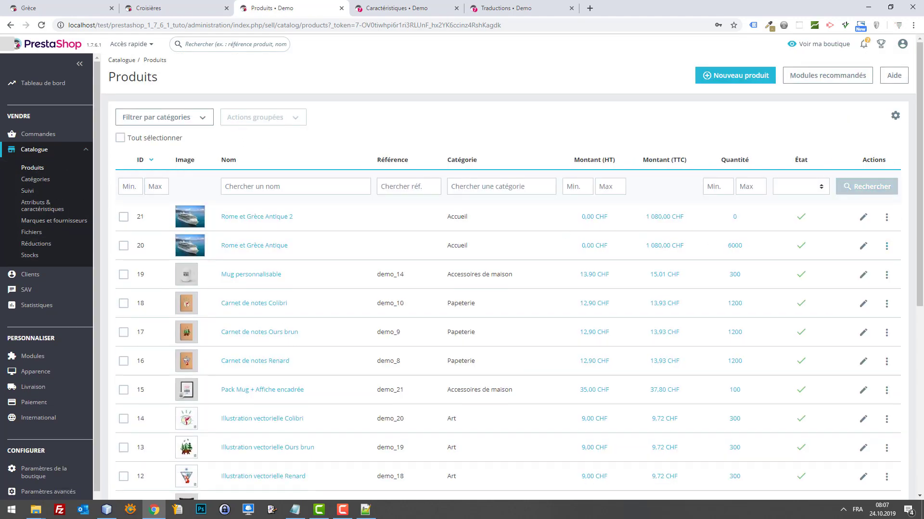
pyautogui.click(864, 218)
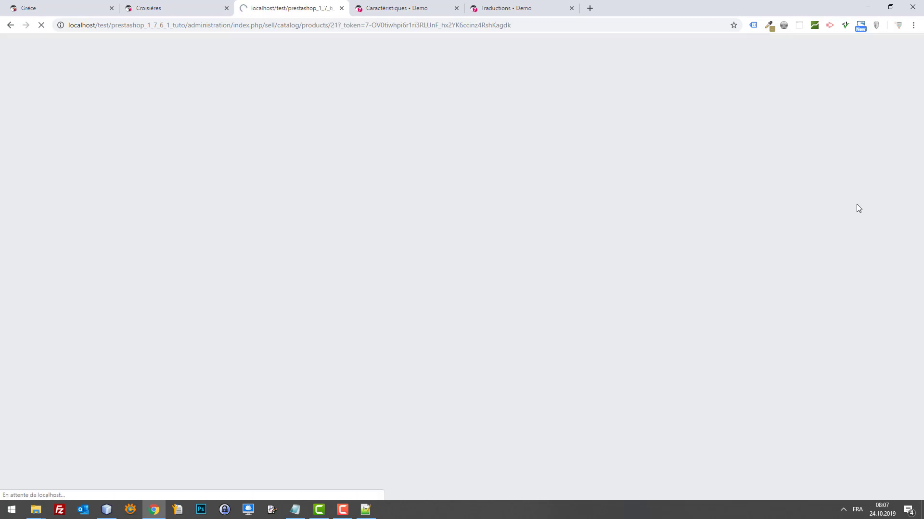
pyautogui.scroll(-5, 648, 217)
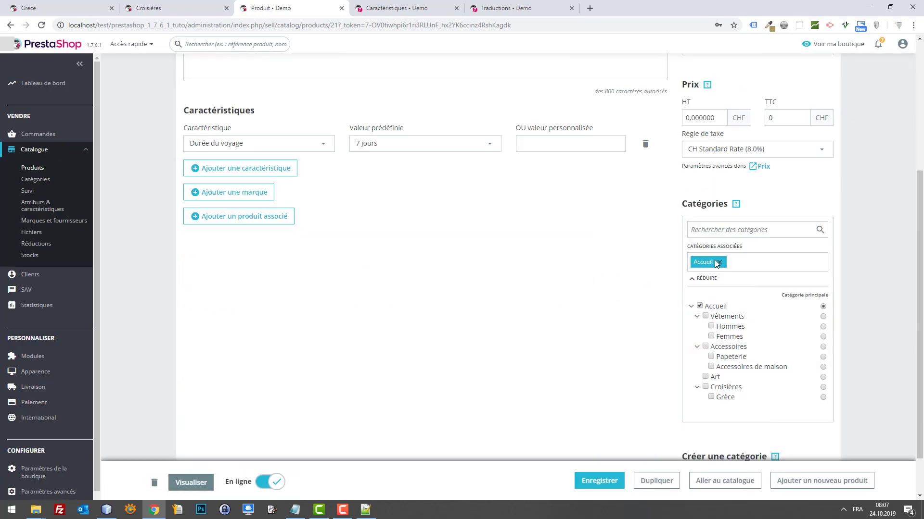
pyautogui.click(711, 365)
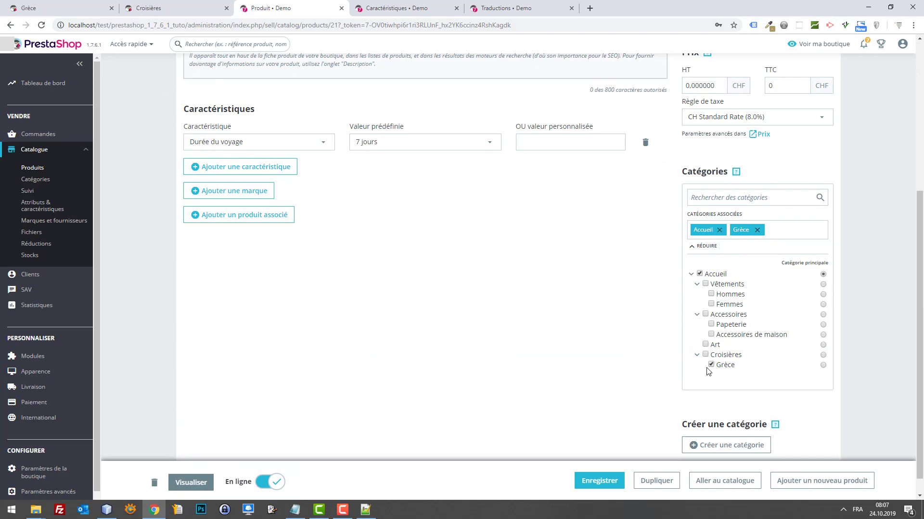
pyautogui.click(597, 480)
pyautogui.click(172, 5)
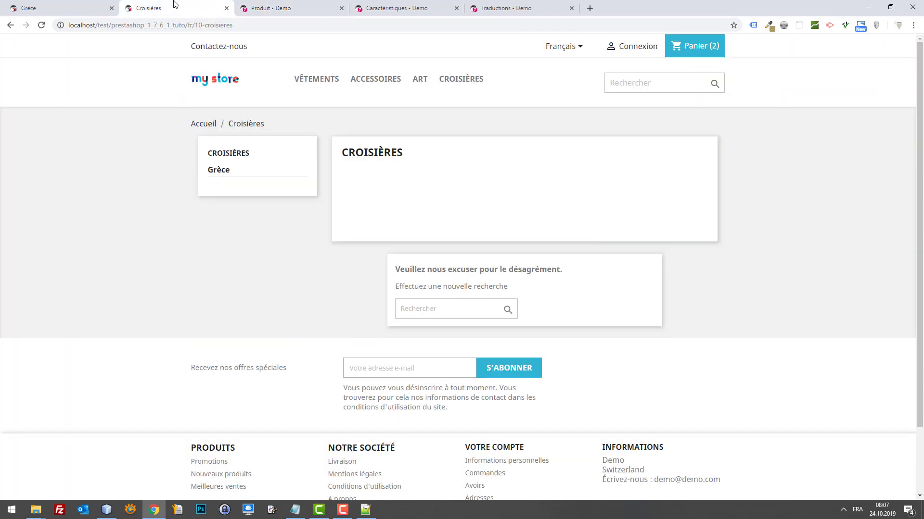
pyautogui.press('F5')
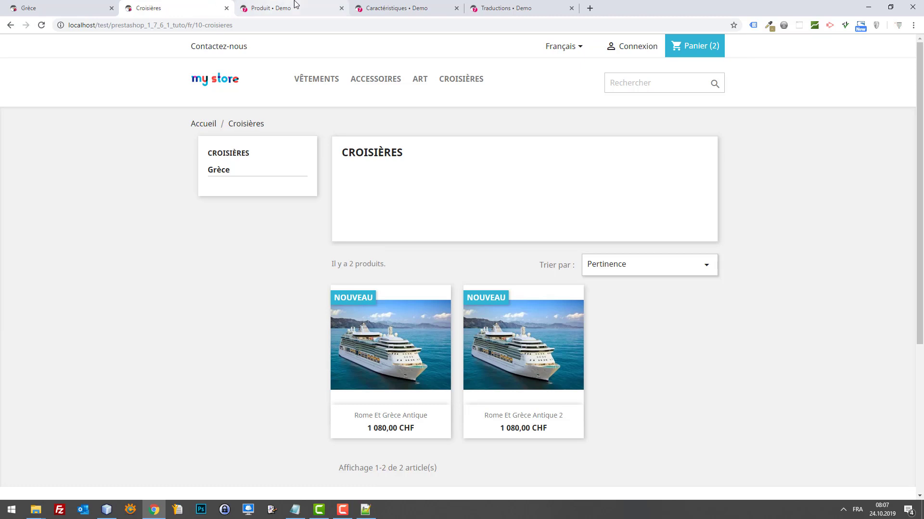
pyautogui.click(296, 5)
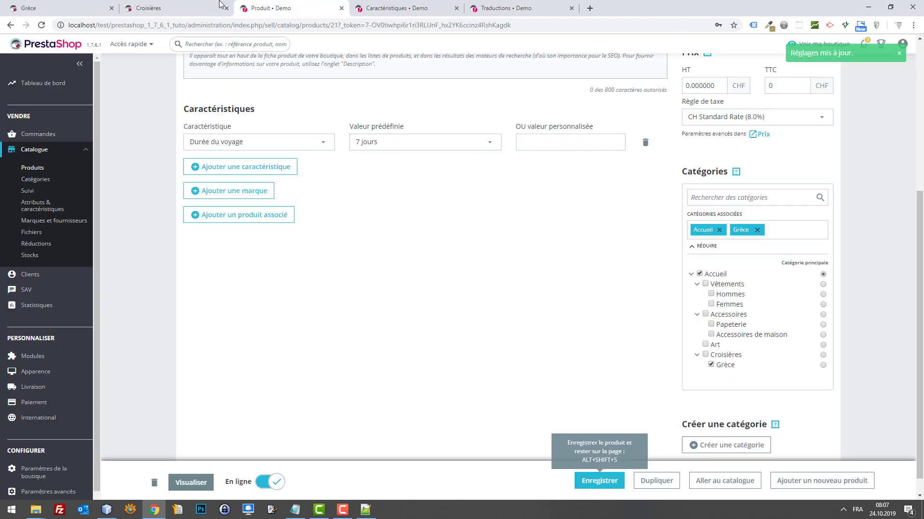
# Search the Module Manager for 'filt' and open the Navigation à facettes configuration.
pyautogui.moveTo(26, 356)
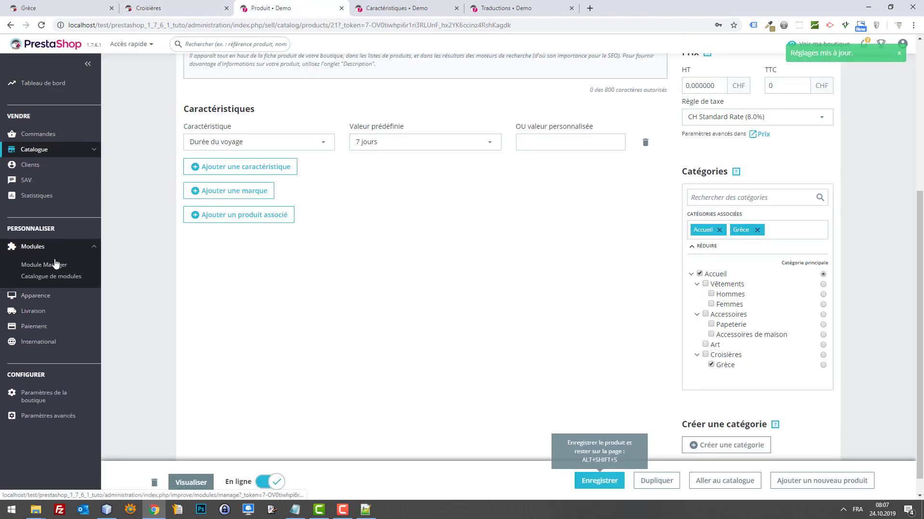
pyautogui.click(57, 265)
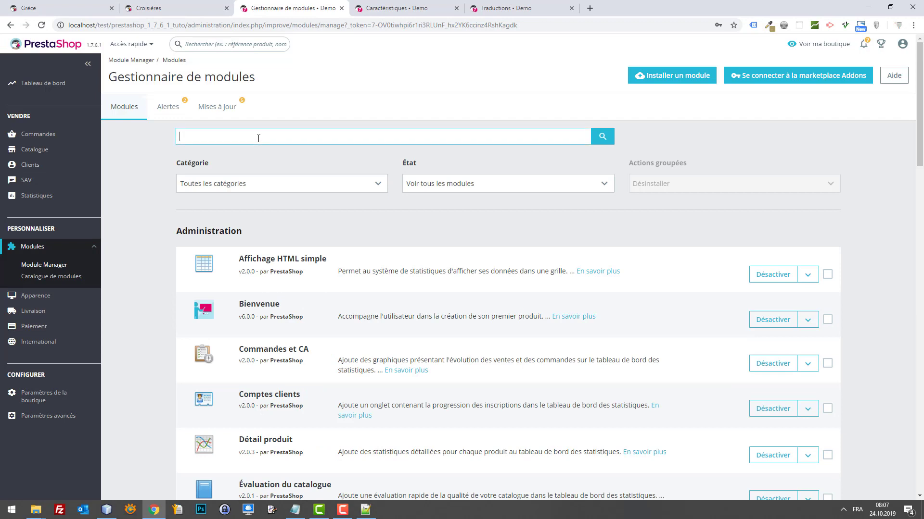
pyautogui.press('Return')
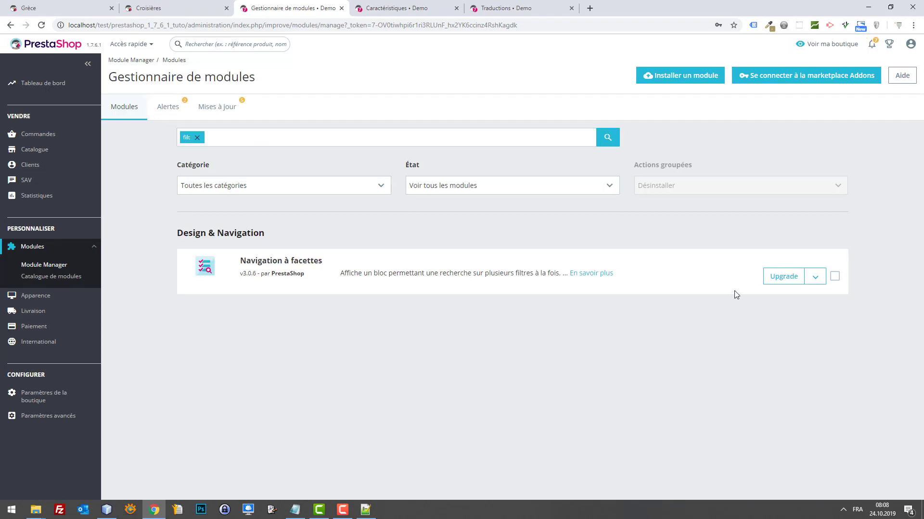
pyautogui.click(814, 276)
pyautogui.click(819, 356)
# Edit the existing filter template and add the Croisières category to it.
pyautogui.scroll(-2, 673, 233)
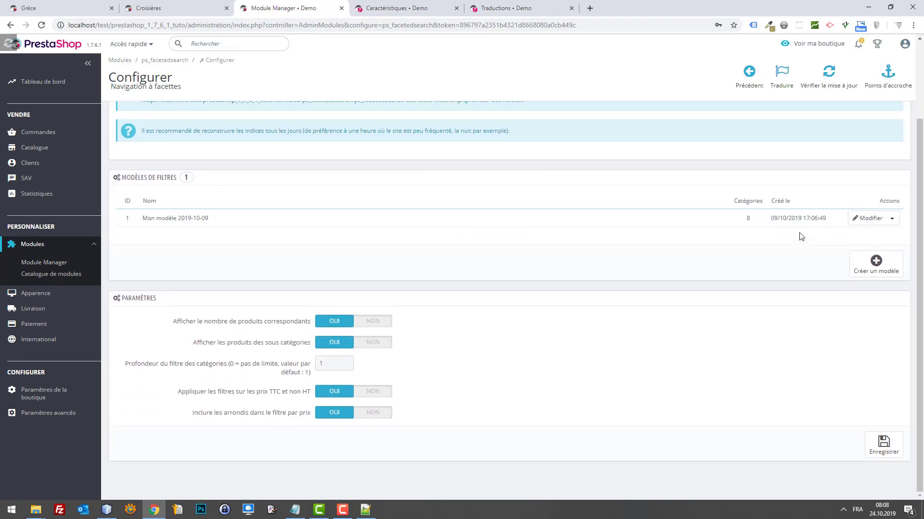
pyautogui.click(866, 220)
pyautogui.scroll(-2, 720, 258)
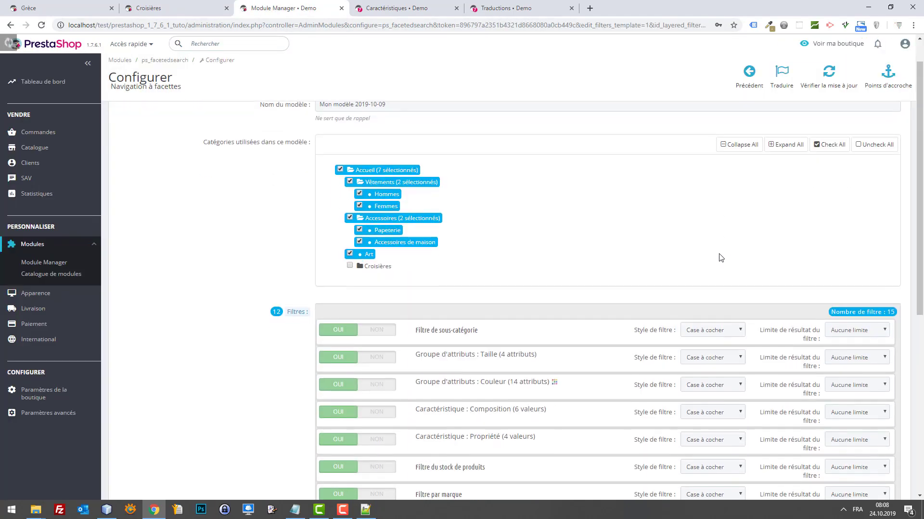
pyautogui.click(365, 209)
# Set Date and Durée du voyage filters to OUI, leave 1 x Personne NON, and save.
pyautogui.scroll(-5, 631, 264)
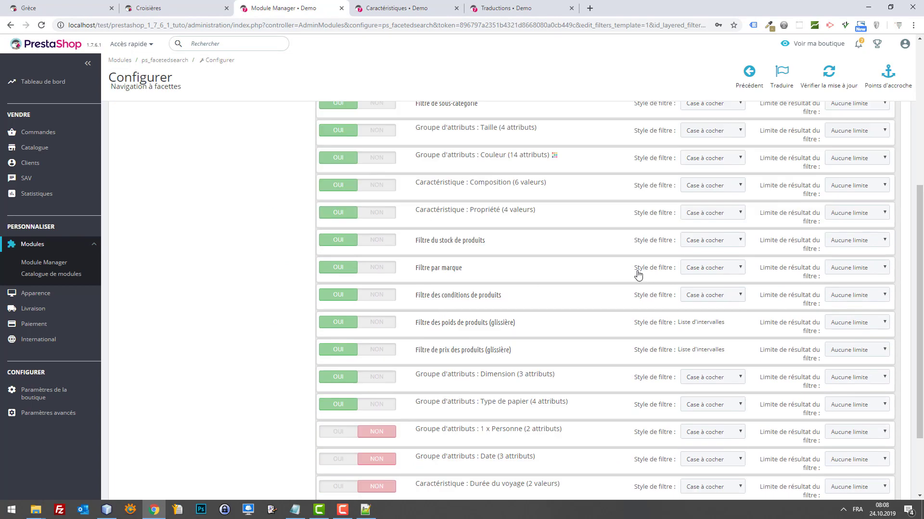
pyautogui.click(343, 367)
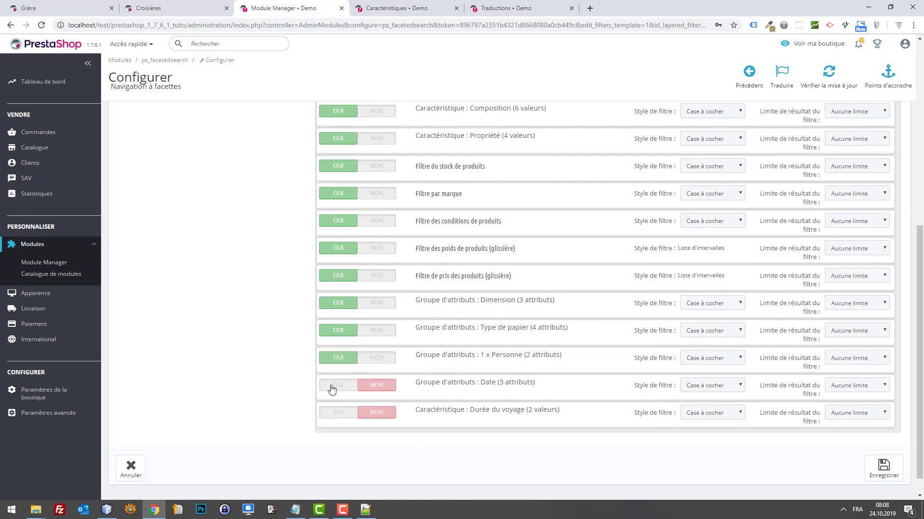
pyautogui.click(332, 390)
pyautogui.click(327, 412)
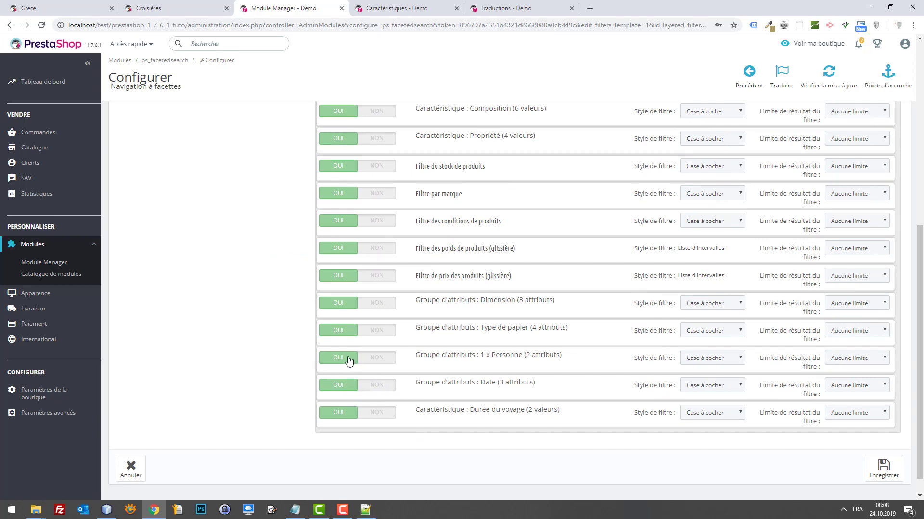
pyautogui.click(379, 361)
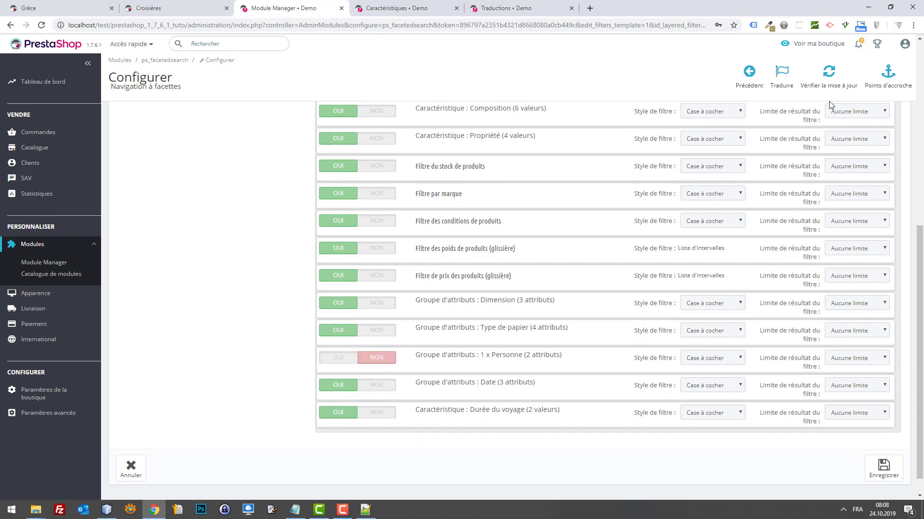
pyautogui.click(883, 466)
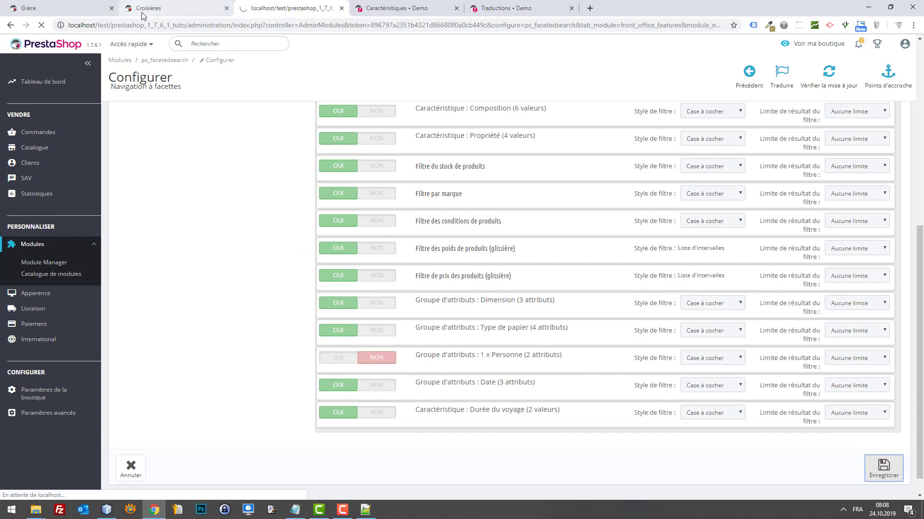
# Reload the storefront Croisières page and try the 3 jours duration filter, then remove it.
pyautogui.click(143, 9)
pyautogui.press('F5')
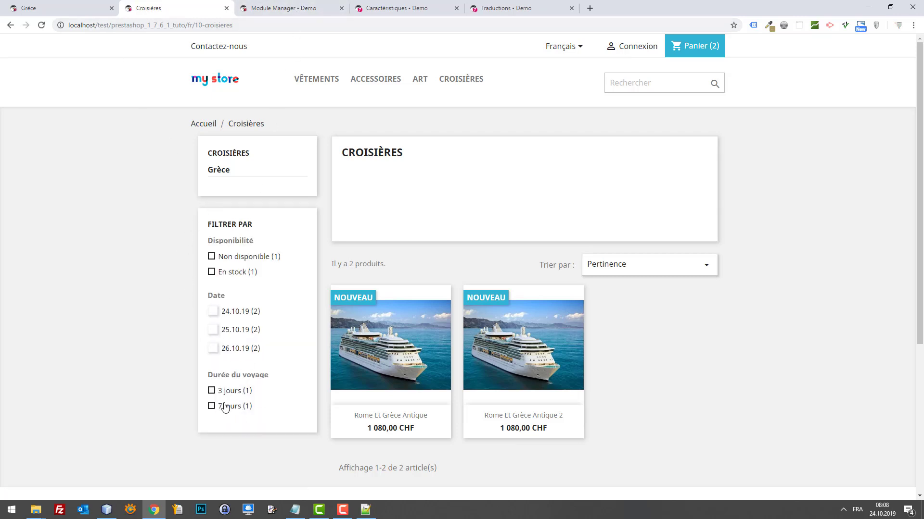
pyautogui.click(211, 392)
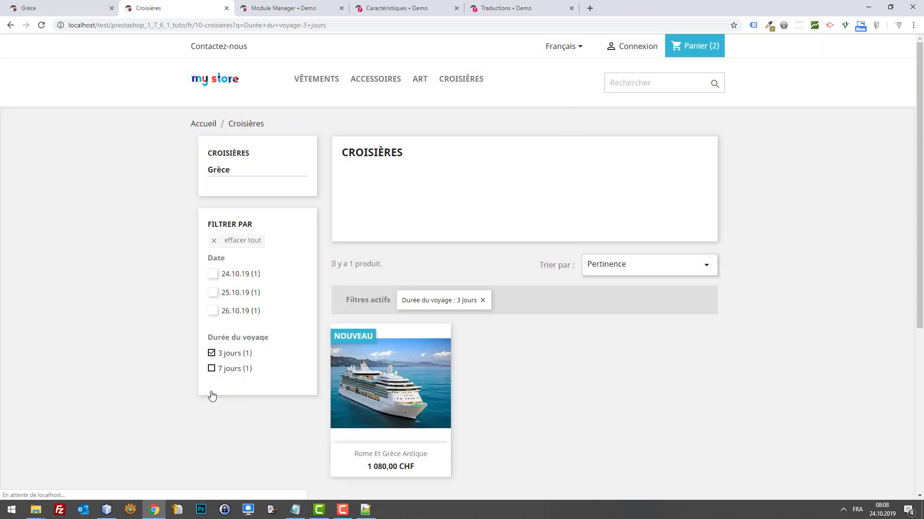
pyautogui.click(212, 355)
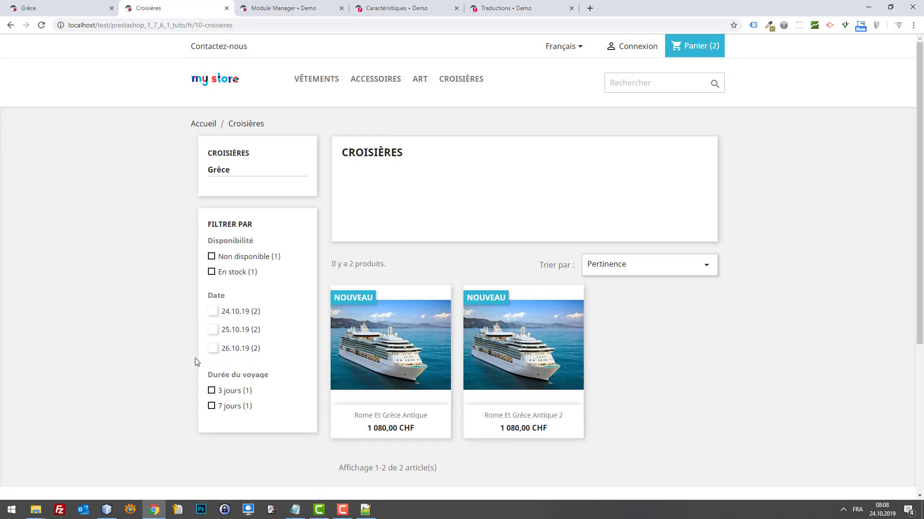
# Filter cruises by date 26.10.19, briefly add and remove 7 jours, then view the cart.
pyautogui.click(213, 350)
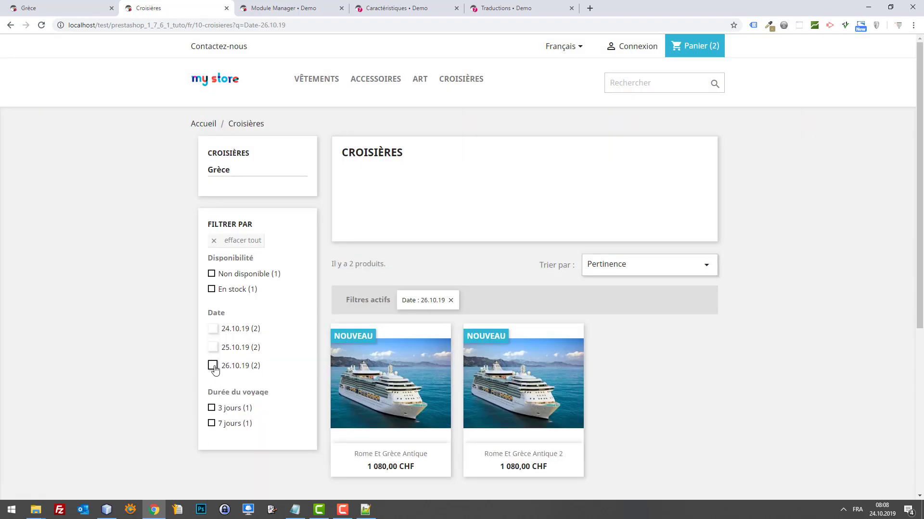
pyautogui.click(214, 366)
pyautogui.click(213, 352)
pyautogui.scroll(-1, 207, 385)
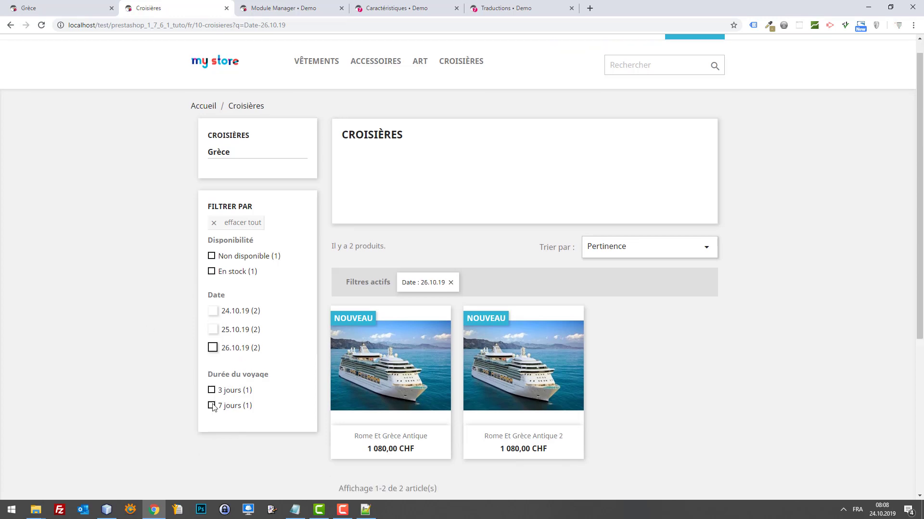
pyautogui.click(212, 375)
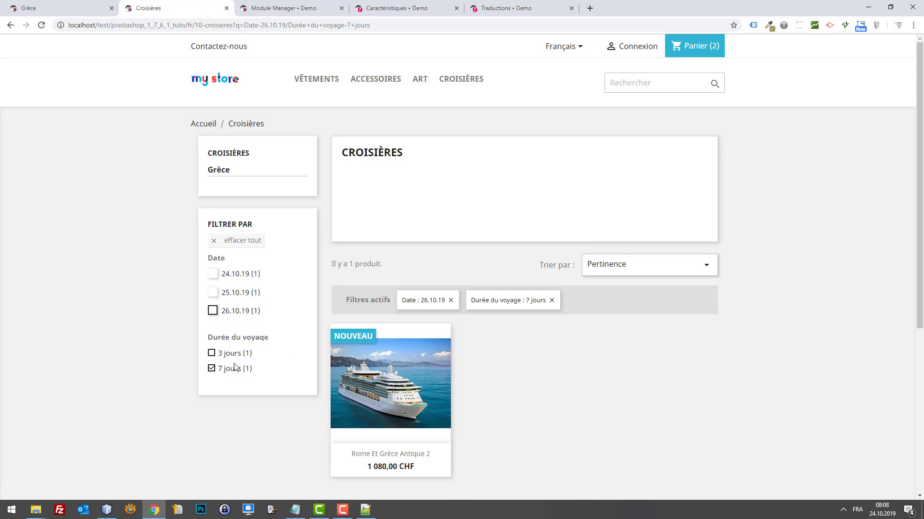
pyautogui.scroll(-5, 331, 364)
pyautogui.scroll(4, 335, 321)
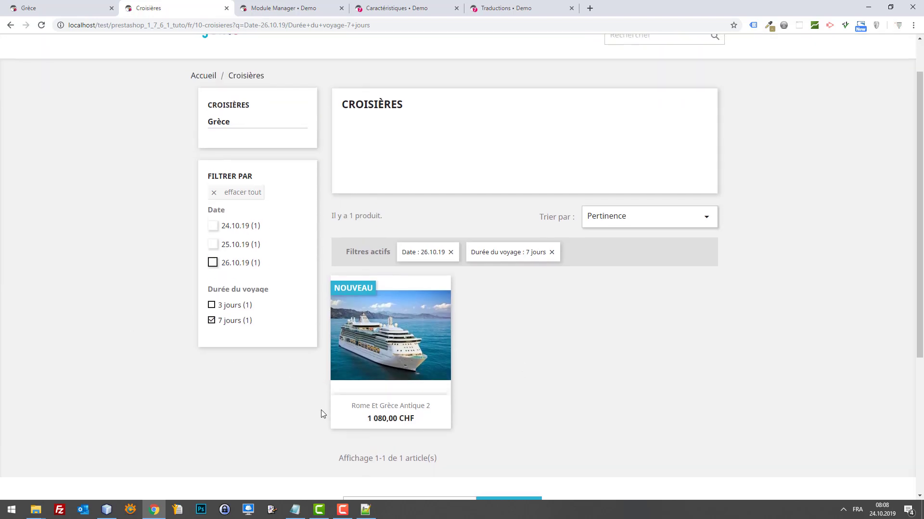
pyautogui.click(212, 320)
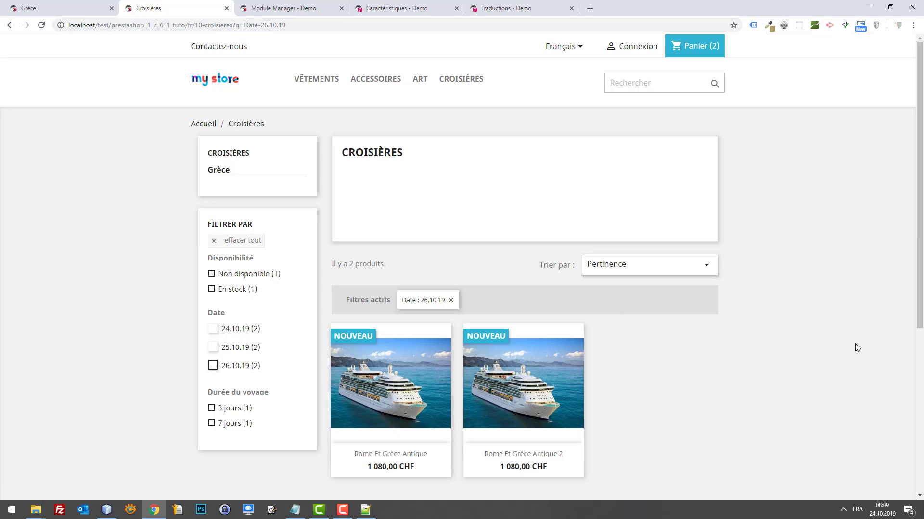
pyautogui.click(696, 47)
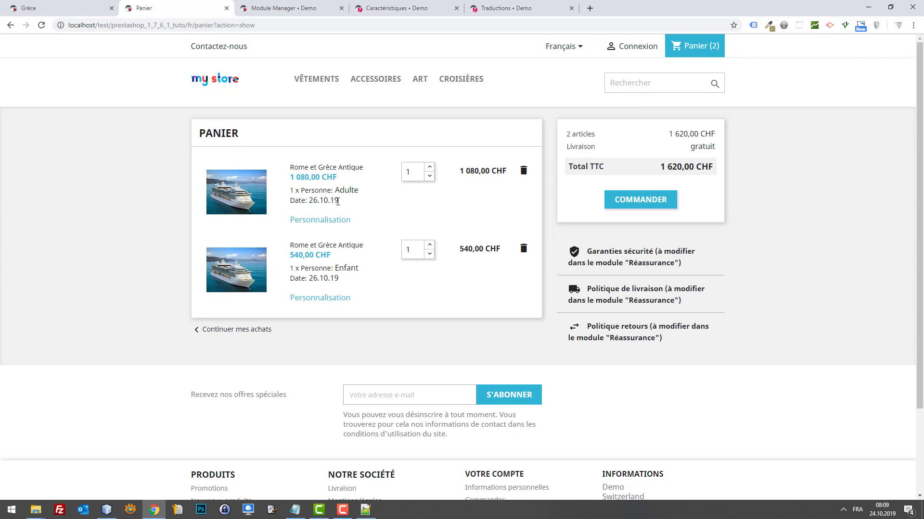
# Inspect and close the personalisation details of both Rome et Grèce Antique cart items.
pyautogui.click(325, 219)
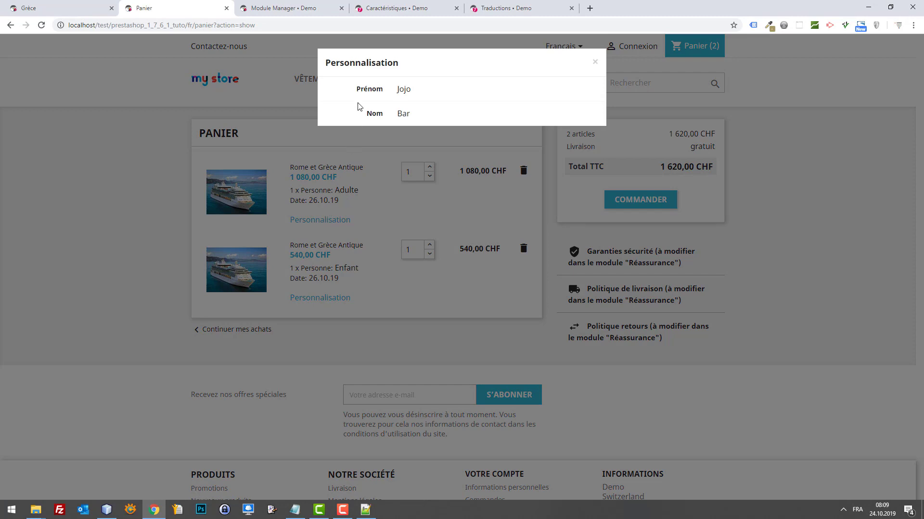
pyautogui.click(316, 299)
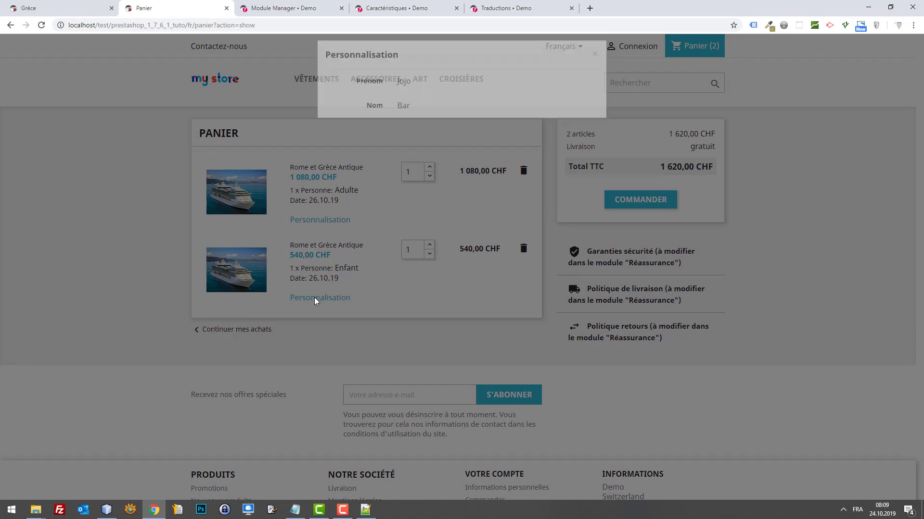
pyautogui.click(313, 298)
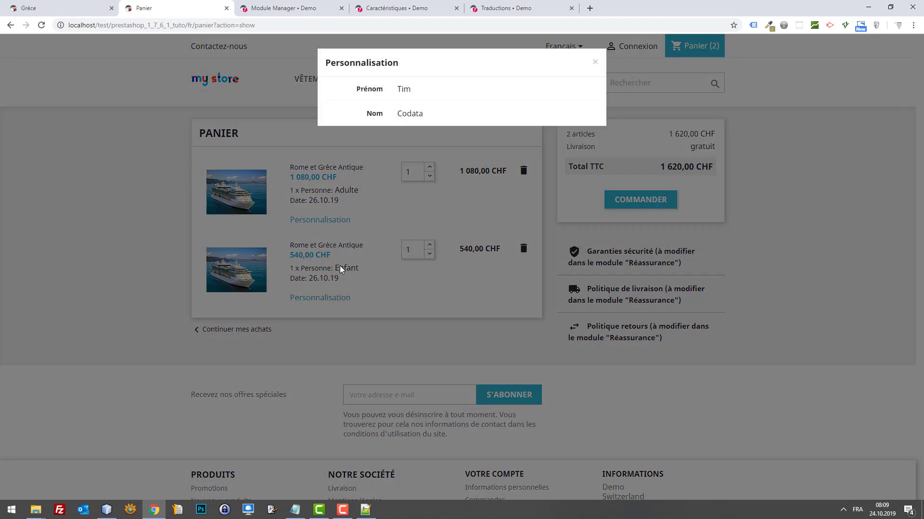
pyautogui.click(402, 295)
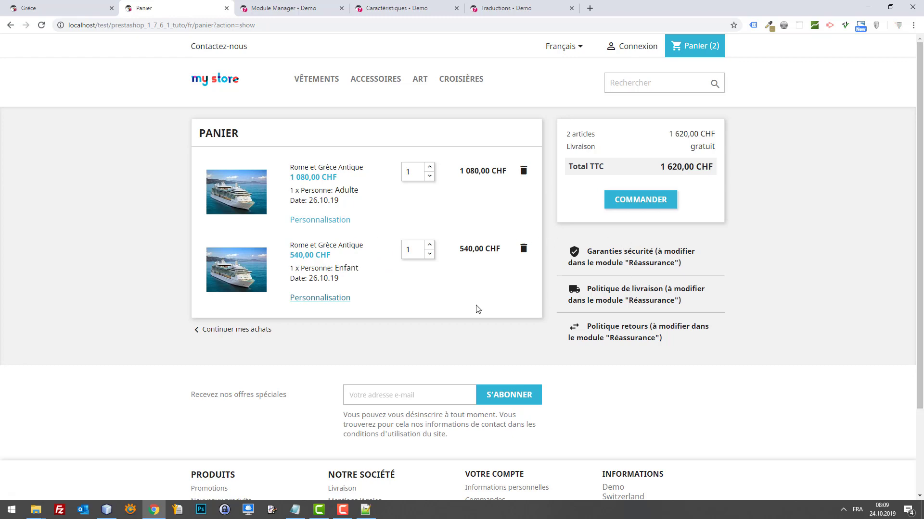
pyautogui.click(321, 298)
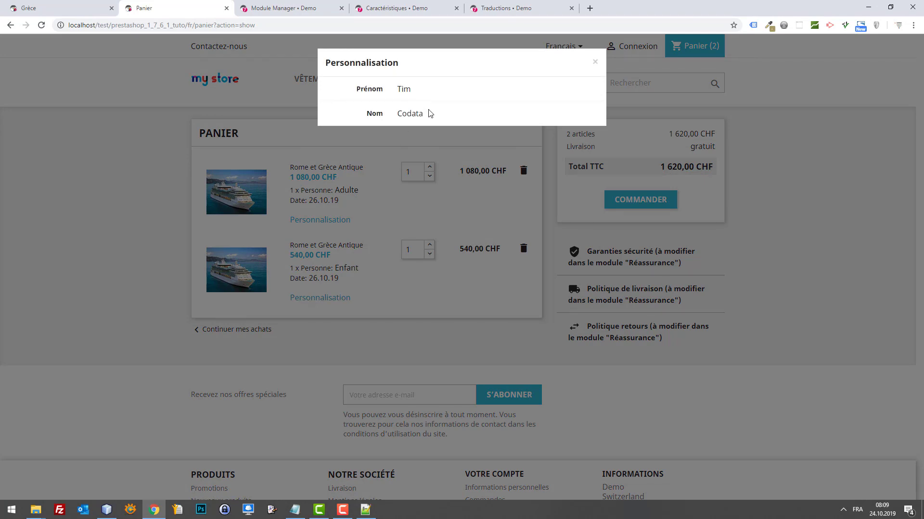
pyautogui.moveTo(427, 113); pyautogui.dragTo(381, 88)
pyautogui.click(379, 276)
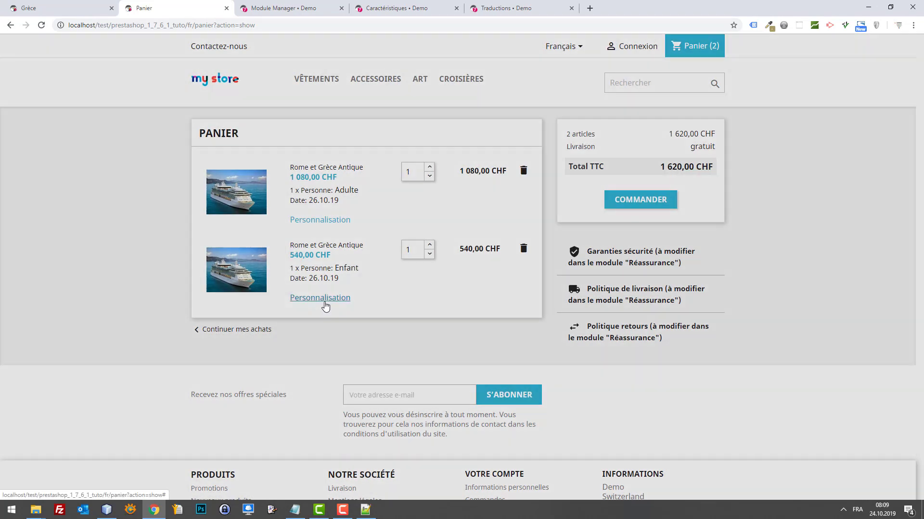
pyautogui.click(325, 304)
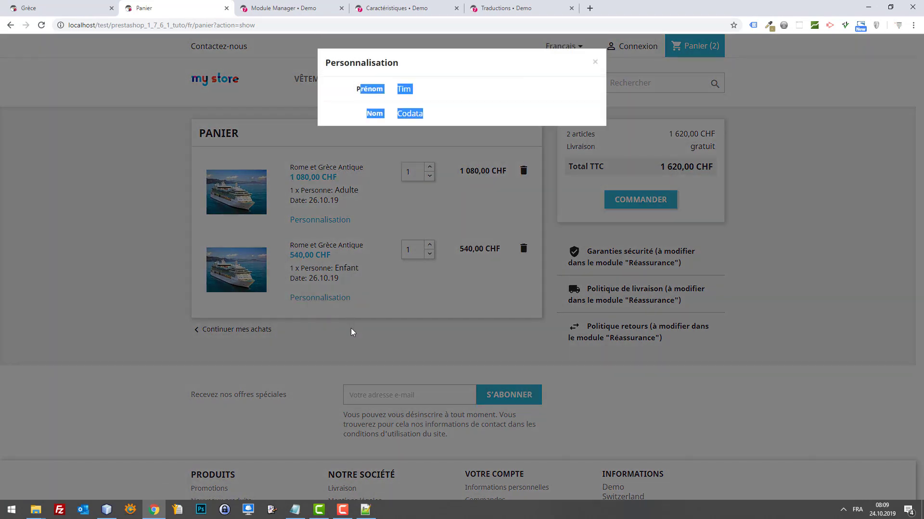
pyautogui.click(351, 328)
# Highlight the first item's details and the free Livraison line in the cart summary.
pyautogui.moveTo(400, 178); pyautogui.dragTo(380, 135)
pyautogui.click(409, 193)
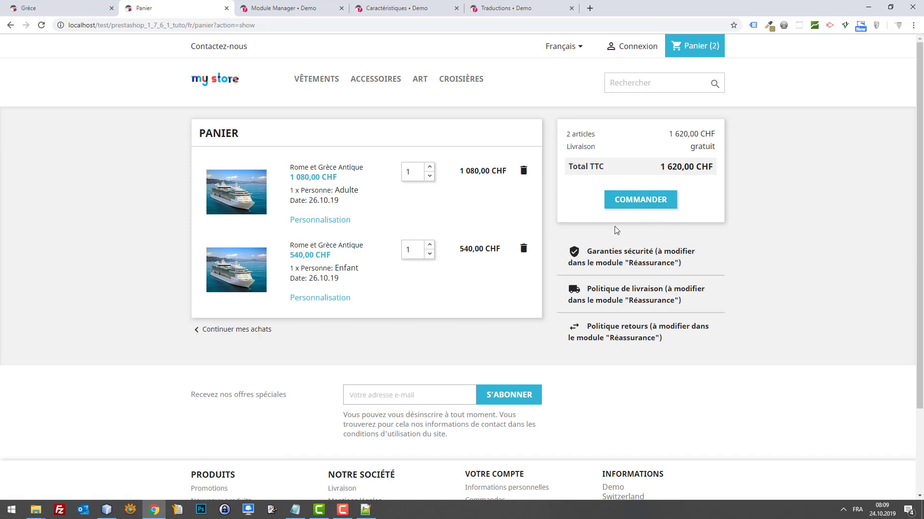
pyautogui.moveTo(716, 149); pyautogui.dragTo(633, 139)
pyautogui.moveTo(595, 144)
pyautogui.mouseDown()
pyautogui.moveTo(566, 150)
pyautogui.moveTo(582, 149)
pyautogui.mouseUp()
pyautogui.click(617, 178)
pyautogui.scroll(-2, 481, 171)
pyautogui.scroll(2, 511, 321)
# Recheck the first item's personalised name, then return to the back-office faceted navigation settings.
pyautogui.click(304, 221)
pyautogui.doubleClick(431, 116)
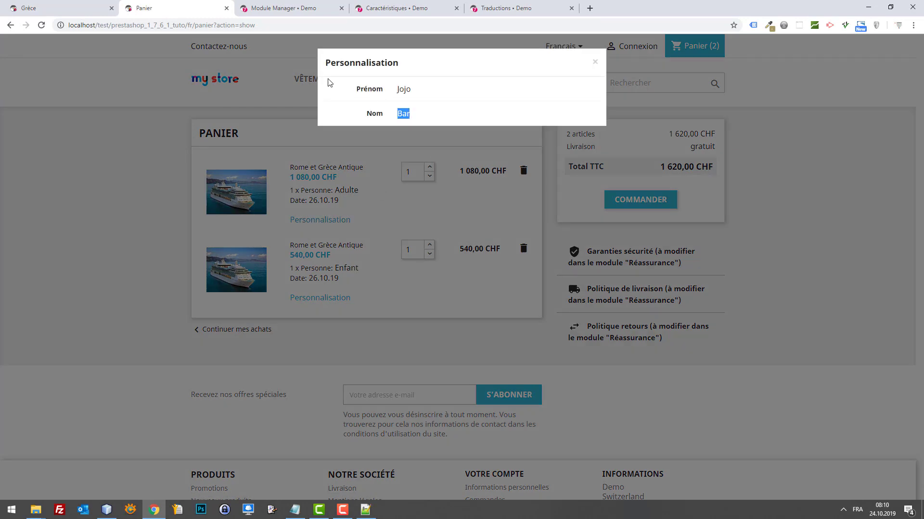
pyautogui.moveTo(328, 79); pyautogui.dragTo(317, 76)
pyautogui.click(394, 107)
pyautogui.click(30, 6)
pyautogui.click(126, 7)
pyautogui.click(292, 7)
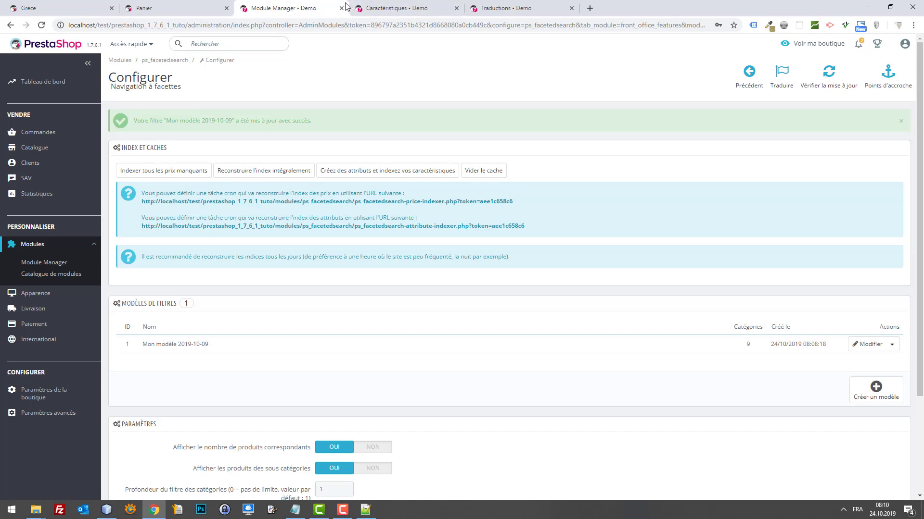
# Return via the Grèce page to the cart and close the personalisation popup.
pyautogui.click(70, 7)
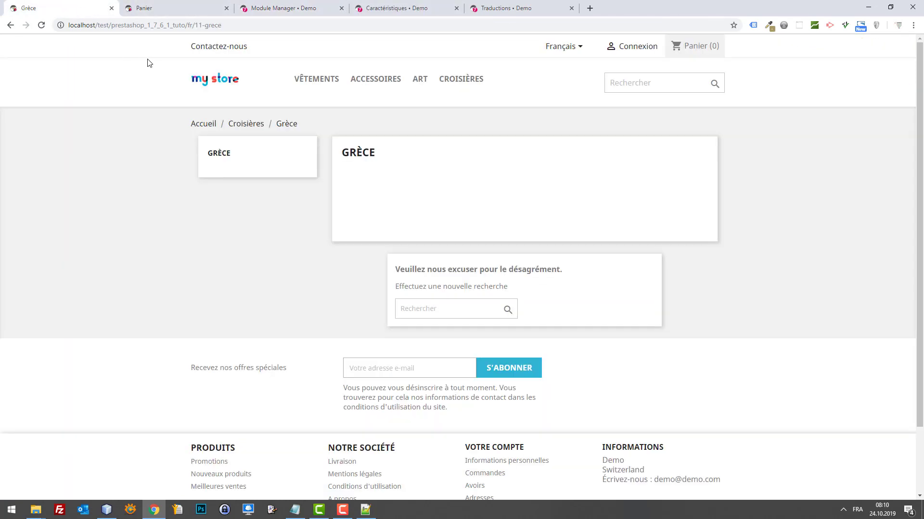
pyautogui.click(169, 7)
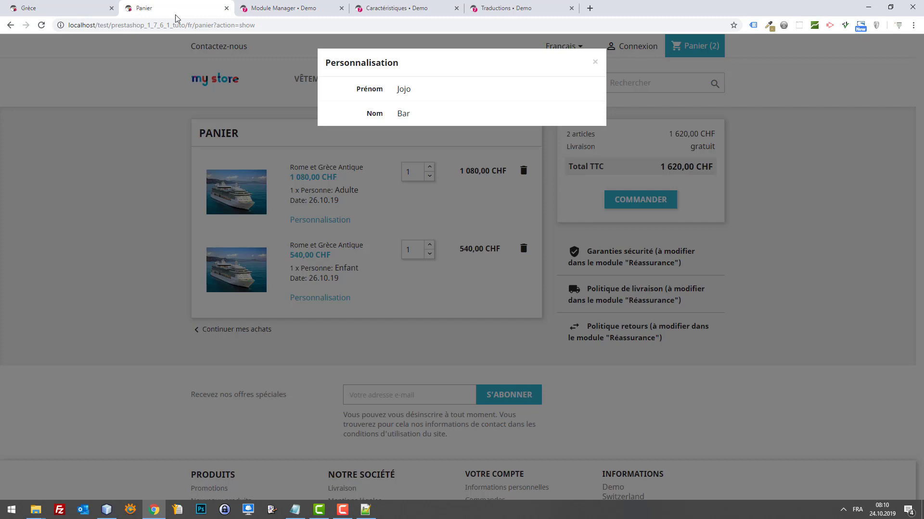
pyautogui.click(145, 216)
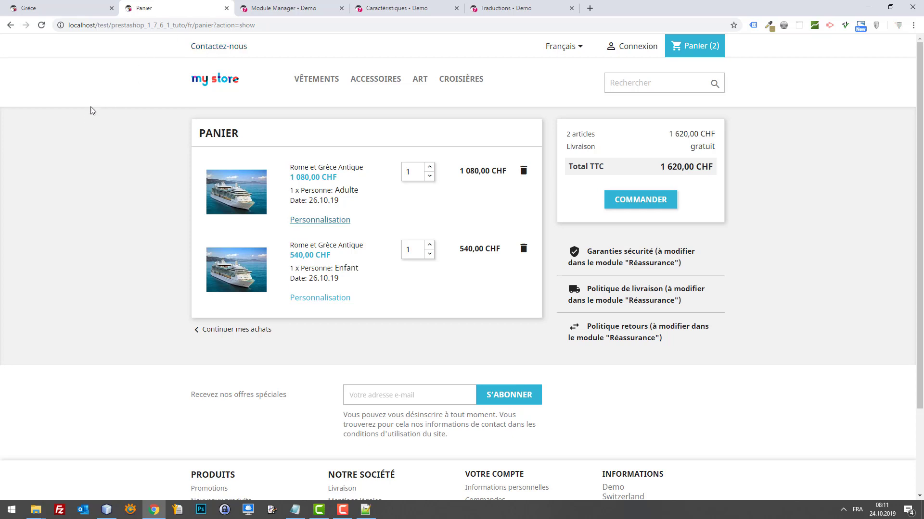
pyautogui.hotkey('ctrl', 't')
pyautogui.write('webbax')
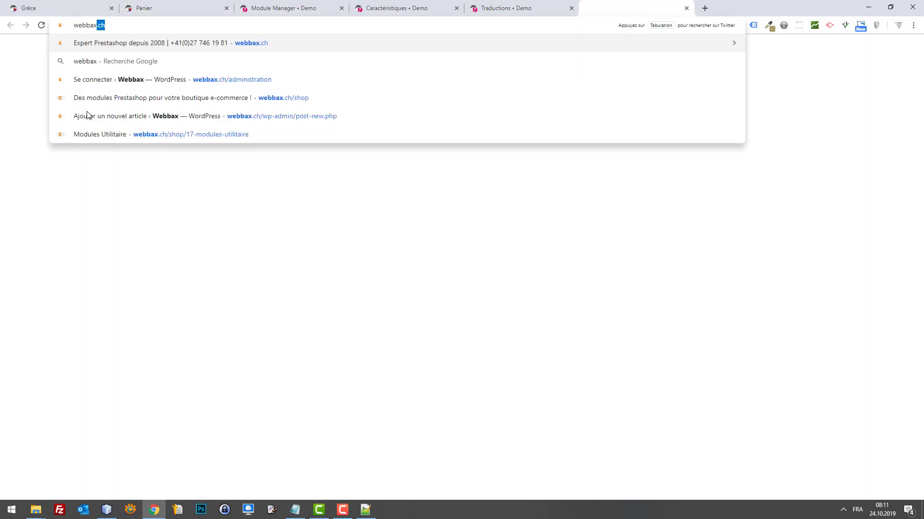
pyautogui.press('Delete')
pyautogui.press('Return')
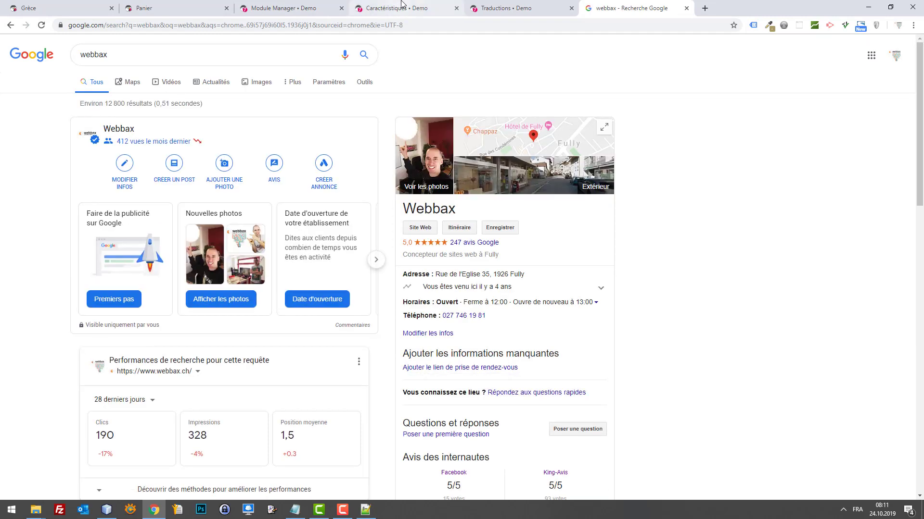
pyautogui.hotkey('ctrl', 'w')
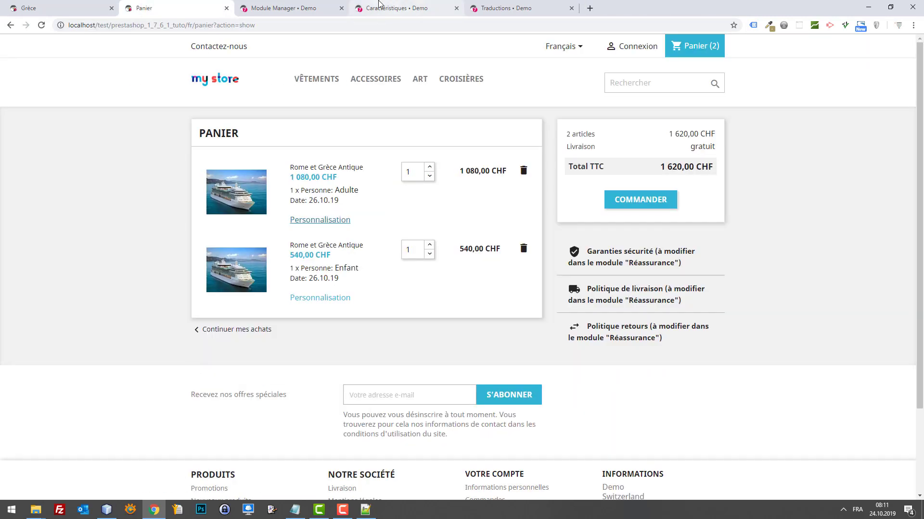